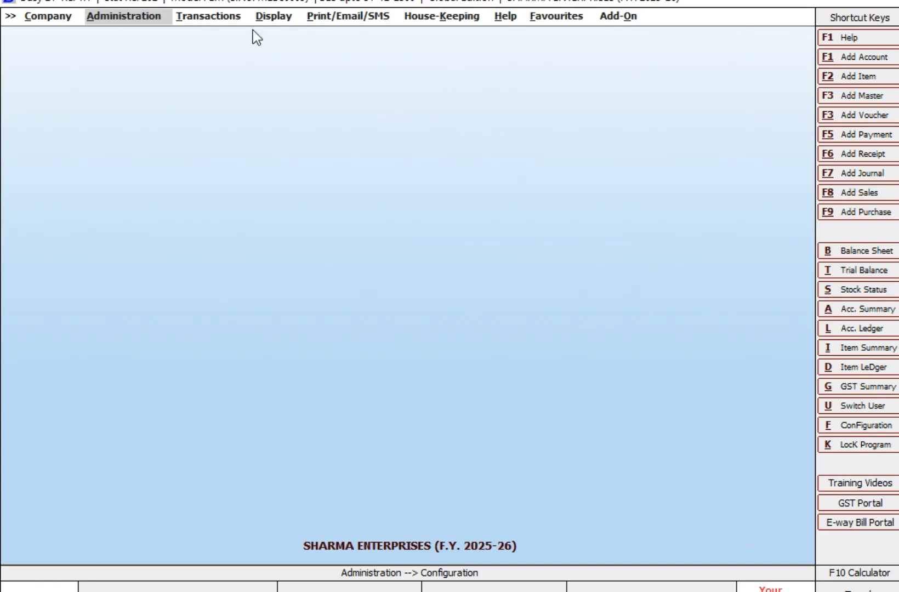
Open the item pricing mode options for vouchers from the Inventory section of the Features / Options configuration.
{"action": "left_click", "coordinate": [110, 22]}
{"action": "left_click", "coordinate": [180, 48]}
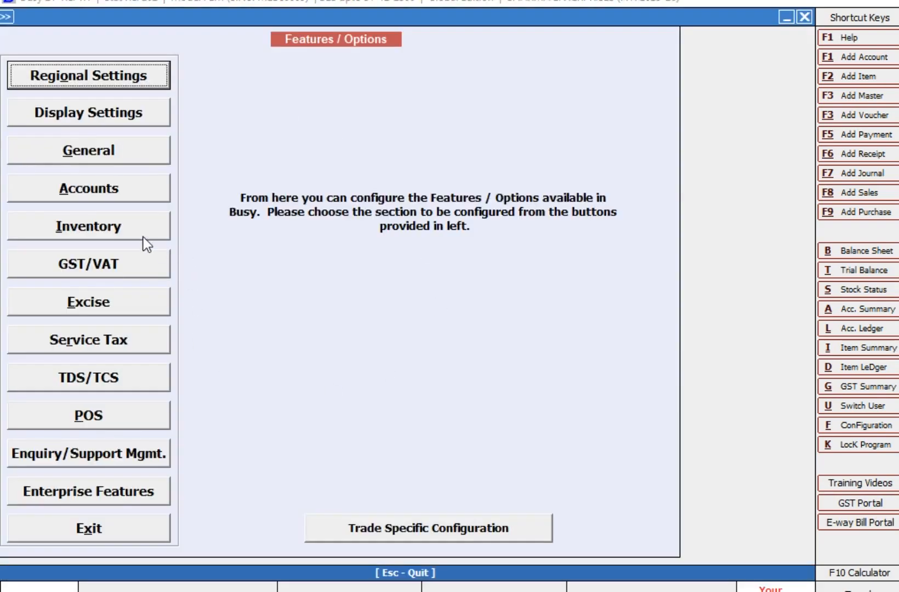
{"action": "left_click", "coordinate": [143, 236]}
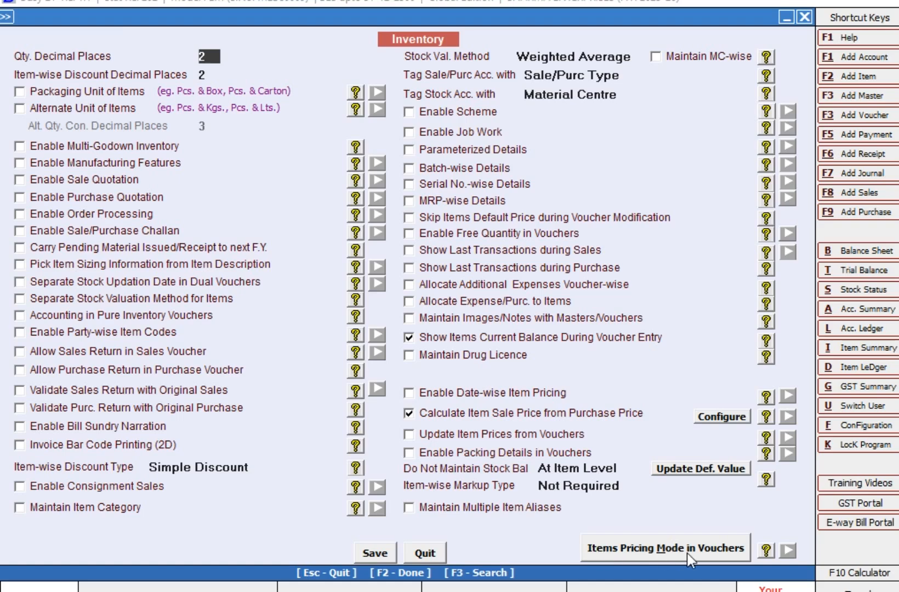
{"action": "left_click", "coordinate": [689, 555]}
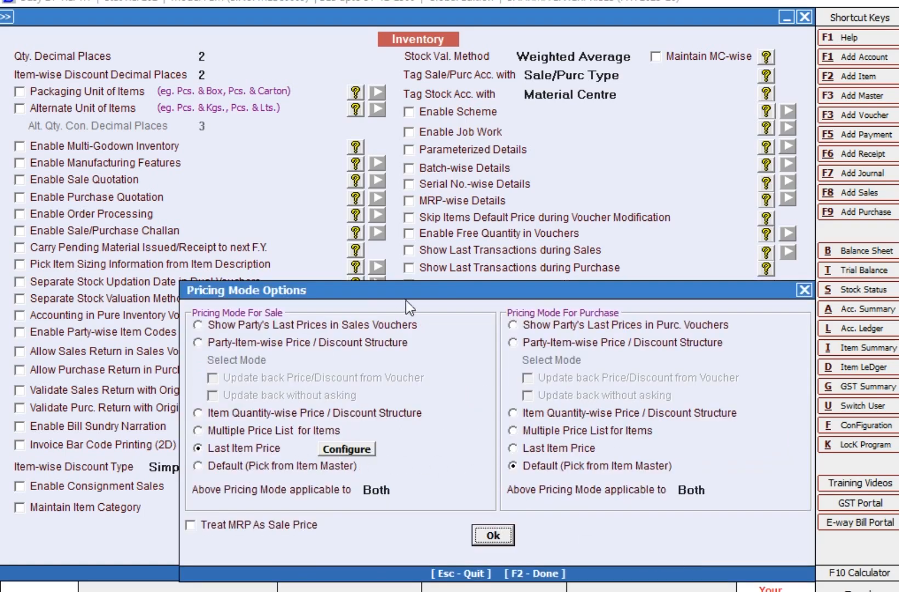
{"action": "left_click_drag", "start_coordinate": [424, 284], "coordinate": [402, 253]}
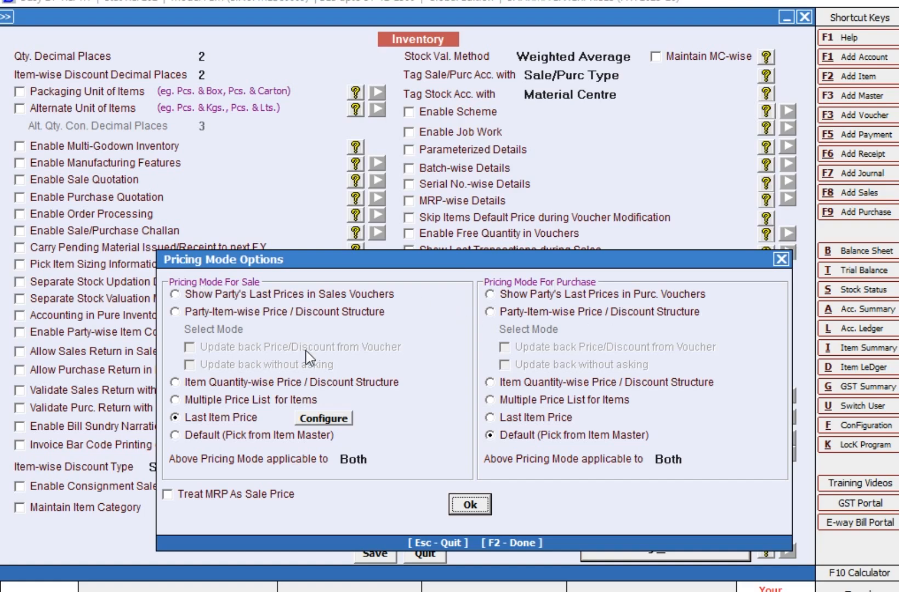
Choose Last Item Price as the pricing mode for sale, leave Check Transactions unit-wise off, and save the inventory configuration.
{"action": "left_click", "coordinate": [237, 440]}
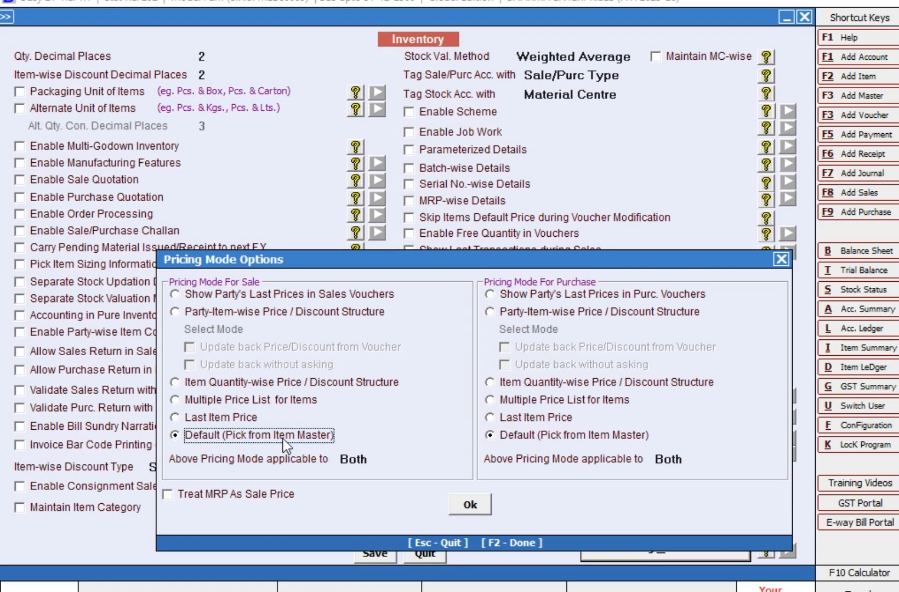
{"action": "left_click", "coordinate": [255, 422]}
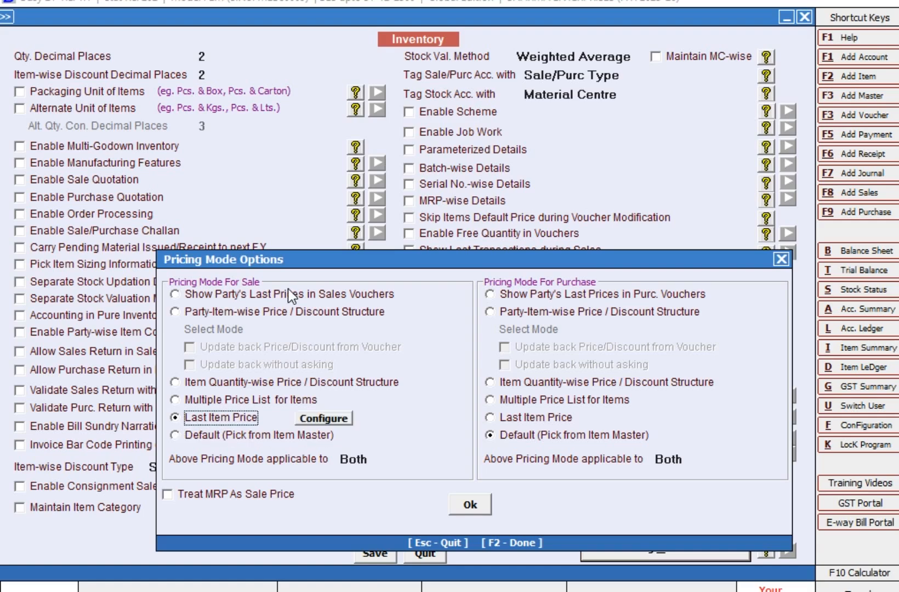
{"action": "left_click", "coordinate": [326, 417]}
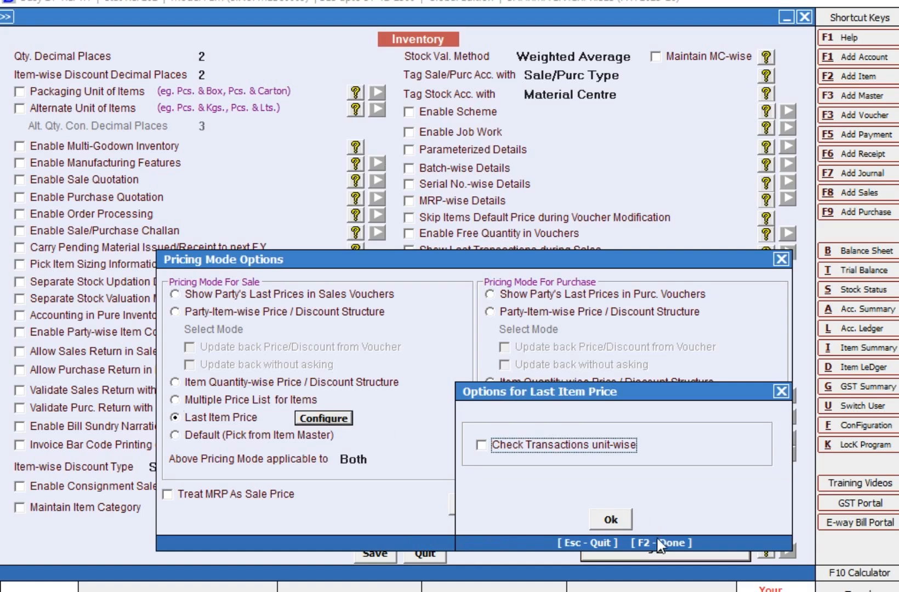
{"action": "left_click", "coordinate": [614, 522]}
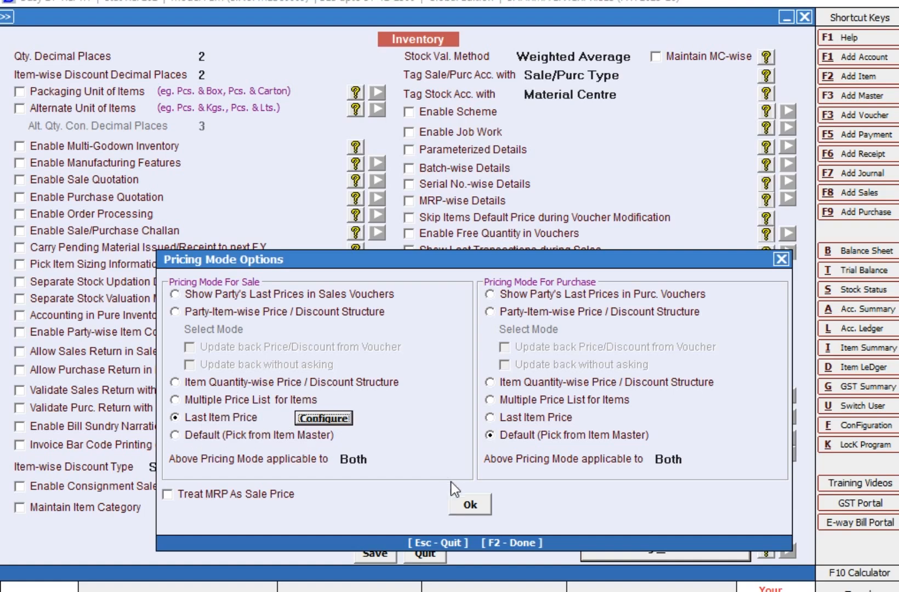
{"action": "left_click", "coordinate": [469, 504]}
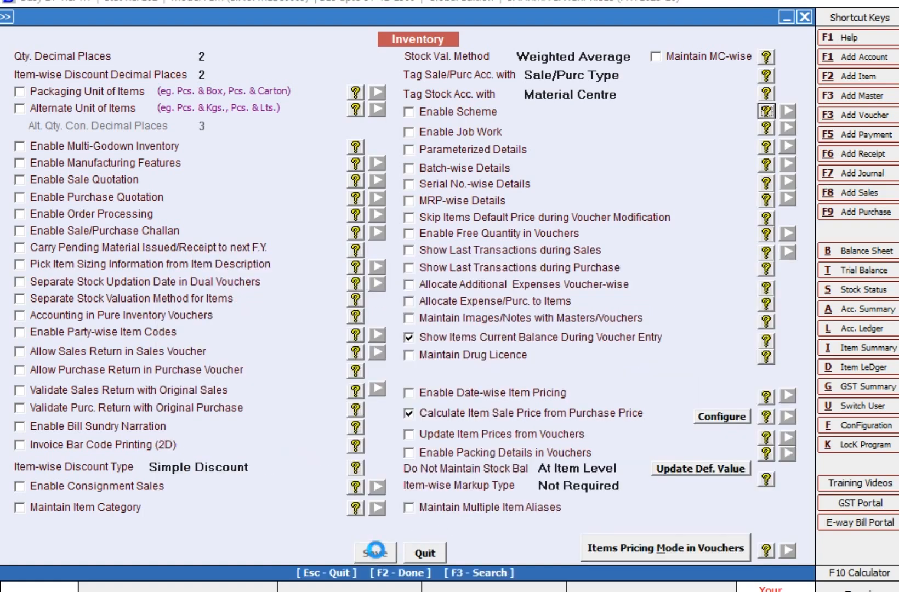
{"action": "left_click", "coordinate": [376, 551]}
{"action": "key", "text": "Escape"}
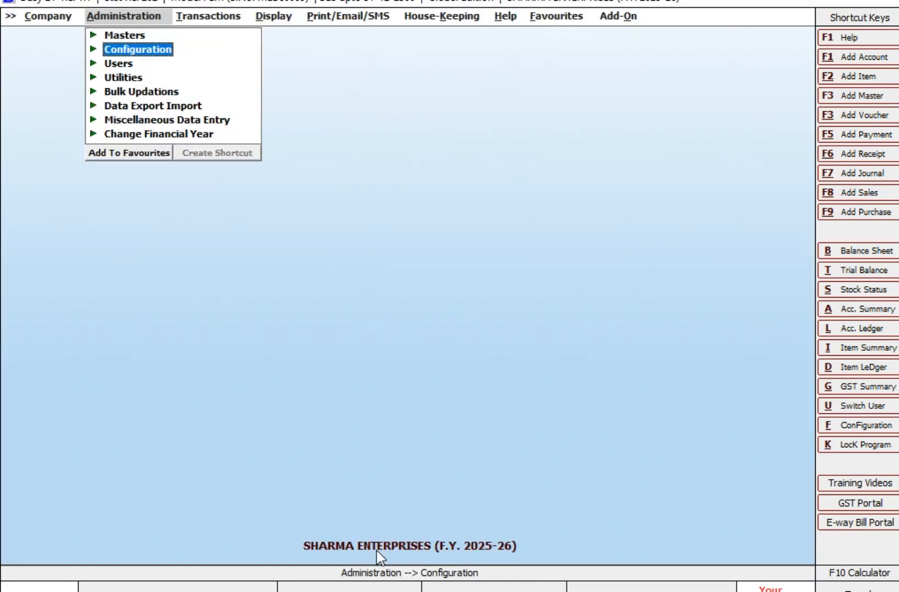
Start a new sales voucher in the Main series dated 01-04-2025.
{"action": "key", "text": "Right"}
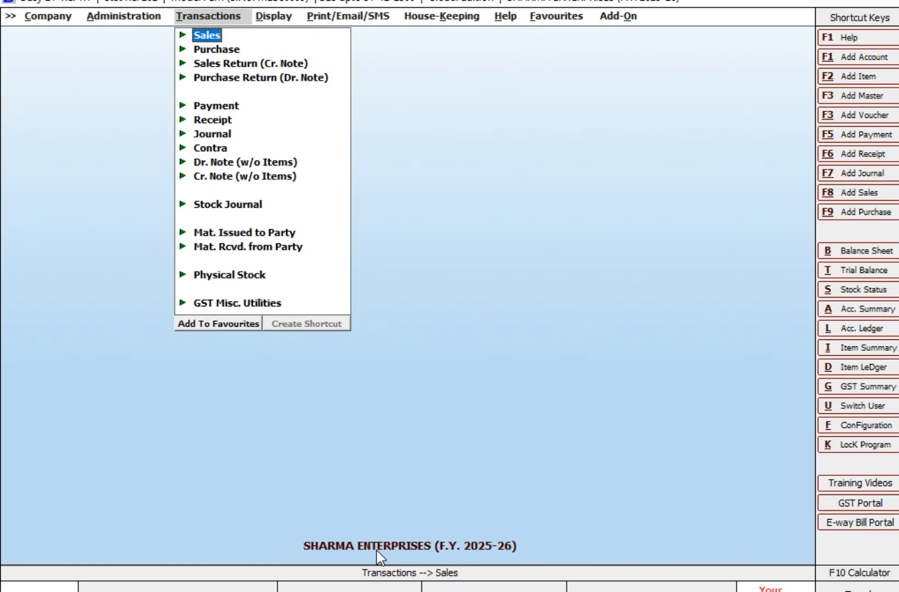
{"action": "key", "text": "Return"}
{"action": "key", "text": "Return"}
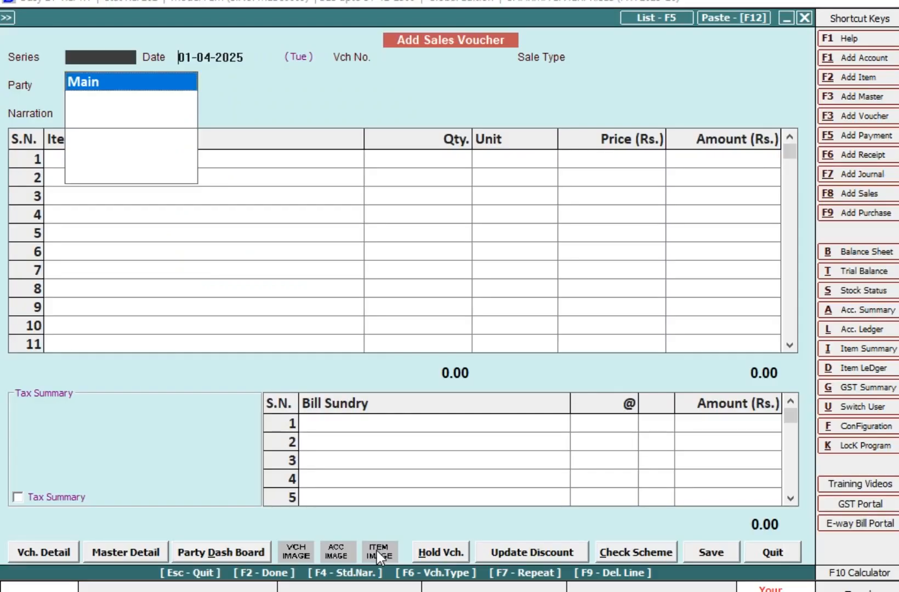
{"action": "key", "text": "Return"}
{"action": "key", "text": "Return"}
Set the sales voucher's sale type to L/GST-MultiRate and its party to MR A (SALES PARTY).
{"action": "key", "text": "Down"}
{"action": "key", "text": "Down"}
{"action": "key", "text": "Down"}
{"action": "key", "text": "Down"}
{"action": "key", "text": "Down"}
{"action": "key", "text": "Down"}
{"action": "key", "text": "Down"}
{"action": "key", "text": "Down"}
{"action": "key", "text": "Down"}
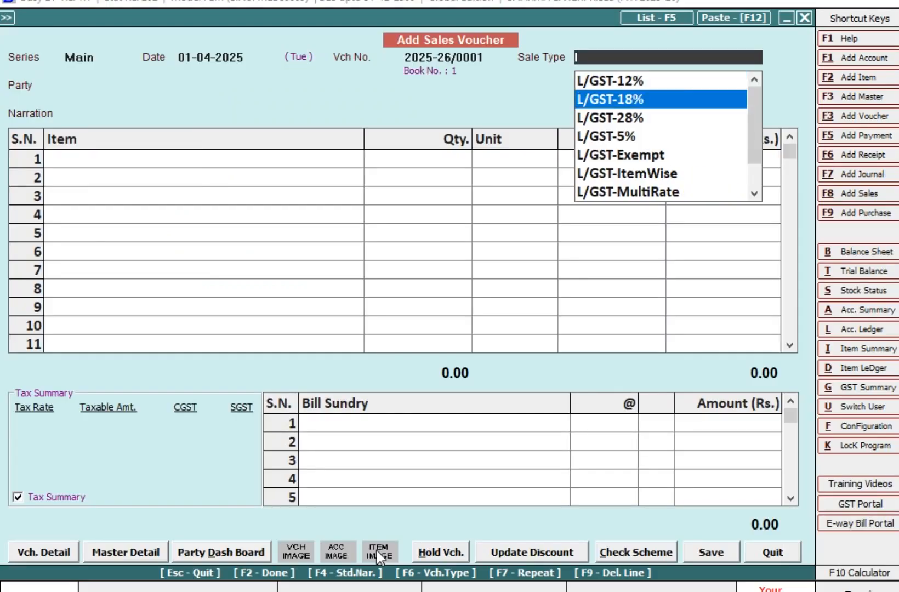
{"action": "key", "text": "Up"}
{"action": "key", "text": "Up"}
{"action": "key", "text": "Up"}
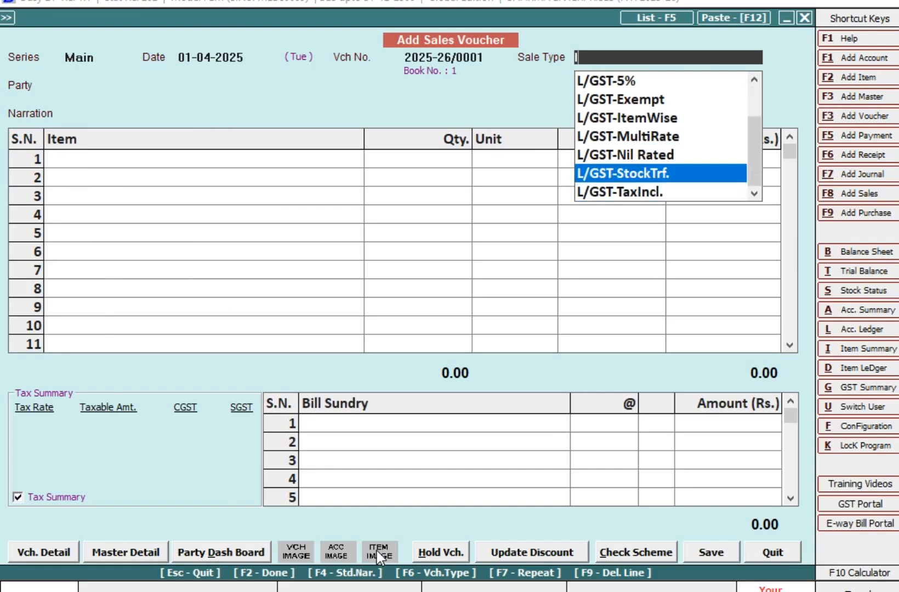
{"action": "key", "text": "Return"}
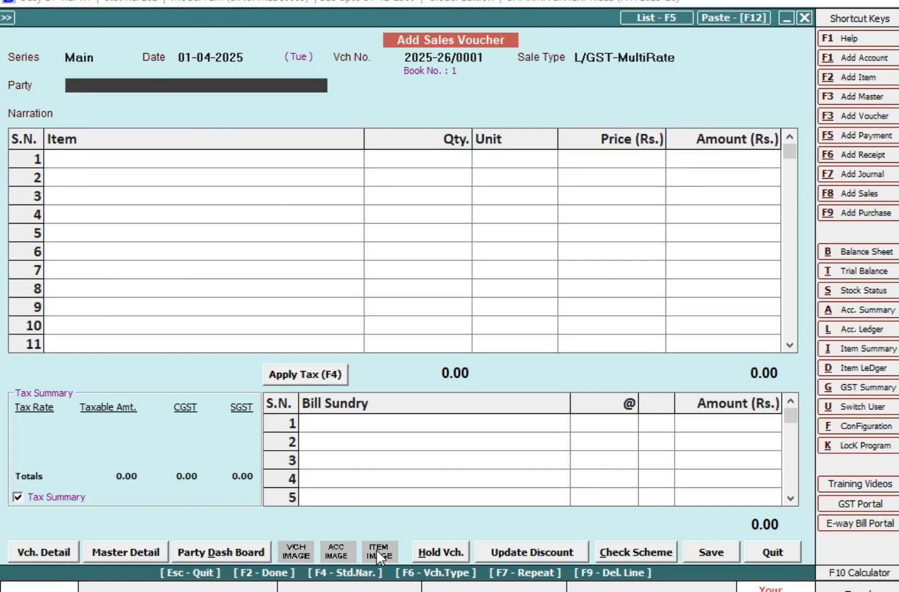
{"action": "type", "text": "mr"}
{"action": "key", "text": "Return"}
{"action": "key", "text": "Return"}
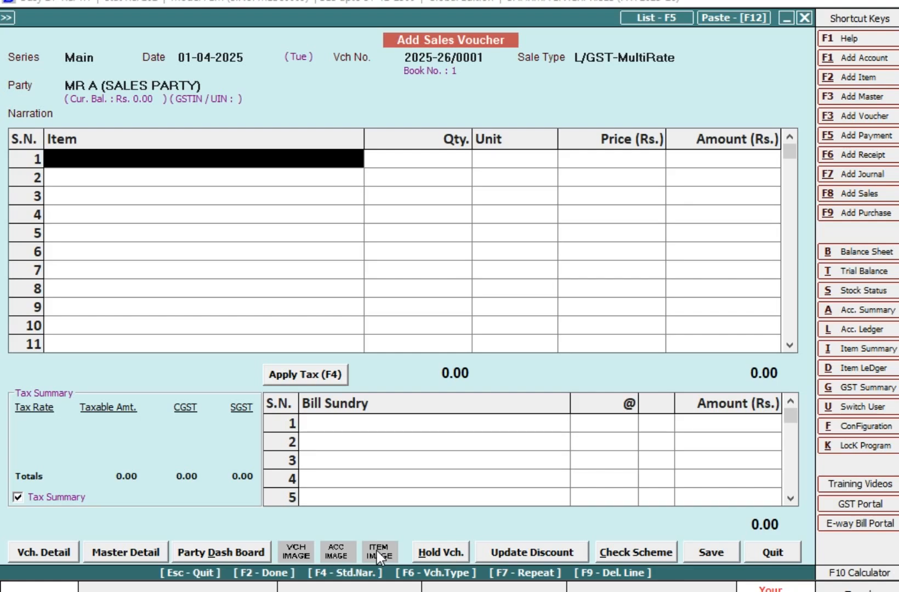
Add APPLE FRUIT as the first item of the sales voucher with a quantity of 10 NOS.
{"action": "key", "text": "Down"}
{"action": "key", "text": "Down"}
{"action": "key", "text": "Down"}
{"action": "key", "text": "Down"}
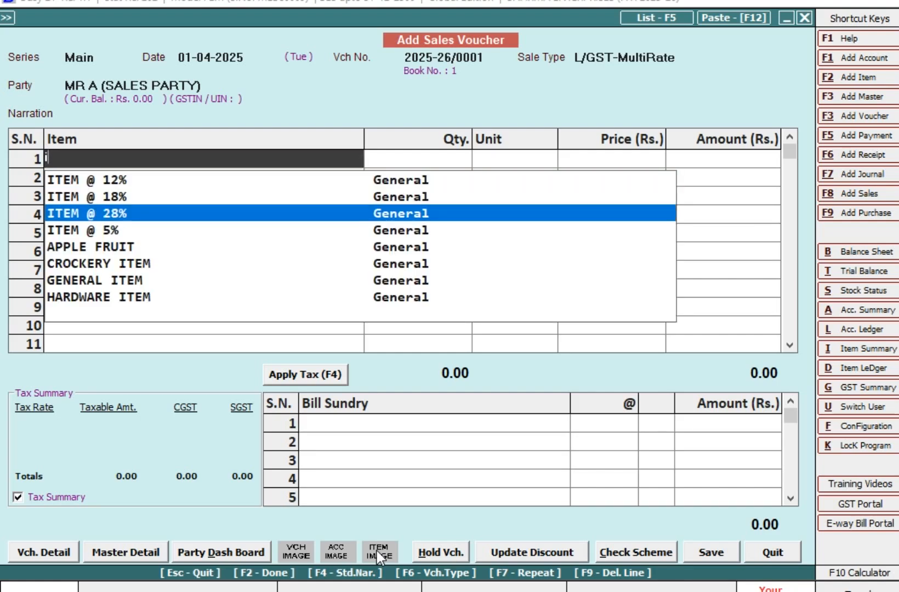
{"action": "key", "text": "Down"}
{"action": "key", "text": "Down"}
{"action": "key", "text": "Up"}
{"action": "key", "text": "Up"}
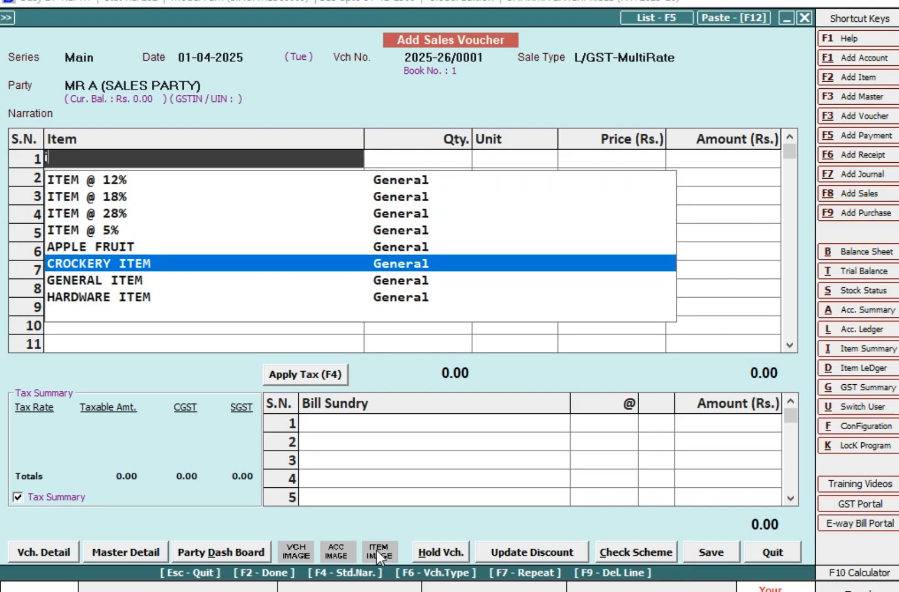
{"action": "key", "text": "Return"}
{"action": "type", "text": "1"}
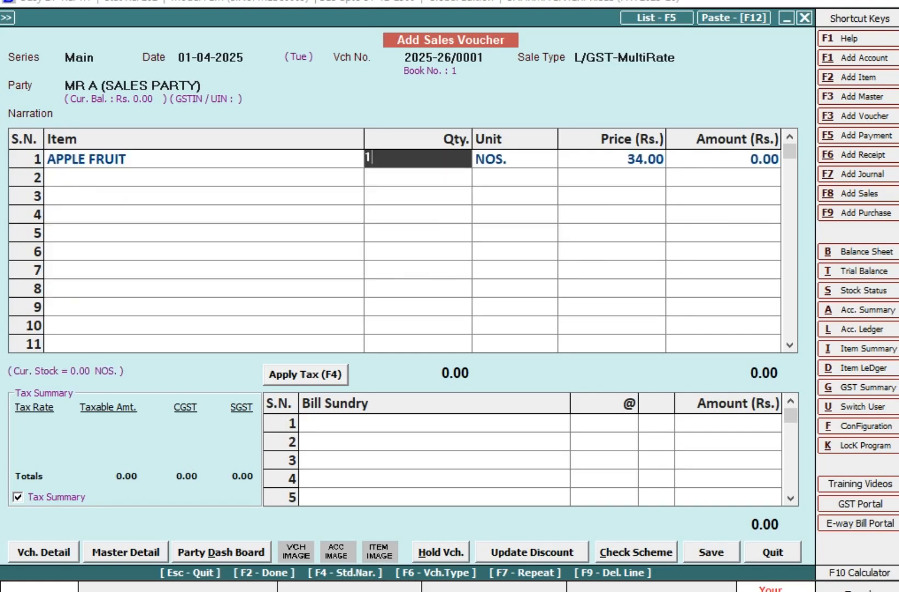
{"action": "type", "text": "0"}
{"action": "key", "text": "Return"}
{"action": "key", "text": "Left"}
{"action": "key", "text": "Return"}
{"action": "key", "text": "Return"}
{"action": "key", "text": "Return"}
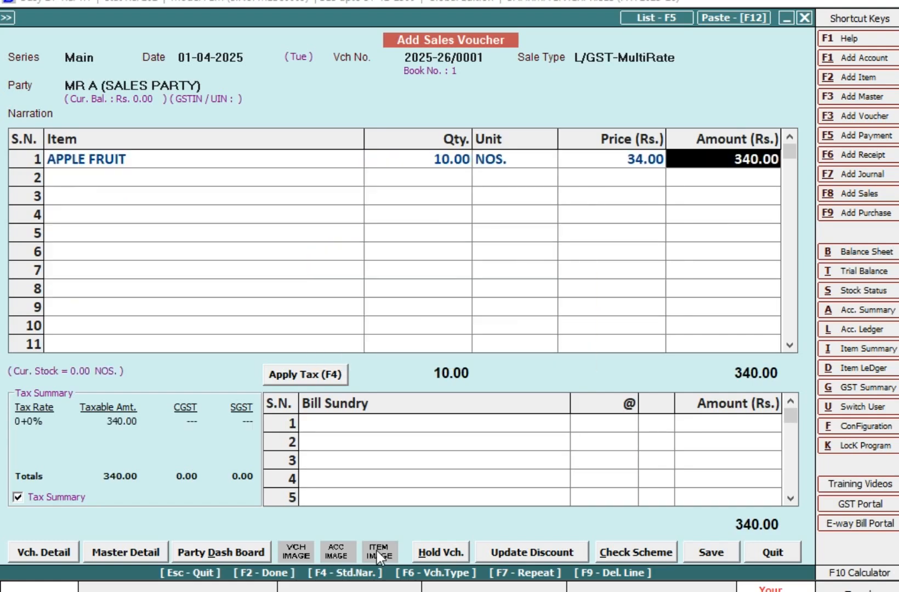
Set the price of the APPLE FRUIT line to Rs. 36 and finish the item entries.
{"action": "key", "text": "Return"}
{"action": "key", "text": "Up"}
{"action": "key", "text": "Return"}
{"action": "key", "text": "Return"}
{"action": "type", "text": "36"}
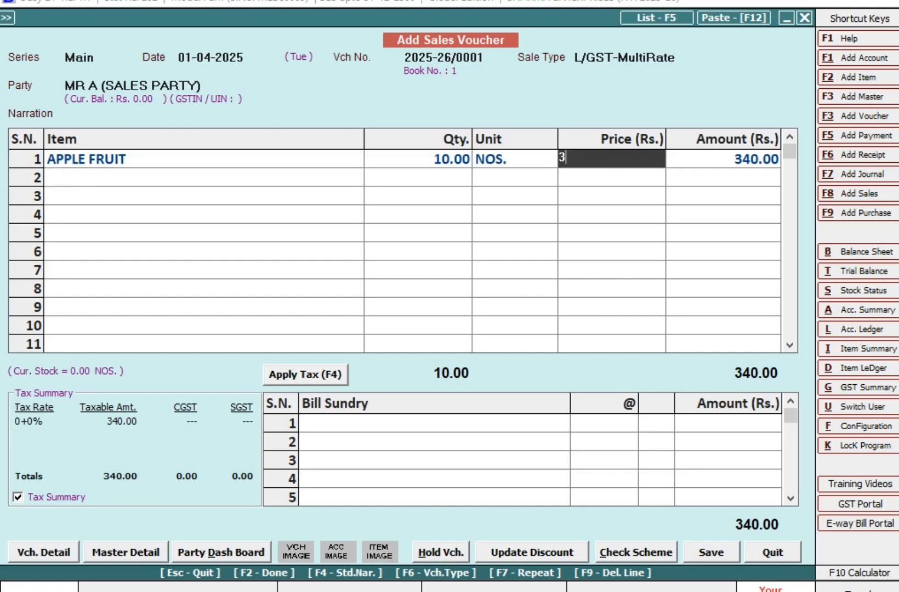
{"action": "key", "text": "Return"}
{"action": "key", "text": "Return"}
{"action": "key", "text": "Return"}
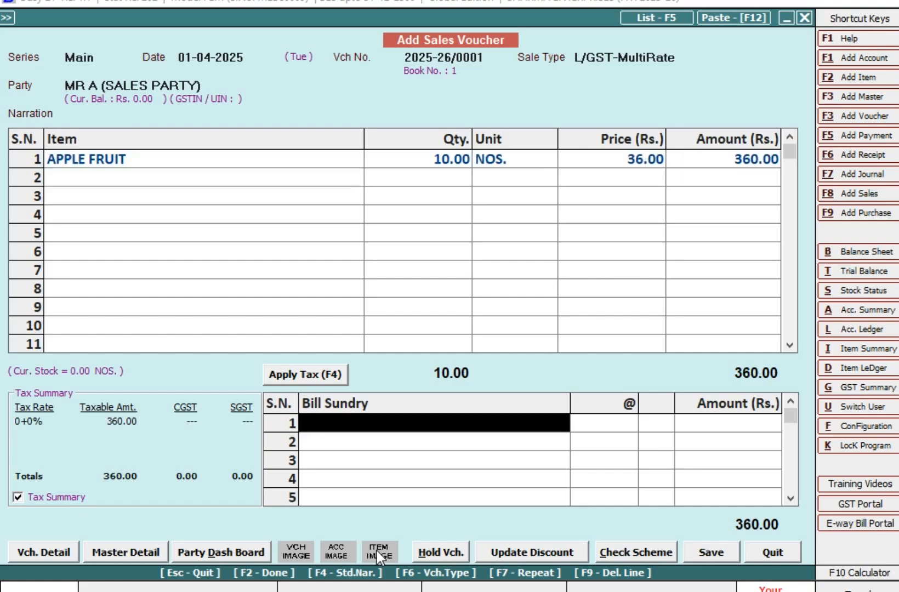
Add CGST and SGST at 9% each as bill sundries and save the voucher.
{"action": "type", "text": "cg"}
{"action": "key", "text": "Return"}
{"action": "key", "text": "Return"}
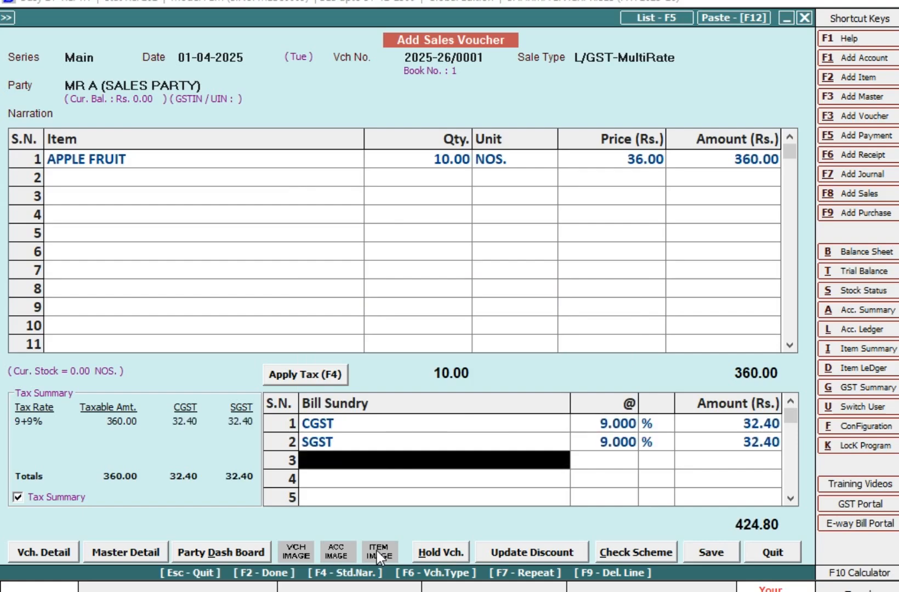
{"action": "key", "text": "F2"}
{"action": "key", "text": "F2"}
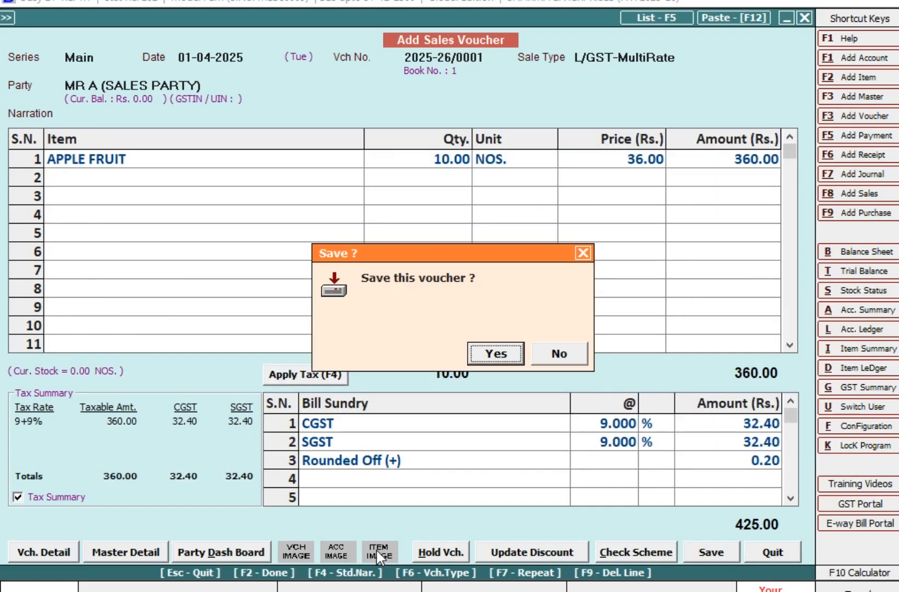
{"action": "key", "text": "Return"}
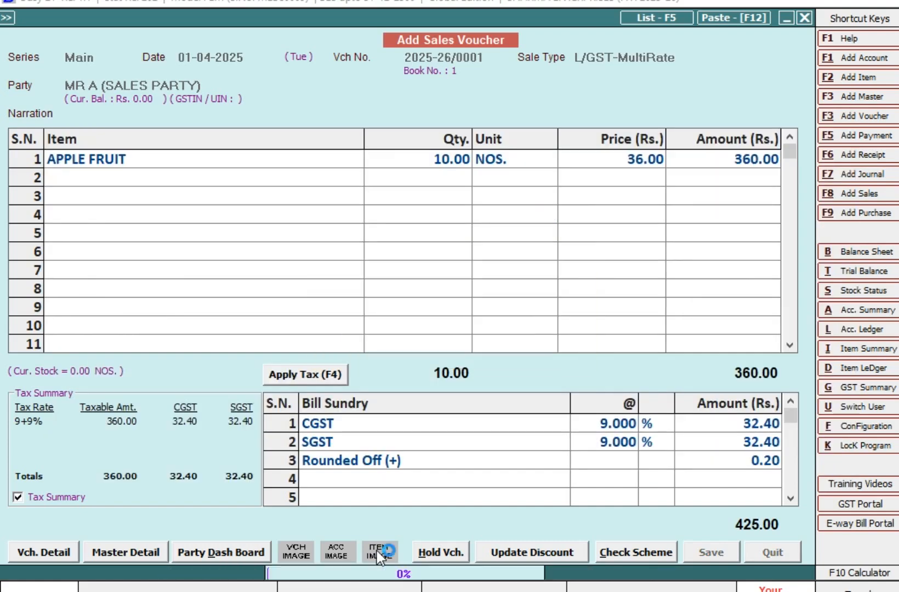
{"action": "key", "text": "n"}
Begin a second sales voucher dated 02-04-2025 for the party MR A (SALES PARTY).
{"action": "key", "text": "Return"}
{"action": "type", "text": "2-4"}
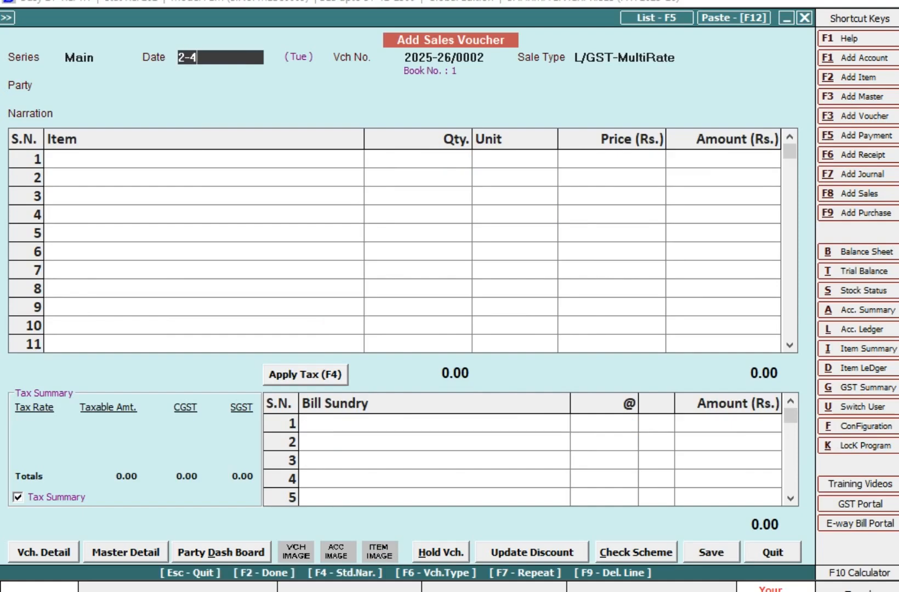
{"action": "key", "text": "Return"}
{"action": "key", "text": "Return"}
{"action": "type", "text": "mr"}
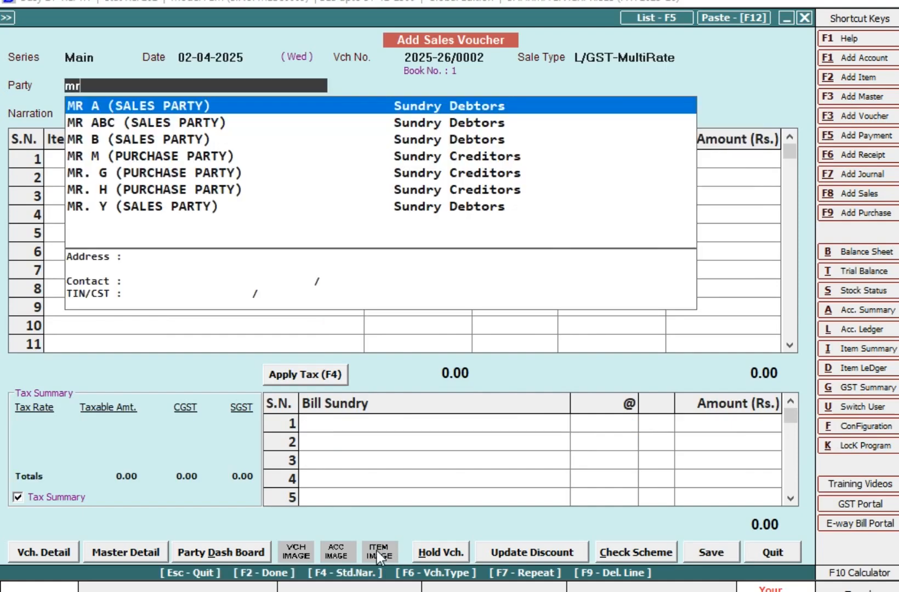
{"action": "key", "text": "Return"}
{"action": "key", "text": "Return"}
Enter APPLE FRUIT as the first item and check the price filled in for it.
{"action": "type", "text": "a"}
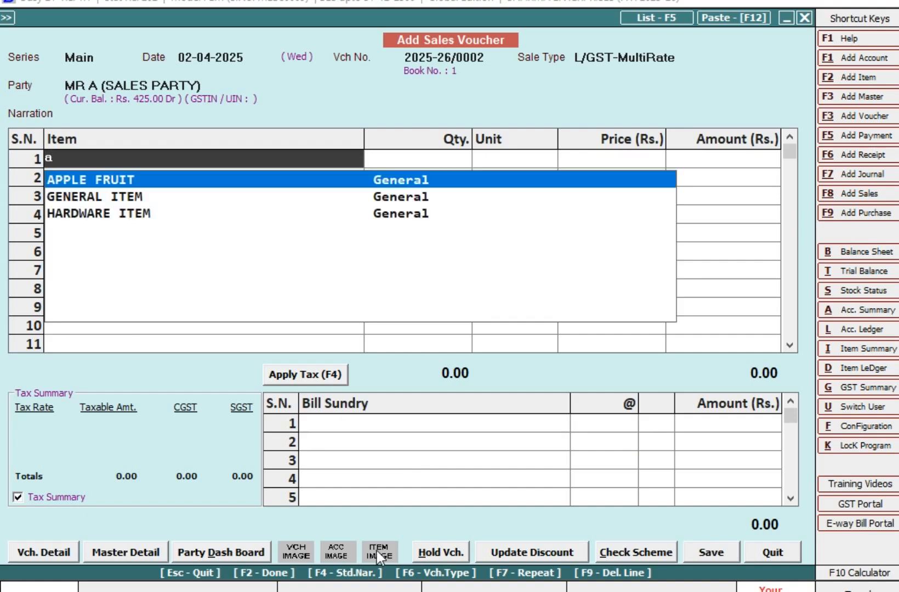
{"action": "key", "text": "Return"}
{"action": "key", "text": "Return"}
{"action": "key", "text": "Return"}
{"action": "key", "text": "Return"}
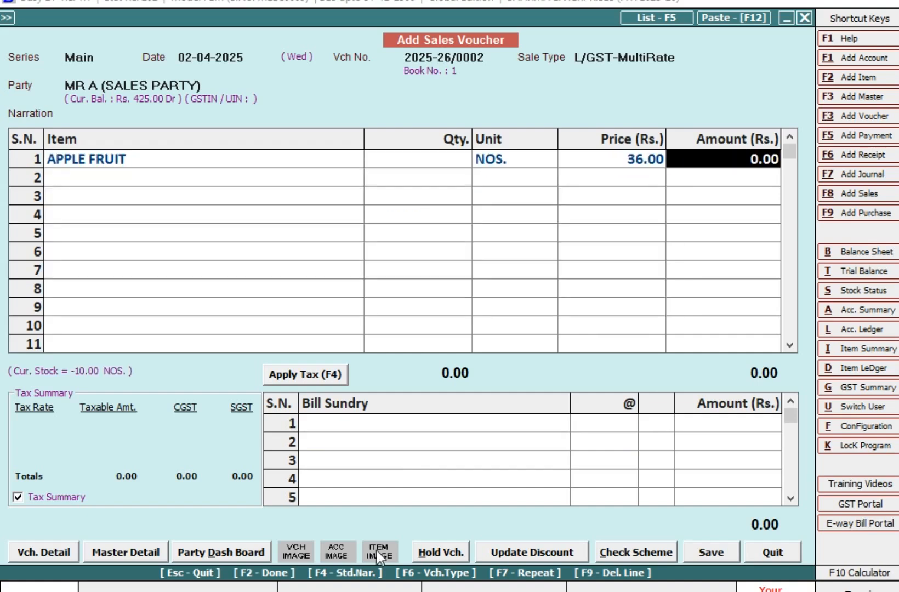
{"action": "key", "text": "shift+Tab"}
{"action": "key", "text": "shift+Tab"}
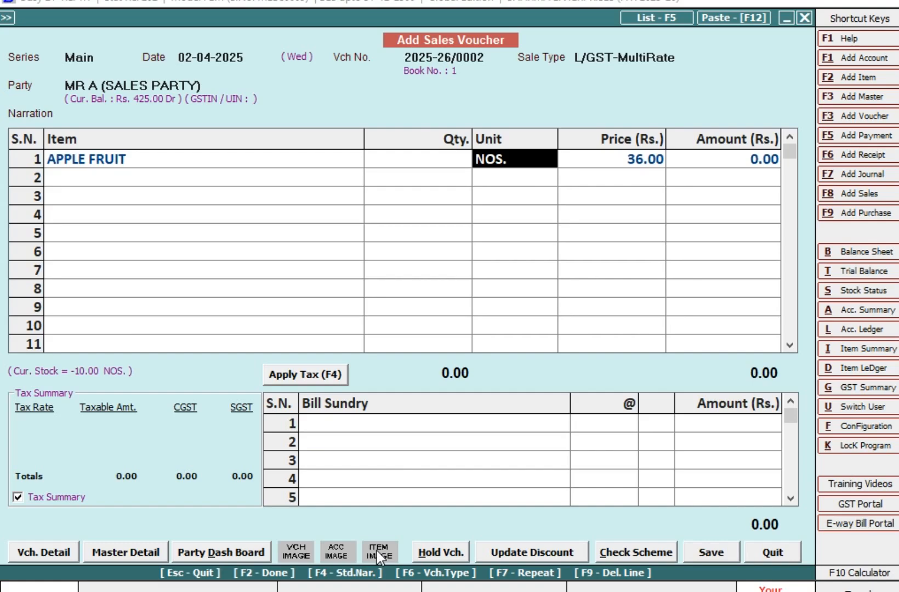
{"action": "key", "text": "Return"}
{"action": "key", "text": "Return"}
{"action": "key", "text": "shift+Tab"}
{"action": "key", "text": "shift+Tab"}
{"action": "key", "text": "shift+Tab"}
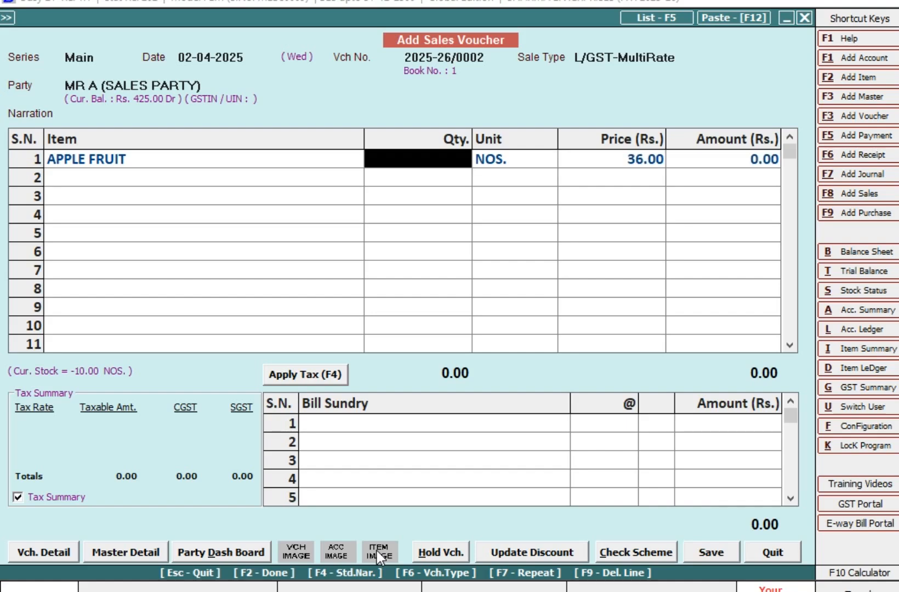
Set the APPLE FRUIT quantity to 10 in the second voucher and accept the filled-in price.
{"action": "type", "text": "10.00"}
{"action": "key", "text": "Return"}
{"action": "key", "text": "Return"}
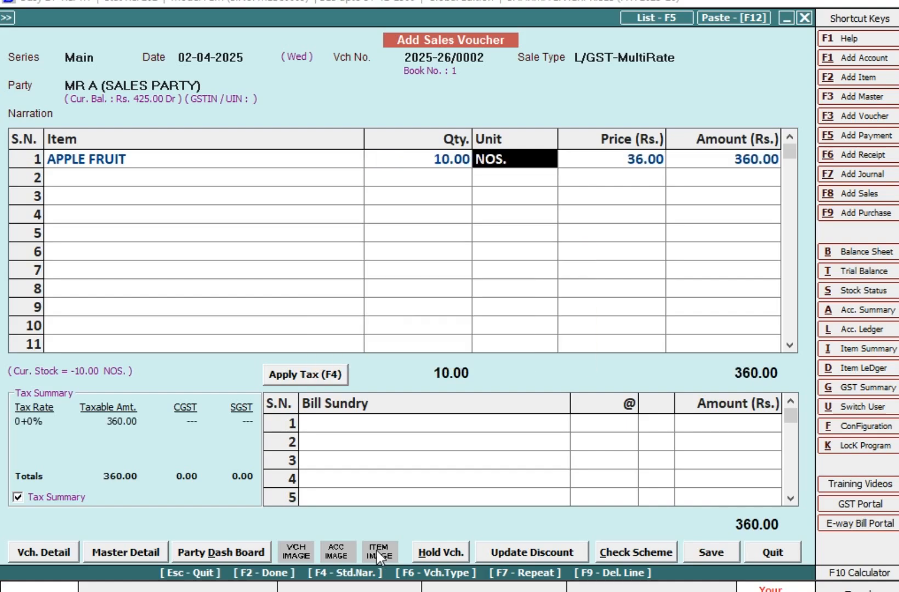
{"action": "key", "text": "Return"}
{"action": "key", "text": "Return"}
{"action": "key", "text": "Return"}
{"action": "key", "text": "Up"}
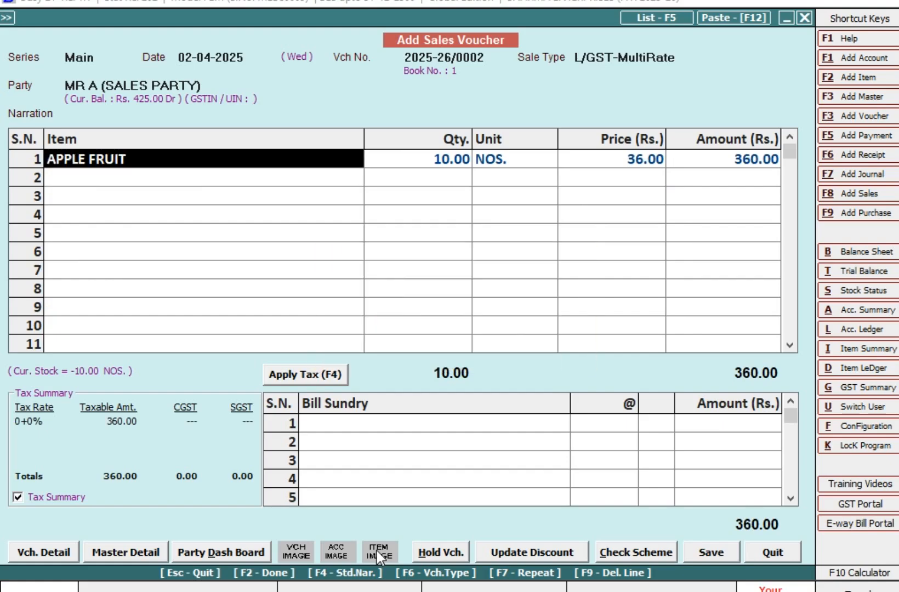
Leave the second voucher without saving and reopen the Inventory section of the Features / Options configuration.
{"action": "key", "text": "Escape"}
{"action": "key", "text": "Return"}
{"action": "key", "text": "Return"}
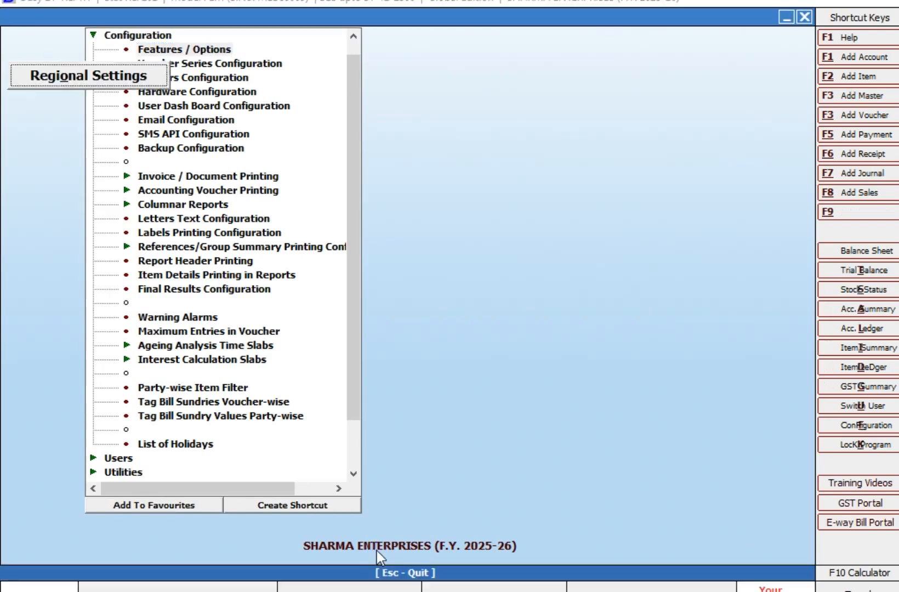
{"action": "key", "text": "Return"}
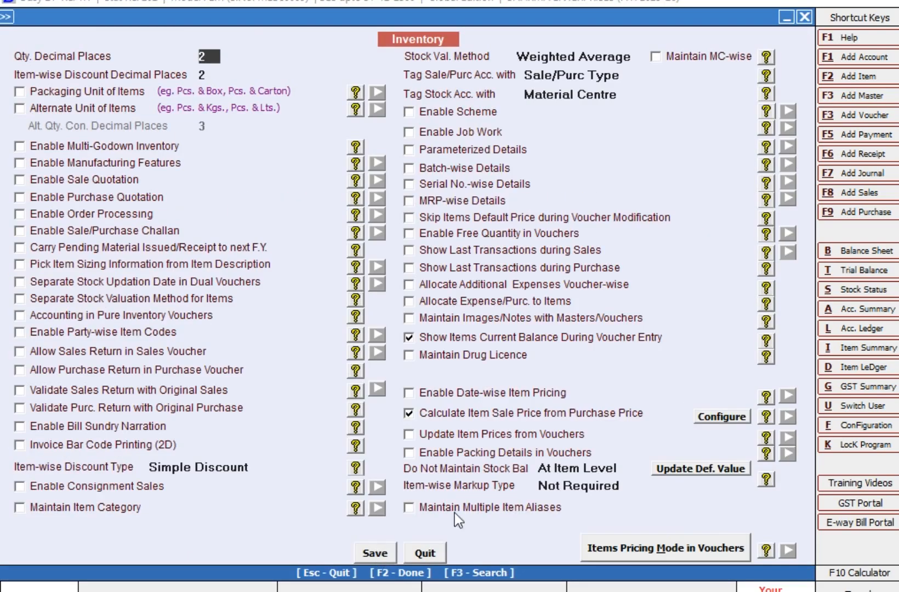
Select Multiple Price List for Items as the sale pricing mode for vouchers and open its configuration options.
{"action": "left_click", "coordinate": [664, 550]}
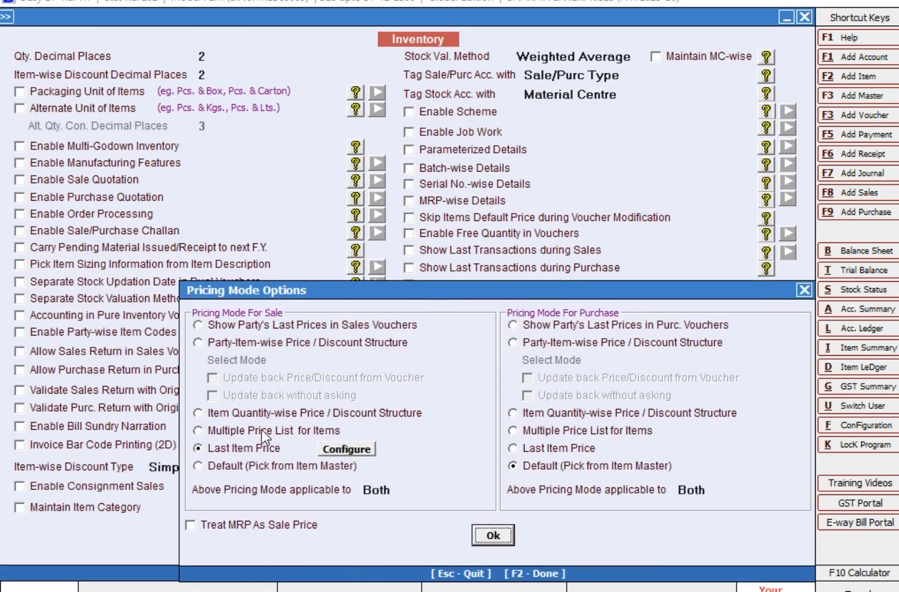
{"action": "left_click", "coordinate": [286, 433]}
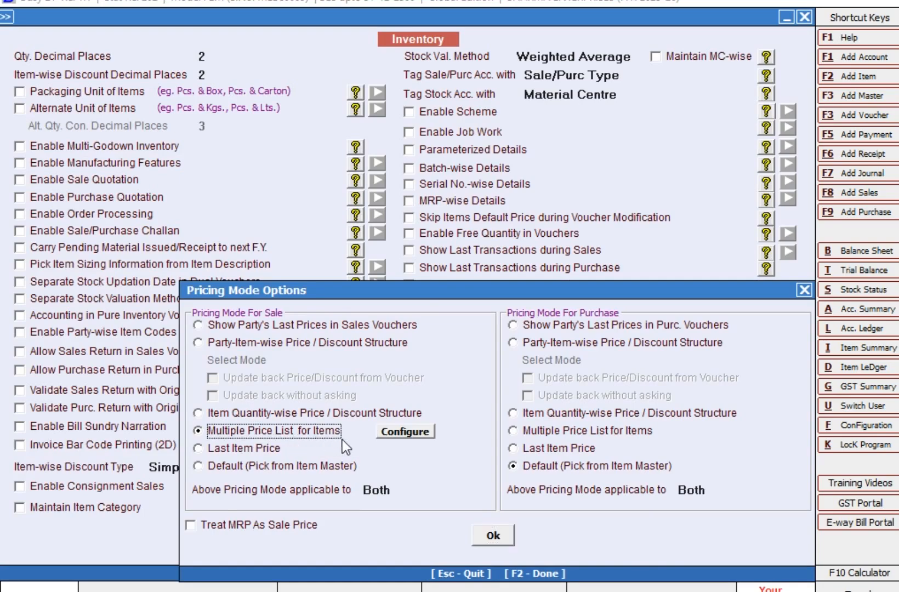
{"action": "left_click", "coordinate": [406, 431]}
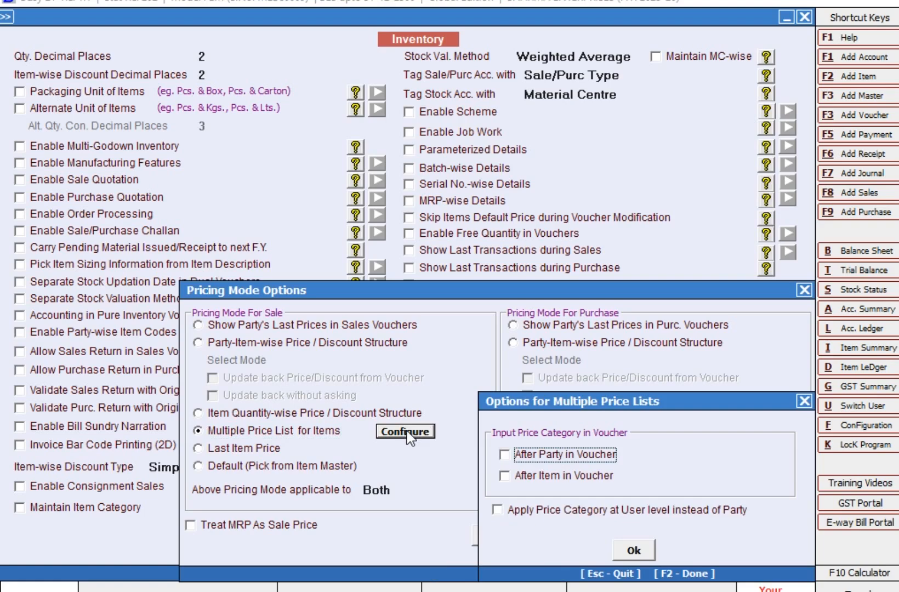
Enable price category input After Party in Voucher for multiple price lists and save the Inventory configuration.
{"action": "left_click", "coordinate": [526, 457]}
{"action": "key", "text": "Return"}
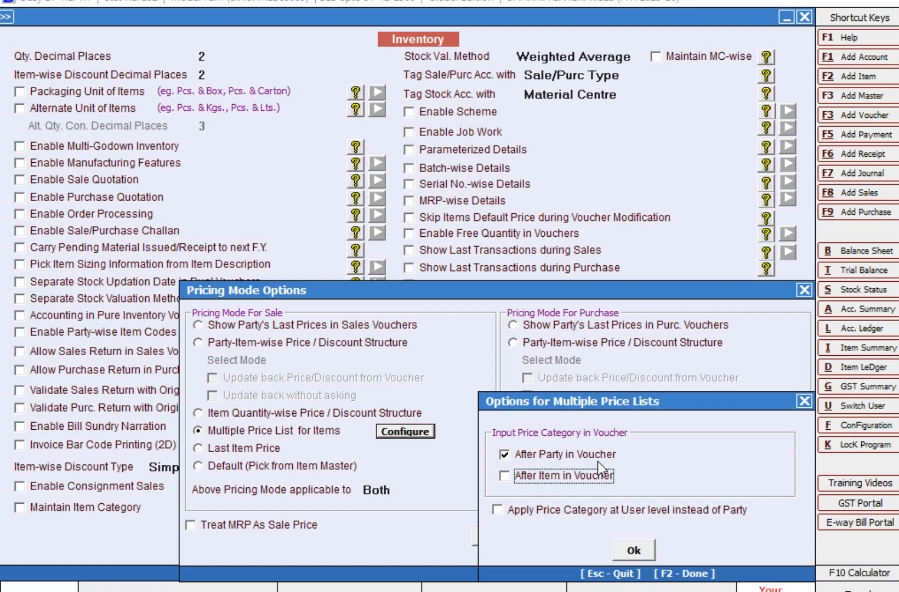
{"action": "left_click", "coordinate": [632, 550]}
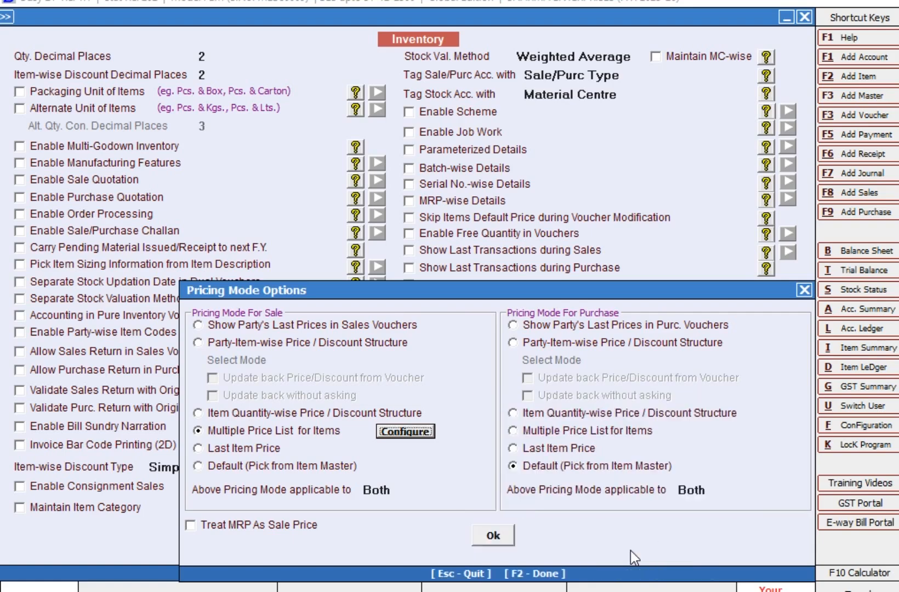
{"action": "left_click", "coordinate": [511, 538]}
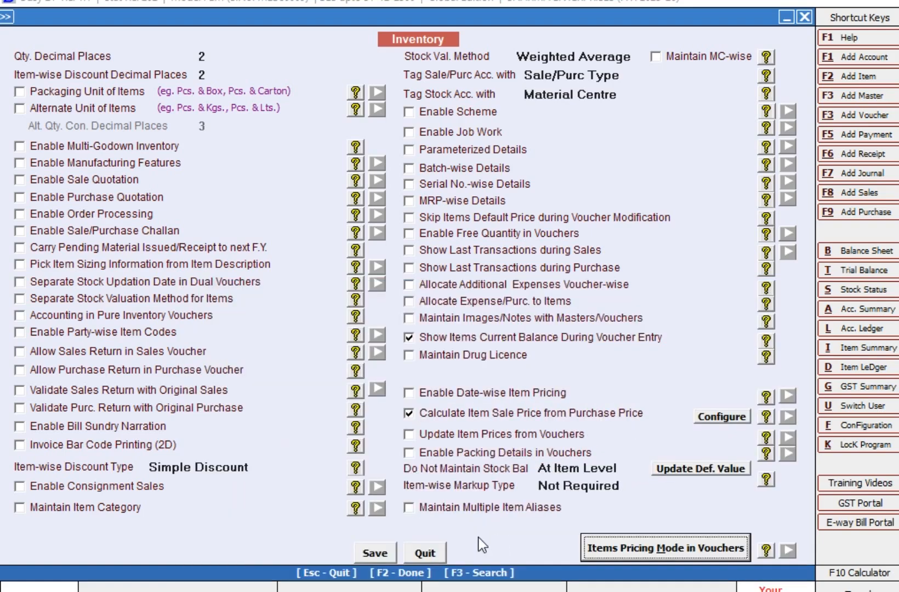
{"action": "left_click", "coordinate": [370, 553]}
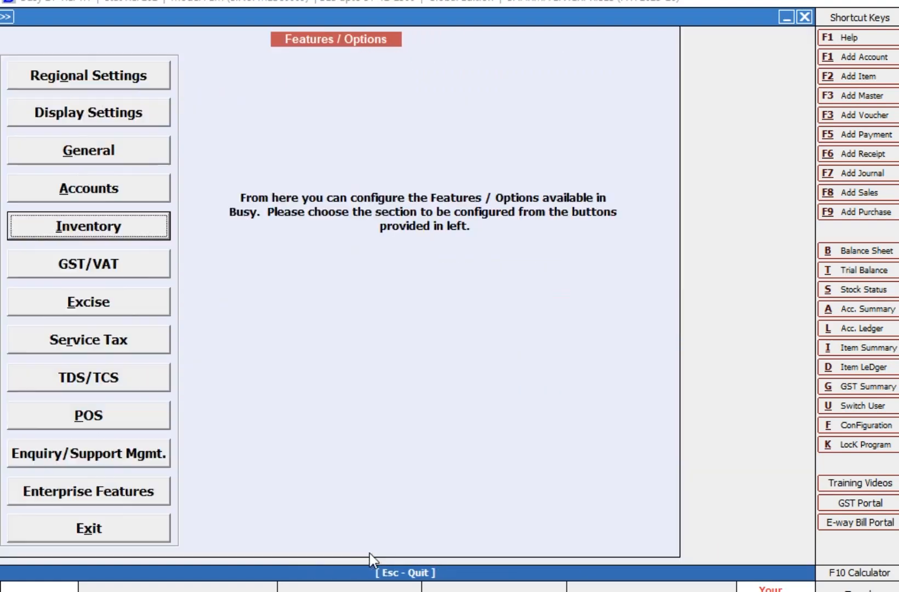
Leave the configuration and create a new item master with the name and print name SURF.
{"action": "key", "text": "Escape"}
{"action": "key", "text": "Up"}
{"action": "key", "text": "Return"}
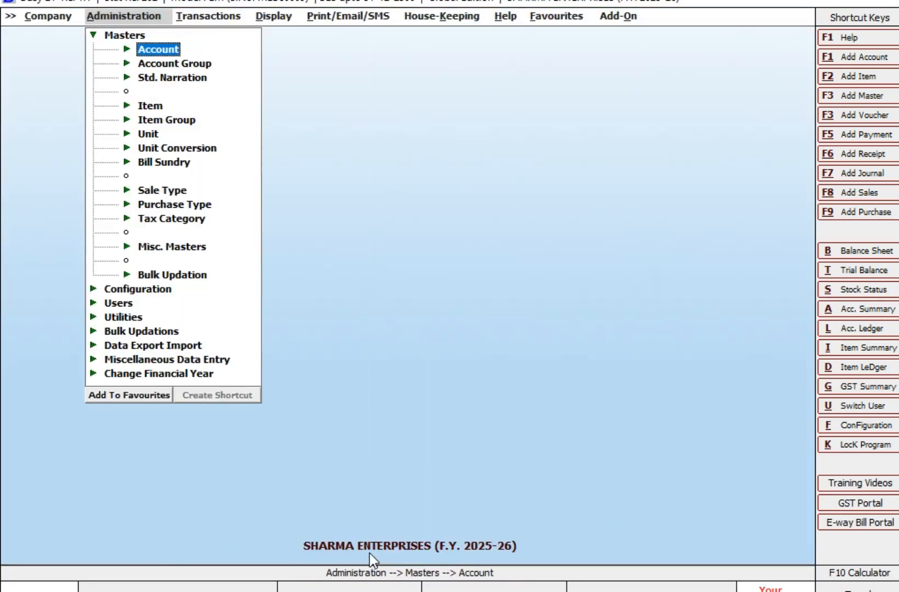
{"action": "key", "text": "Down"}
{"action": "key", "text": "Down"}
{"action": "key", "text": "Down"}
{"action": "key", "text": "Return"}
{"action": "key", "text": "Return"}
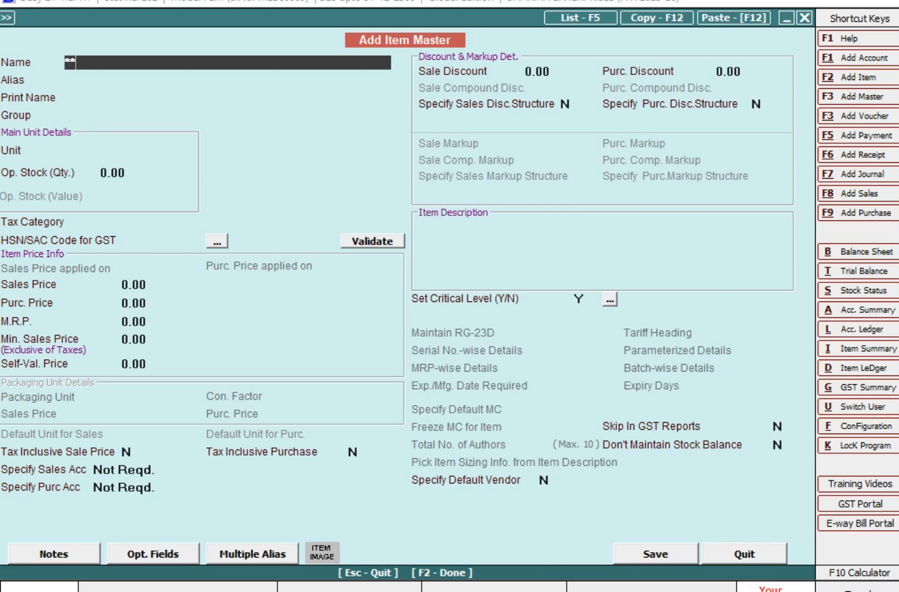
{"action": "type", "text": "SURF"}
{"action": "key", "text": "Return"}
{"action": "key", "text": "Return"}
{"action": "key", "text": "Return"}
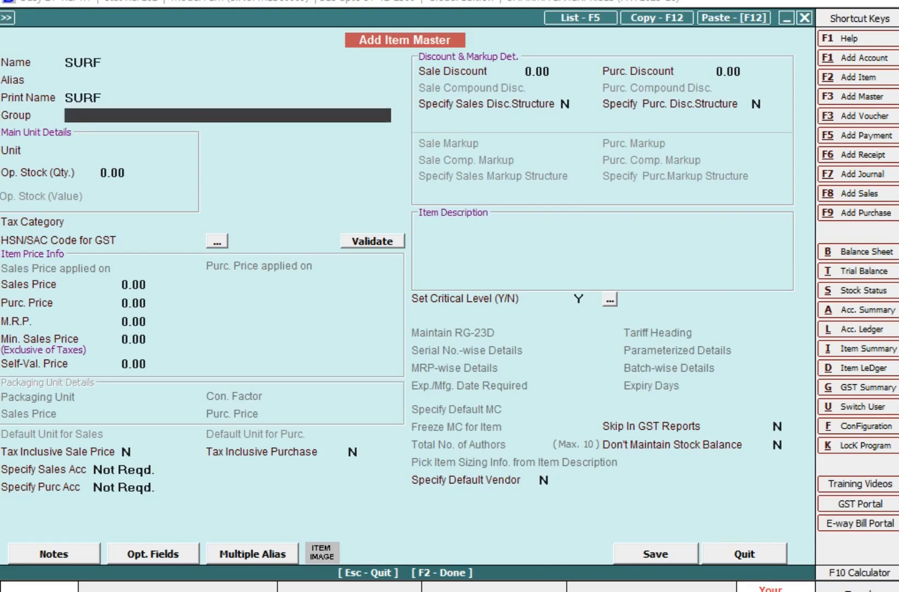
Assign the SURF item to the General group with NOS. as its unit.
{"action": "type", "text": "G"}
{"action": "key", "text": "Return"}
{"action": "key", "text": "space"}
{"action": "type", "text": "NO"}
{"action": "key", "text": "Return"}
{"action": "key", "text": "Return"}
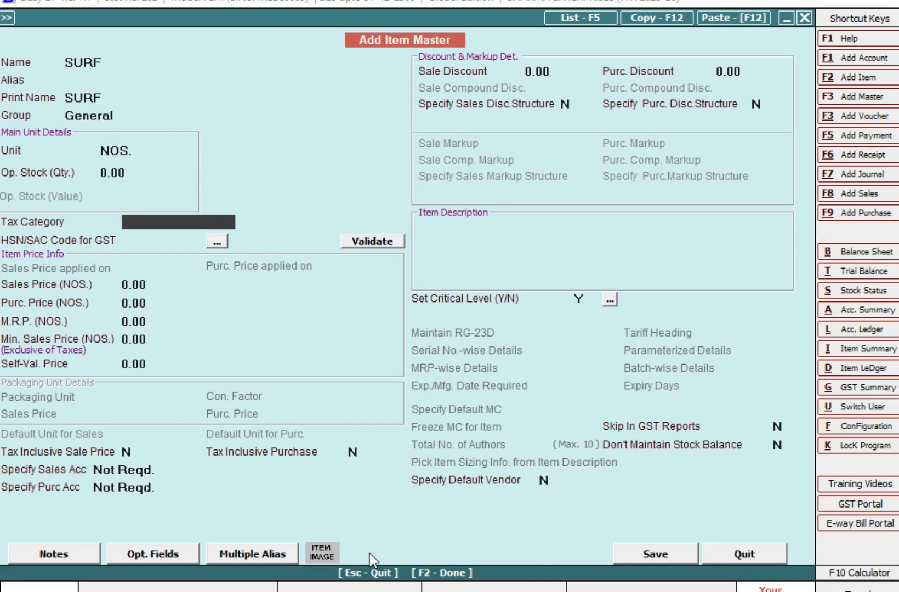
Set the SURF item's tax category to GST 18% and open its sales price levels.
{"action": "key", "text": "space"}
{"action": "key", "text": "Down"}
{"action": "key", "text": "Down"}
{"action": "key", "text": "Down"}
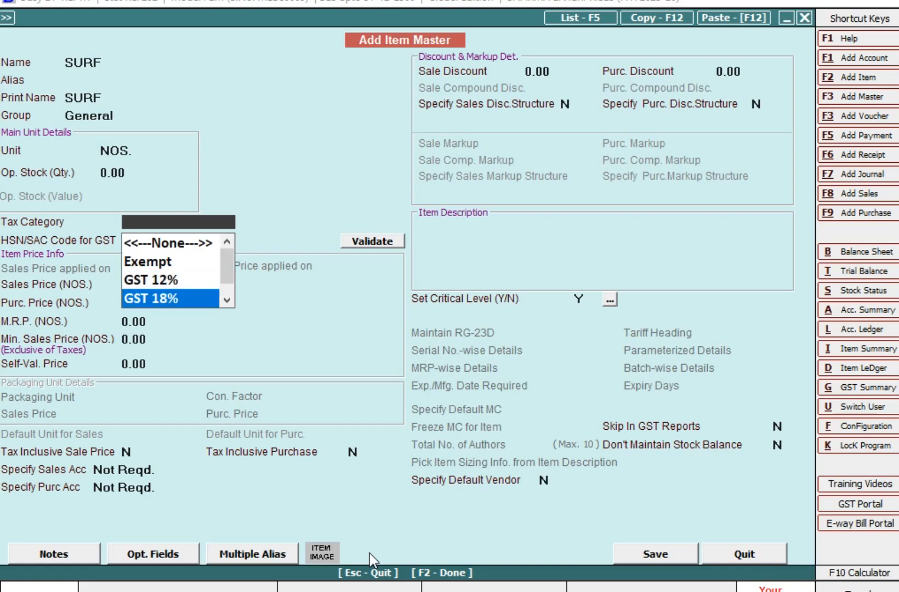
{"action": "key", "text": "Return"}
{"action": "key", "text": "Return"}
{"action": "key", "text": "Left"}
{"action": "key", "text": "Return"}
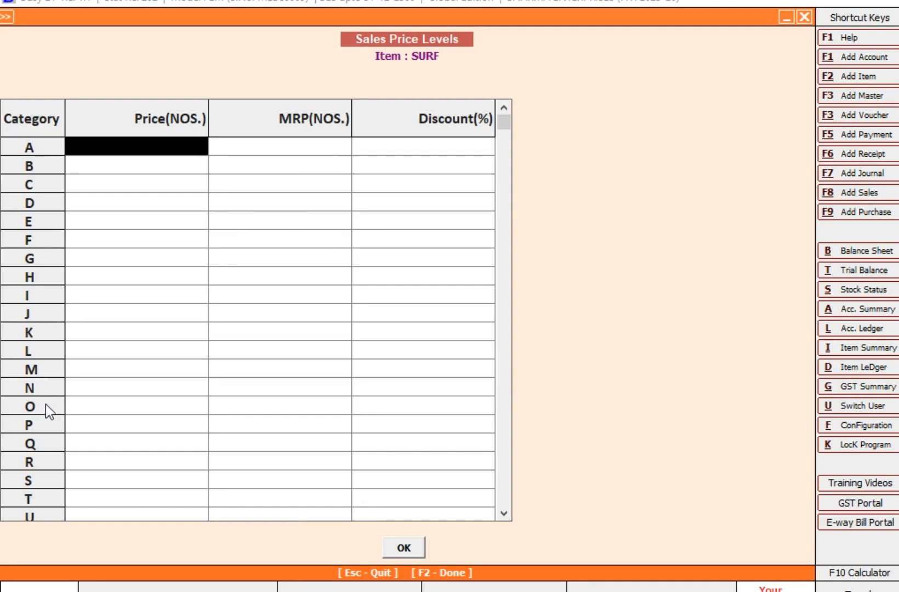
Set the category R sales price of SURF to 60.
{"action": "left_click", "coordinate": [91, 461]}
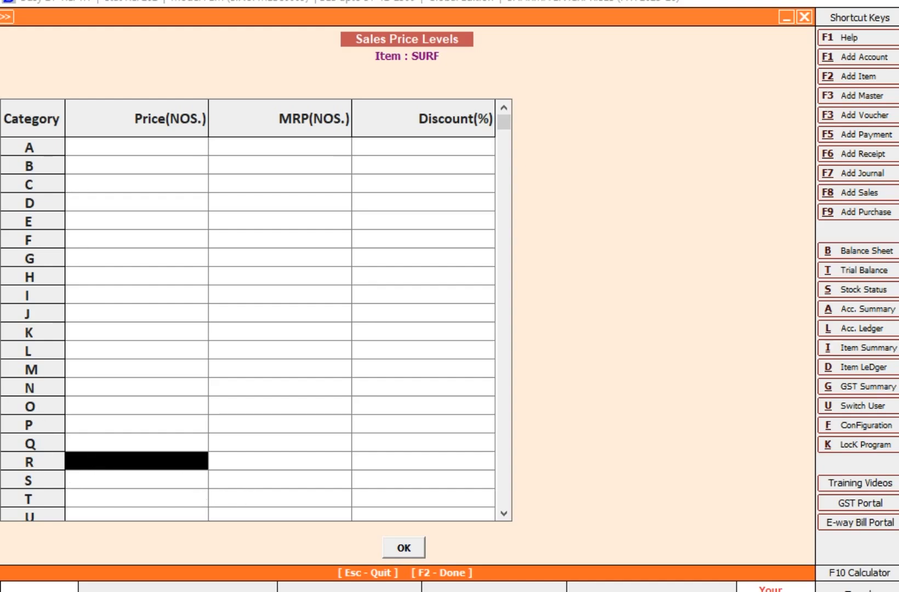
{"action": "type", "text": "60"}
{"action": "key", "text": "Return"}
Set the category W sales price of SURF to 55.
{"action": "key", "text": "Down"}
{"action": "key", "text": "Down"}
{"action": "key", "text": "Down"}
{"action": "key", "text": "Down"}
{"action": "key", "text": "Down"}
{"action": "key", "text": "Left"}
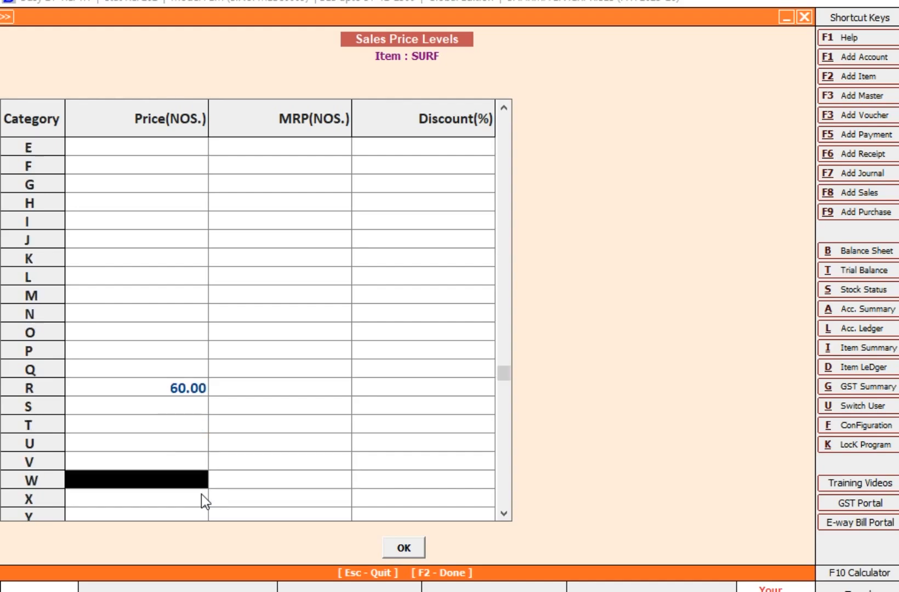
{"action": "type", "text": "55"}
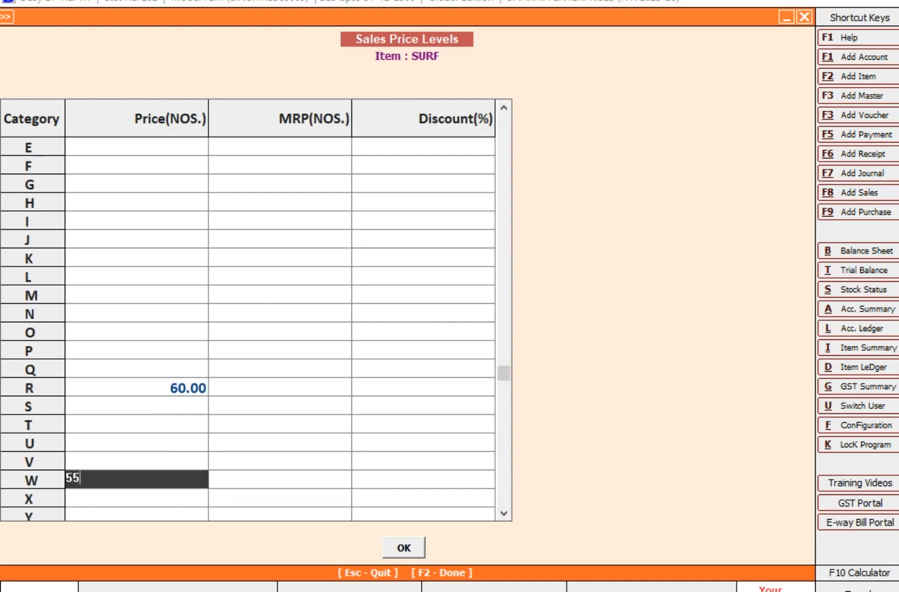
{"action": "key", "text": "Return"}
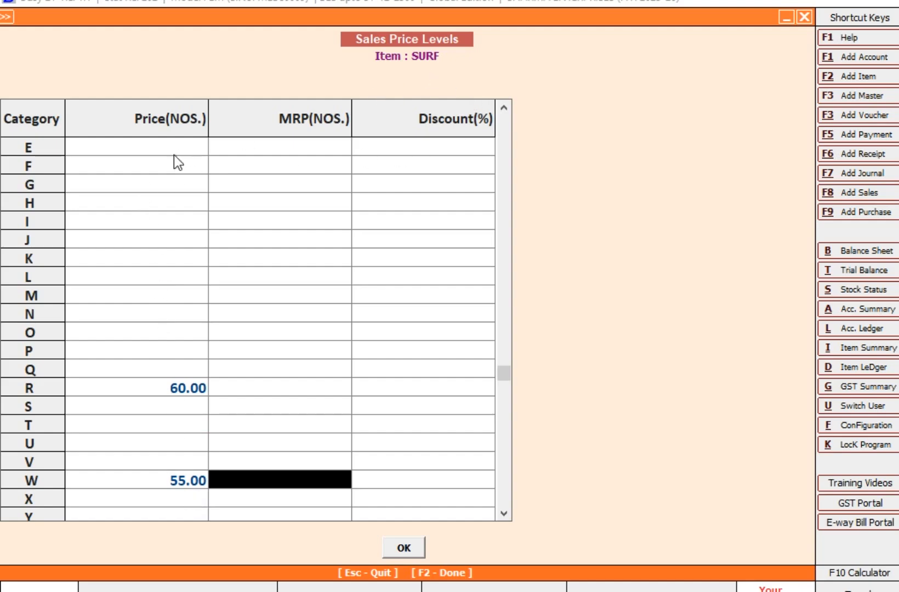
Review the category R and W prices, accept the price levels and save the SURF item master.
{"action": "left_click", "coordinate": [39, 387]}
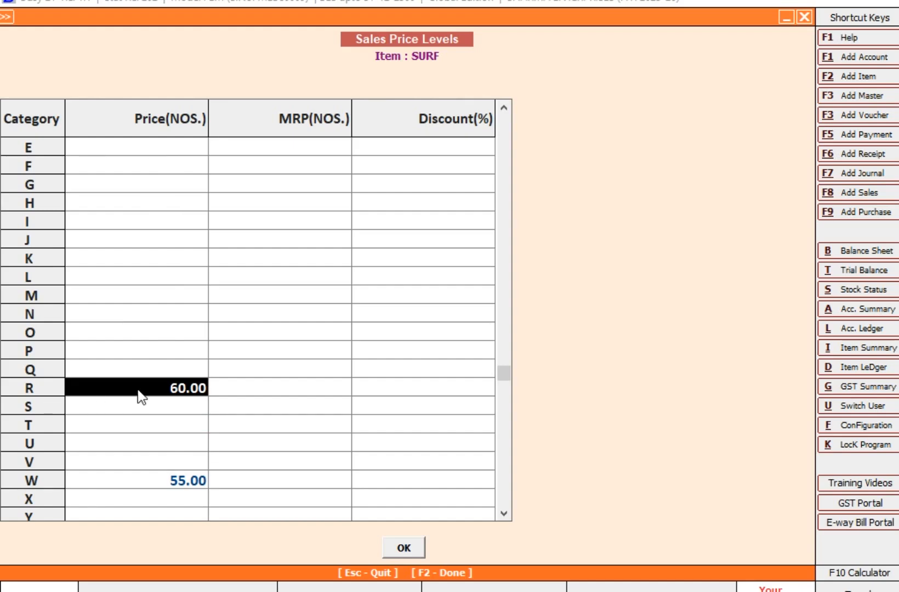
{"action": "left_click", "coordinate": [38, 481]}
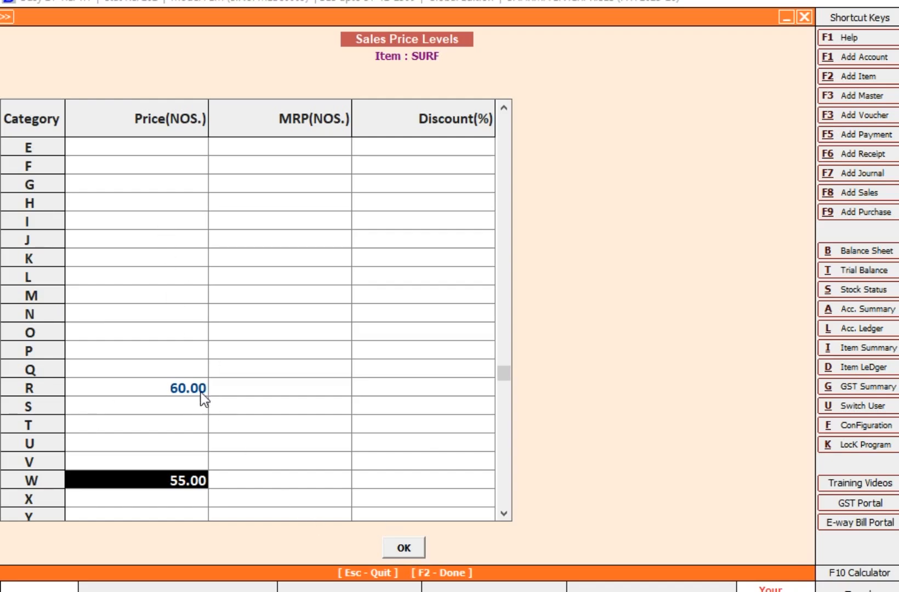
{"action": "left_click", "coordinate": [399, 547]}
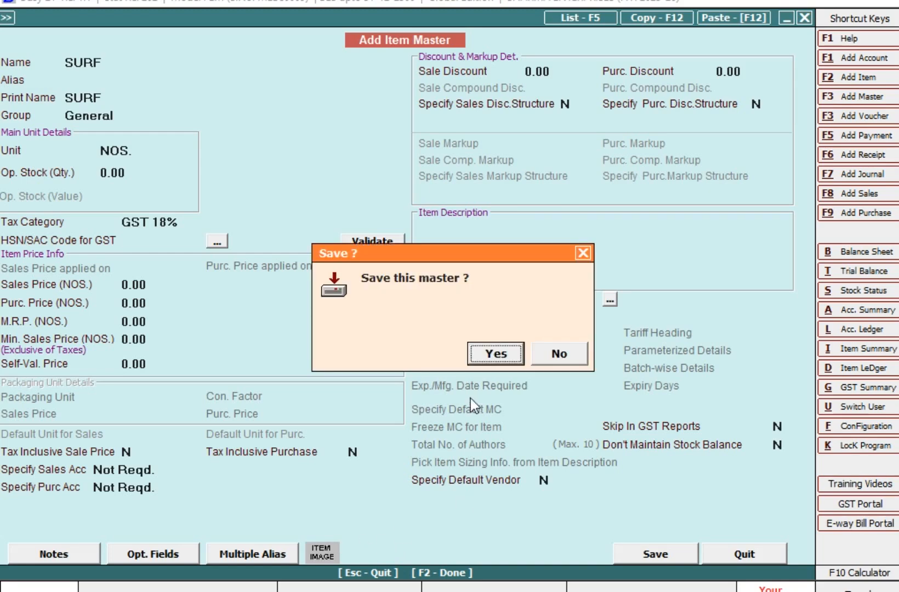
{"action": "left_click", "coordinate": [485, 362]}
{"action": "key", "text": "Escape"}
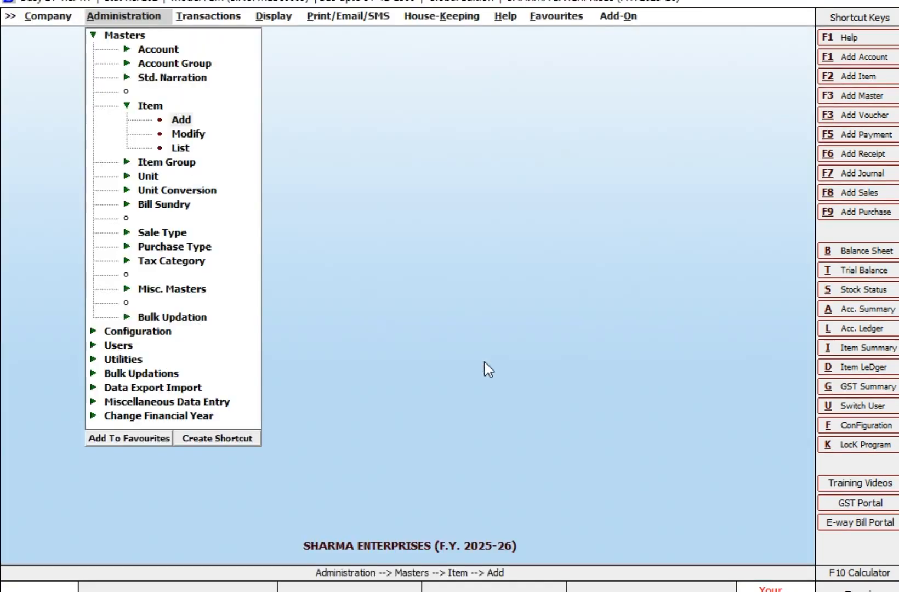
Begin a new sales voucher dated 03-04-2025 for the party MR ABC (SALES PARTY).
{"action": "key", "text": "Right"}
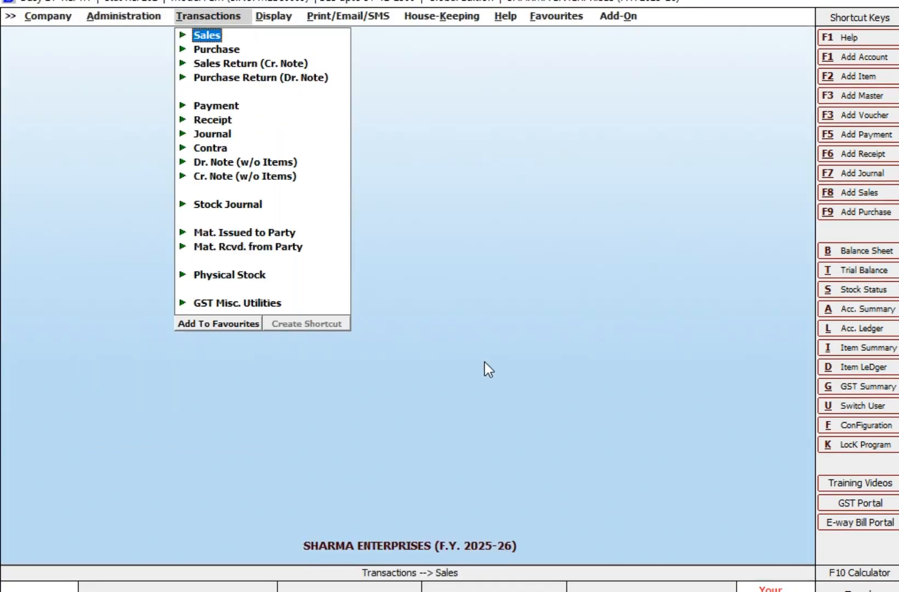
{"action": "key", "text": "Return"}
{"action": "key", "text": "Return"}
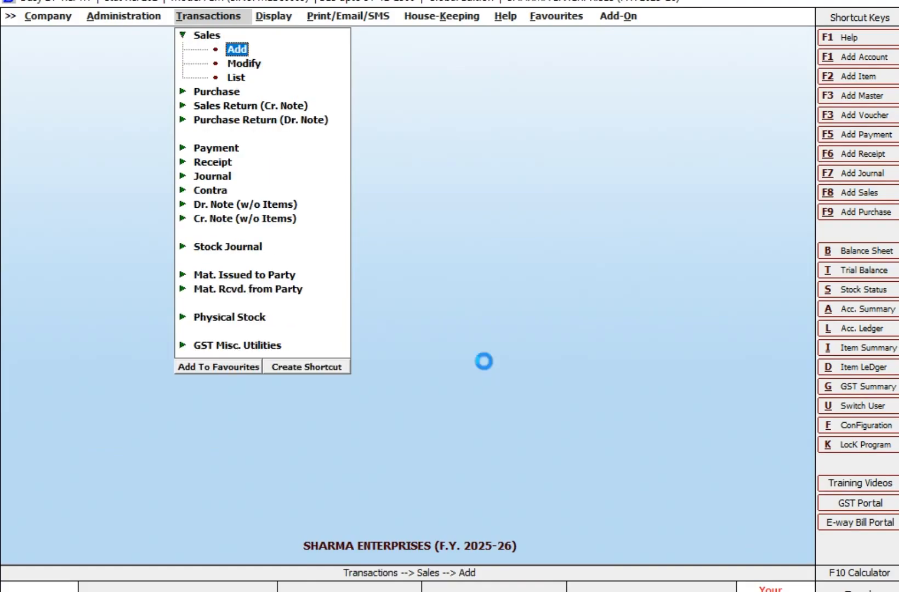
{"action": "type", "text": "3"}
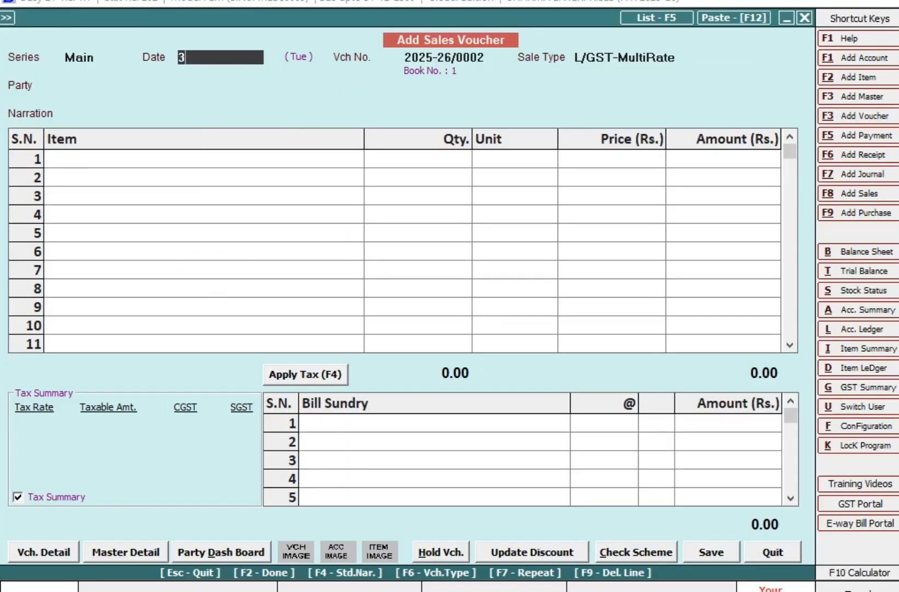
{"action": "key", "text": "Return"}
{"action": "key", "text": "Return"}
{"action": "type", "text": "MR"}
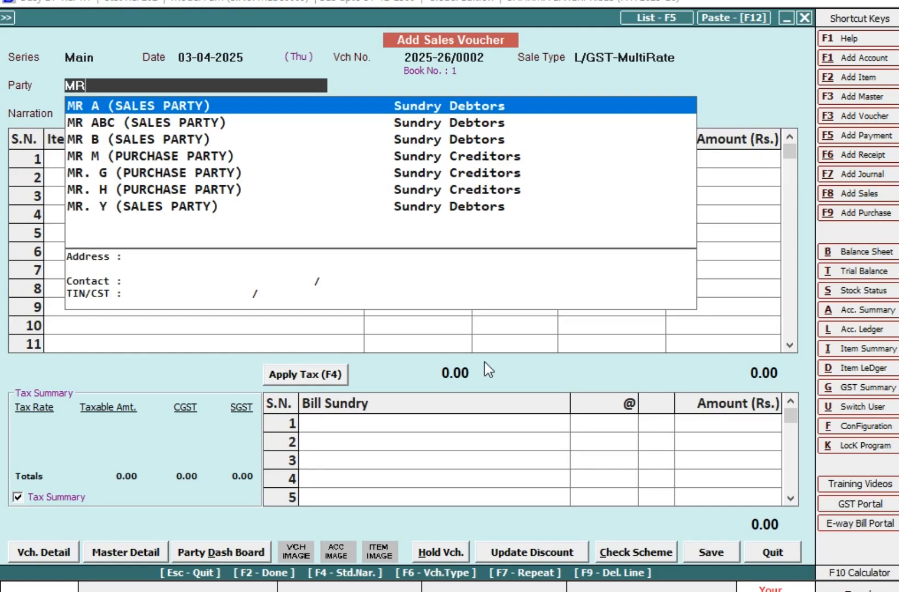
{"action": "key", "text": "Down"}
{"action": "key", "text": "Return"}
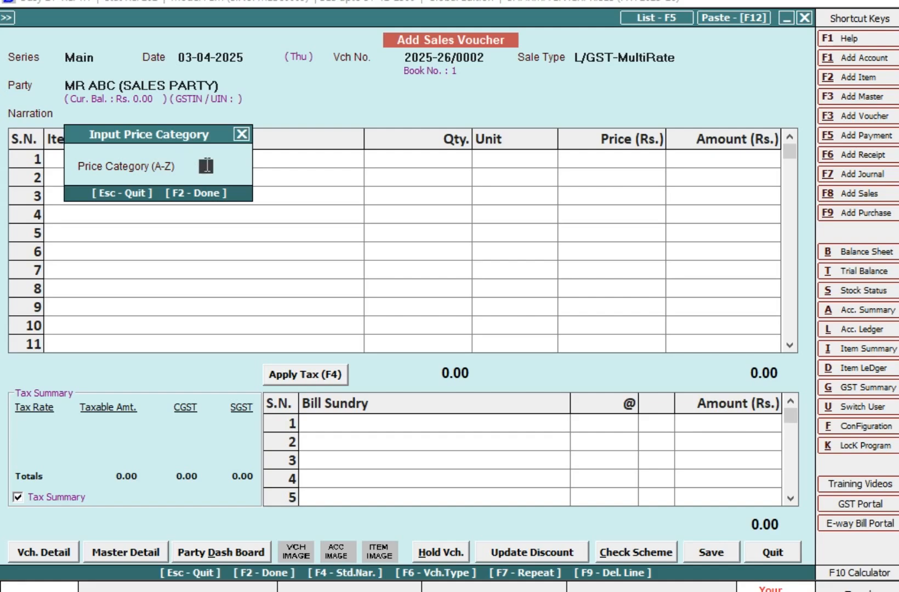
Enter price category R for the voucher and agree to update it in the party master.
{"action": "type", "text": "R"}
{"action": "key", "text": "Return"}
{"action": "key", "text": "Left"}
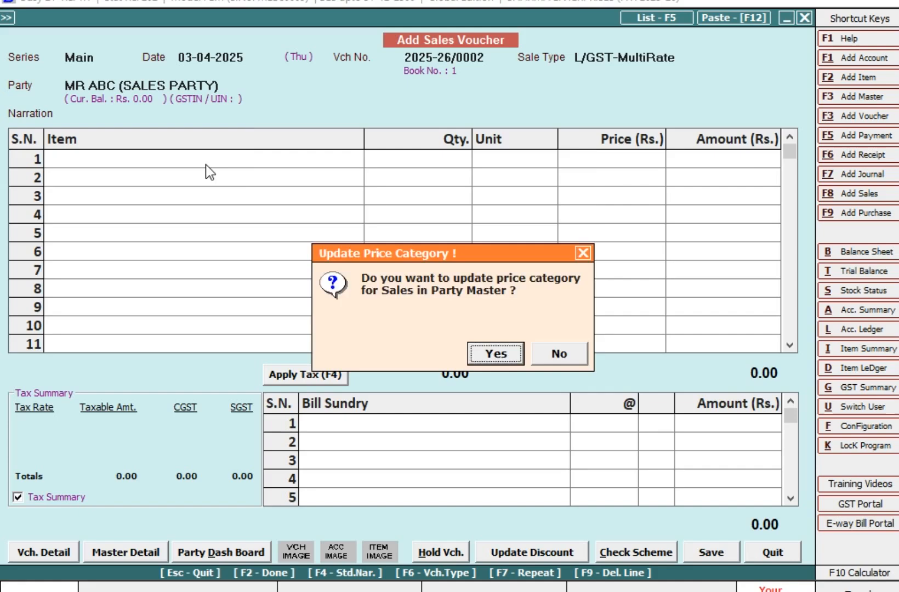
{"action": "key", "text": "Return"}
Enter SURF as the first item and check the unit and price filled in for it.
{"action": "type", "text": "sUR"}
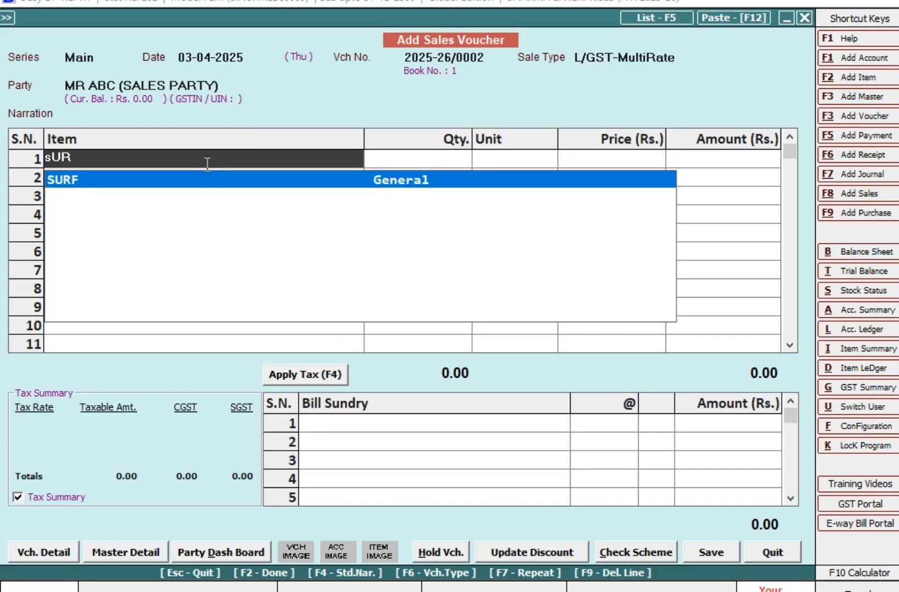
{"action": "key", "text": "Return"}
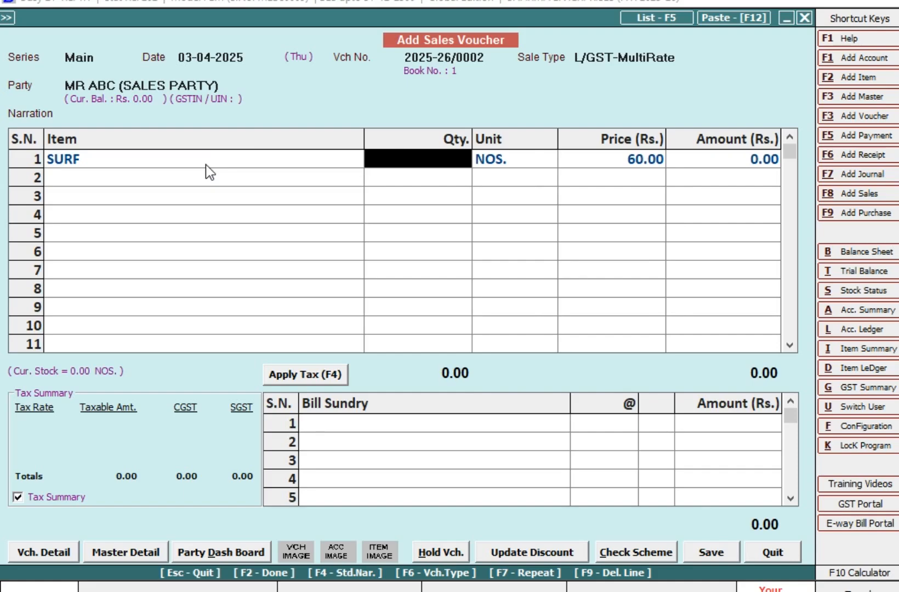
{"action": "key", "text": "Right"}
{"action": "key", "text": "Right"}
{"action": "key", "text": "Right"}
{"action": "key", "text": "Left"}
{"action": "key", "text": "Left"}
{"action": "key", "text": "Left"}
Set the SURF quantity to 10 and accept the filled-in unit and price.
{"action": "type", "text": "10"}
{"action": "key", "text": "Return"}
{"action": "key", "text": "Return"}
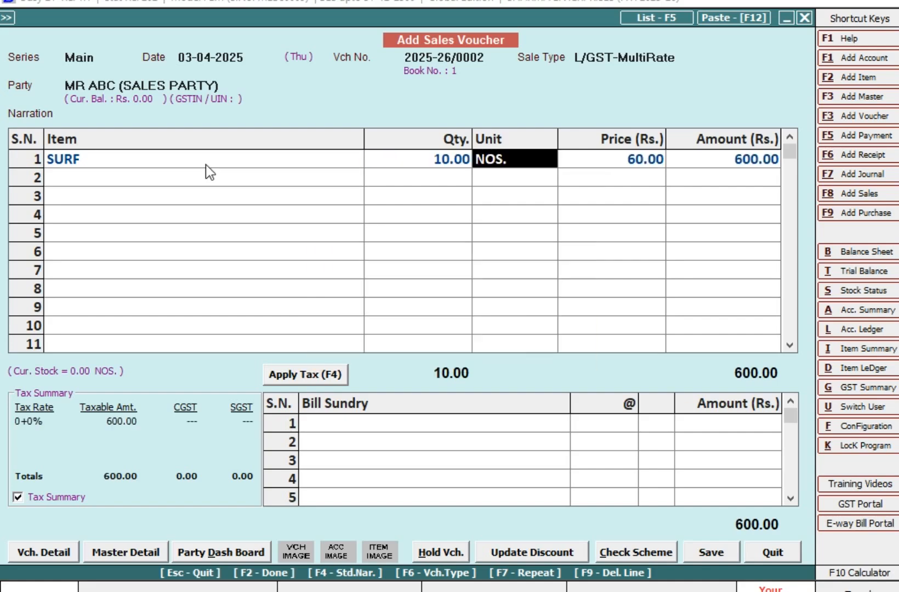
{"action": "key", "text": "Return"}
{"action": "key", "text": "Return"}
{"action": "key", "text": "Return"}
Add the CGST and SGST bill sundries at 9% each to the voucher.
{"action": "type", "text": "cg"}
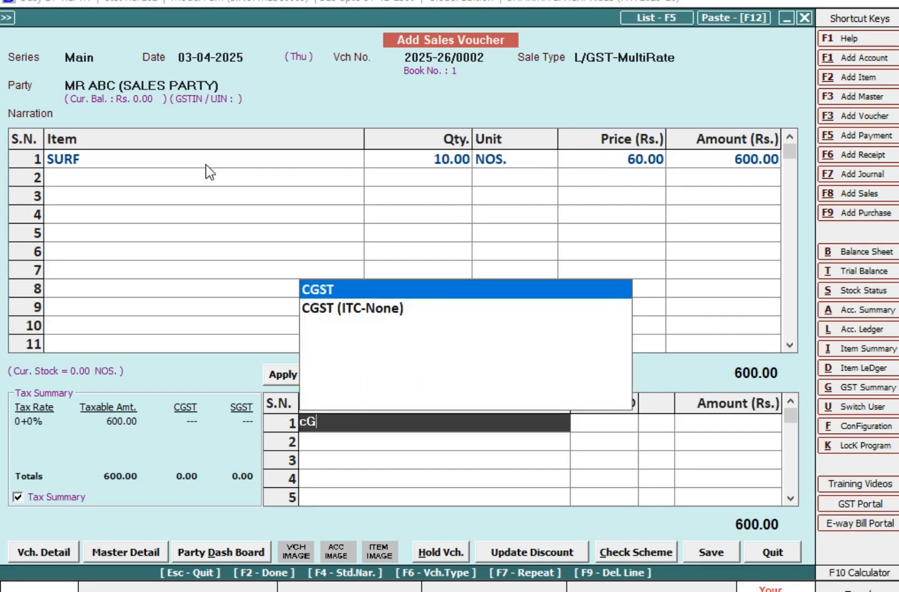
{"action": "key", "text": "Return"}
{"action": "type", "text": "9"}
{"action": "key", "text": "Return"}
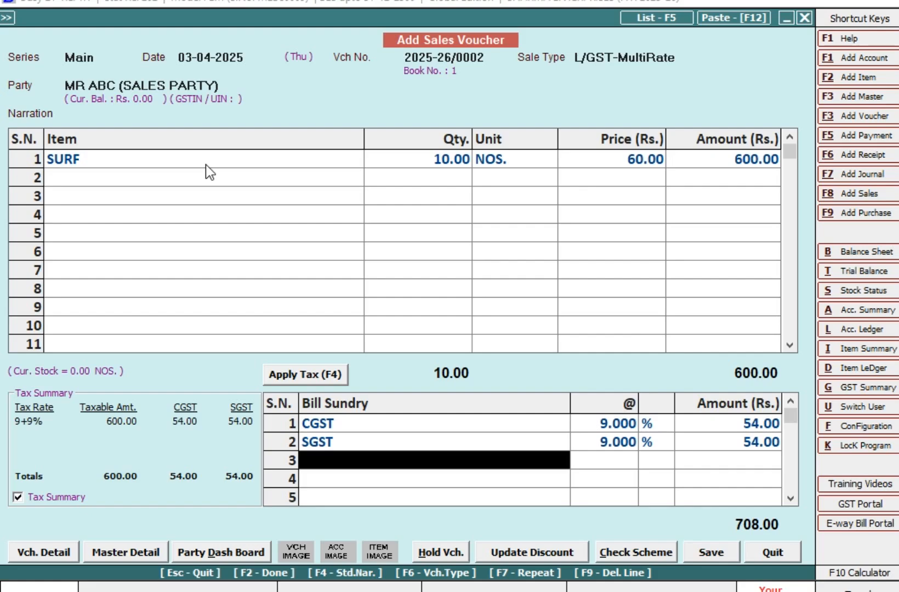
Save the SURF sales voucher, skip printing the invoice and leave voucher entry.
{"action": "key", "text": "F2"}
{"action": "key", "text": "F2"}
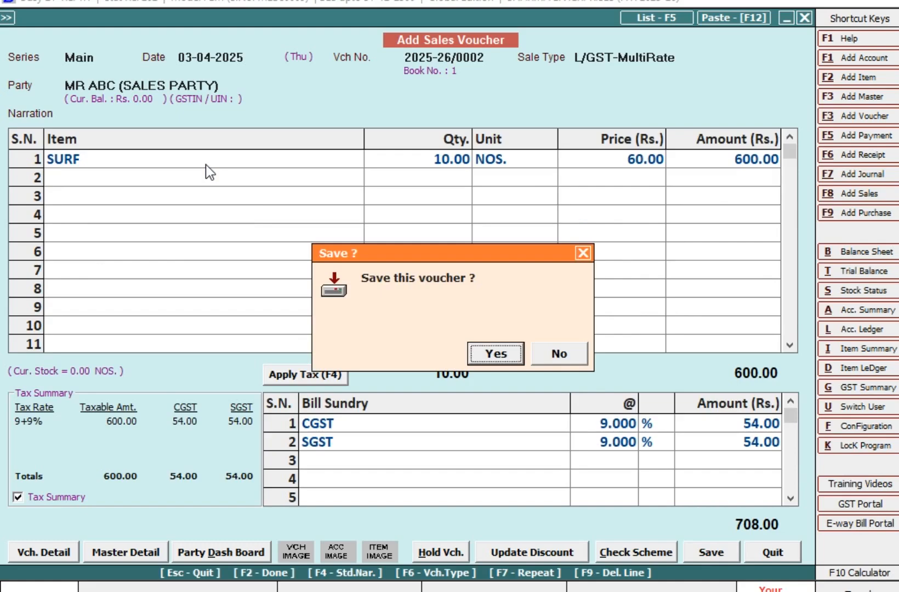
{"action": "key", "text": "Return"}
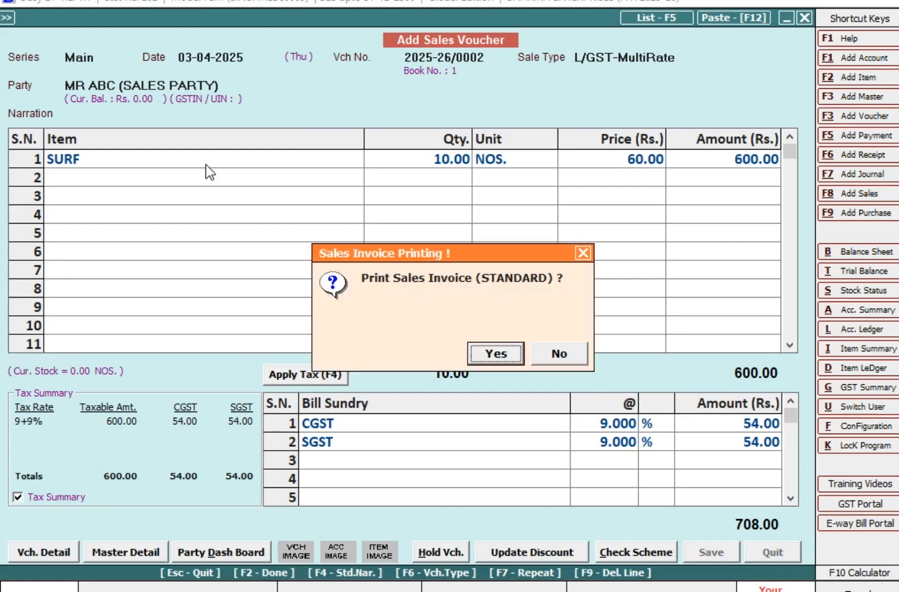
{"action": "key", "text": "Escape"}
{"action": "key", "text": "Escape"}
{"action": "key", "text": "Escape"}
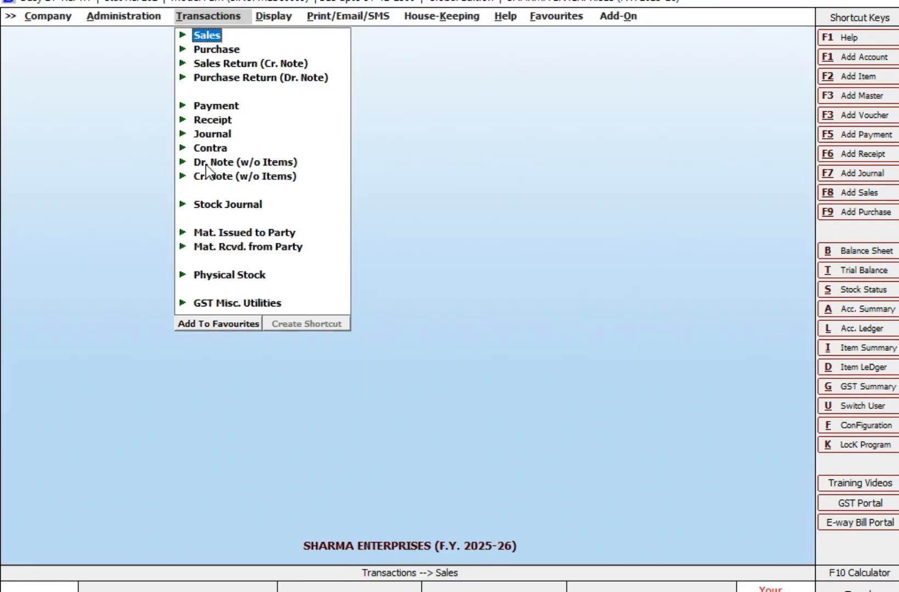
Open the options for the sale-side Multiple Price List for Items from the inventory configuration's voucher pricing modes.
{"action": "key", "text": "Left"}
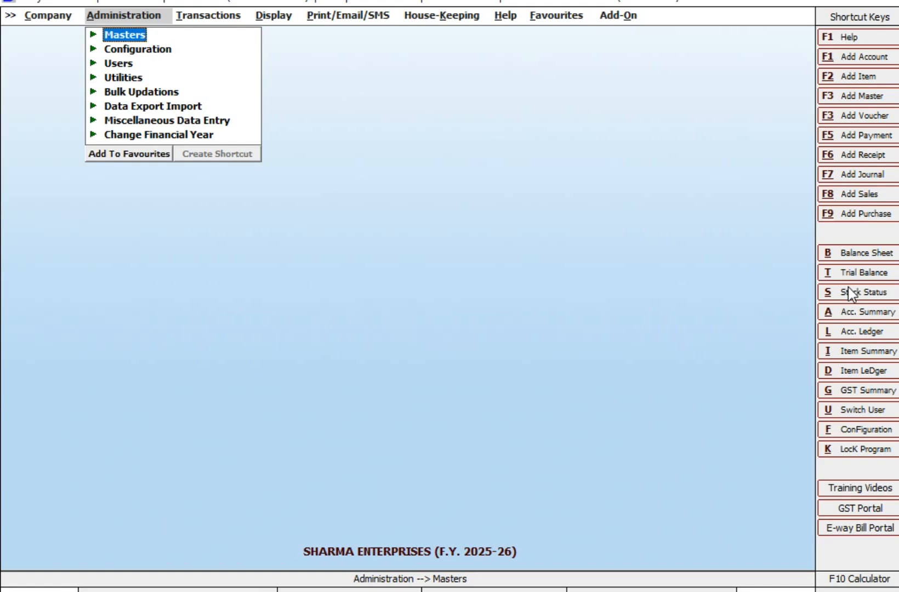
{"action": "key", "text": "Down"}
{"action": "key", "text": "Return"}
{"action": "key", "text": "Return"}
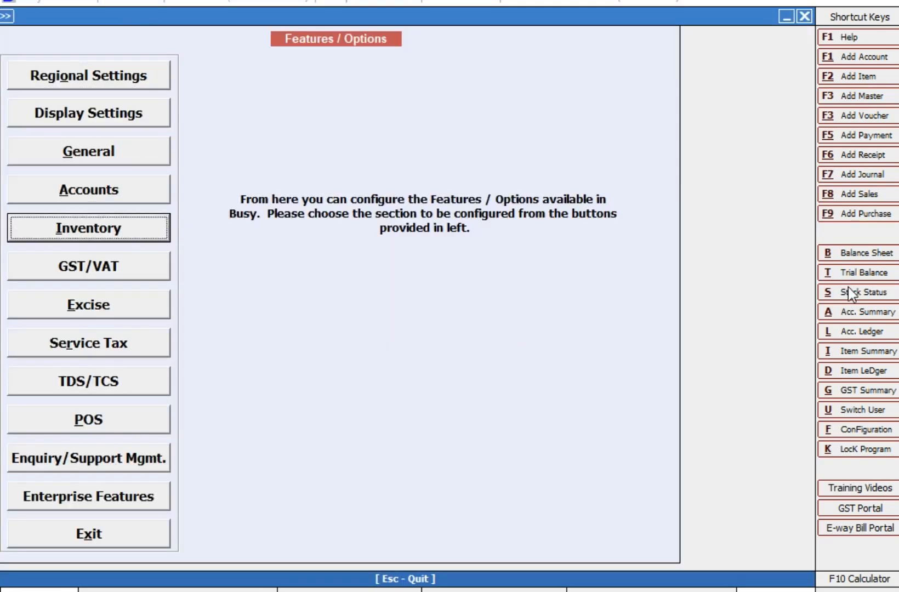
{"action": "key", "text": "Return"}
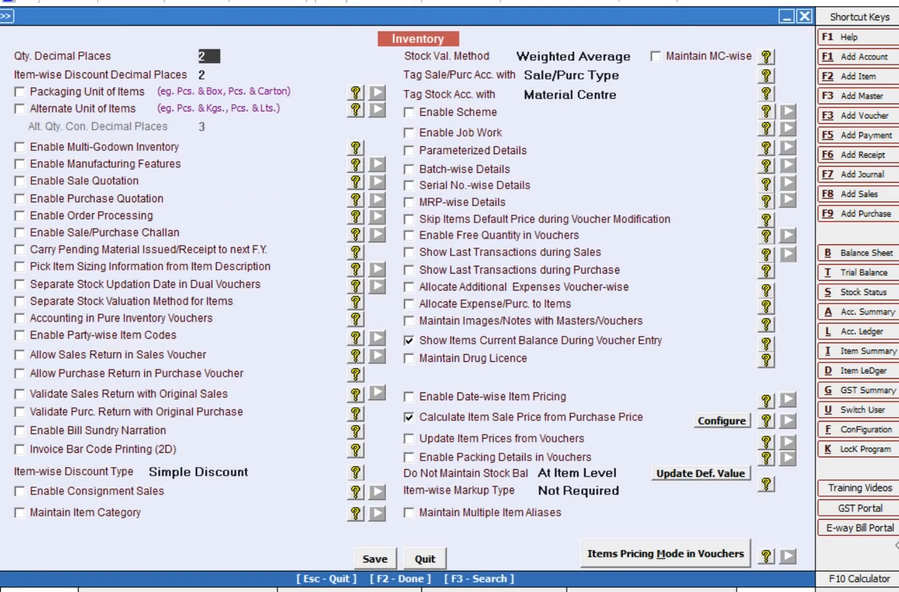
{"action": "left_click", "coordinate": [661, 559]}
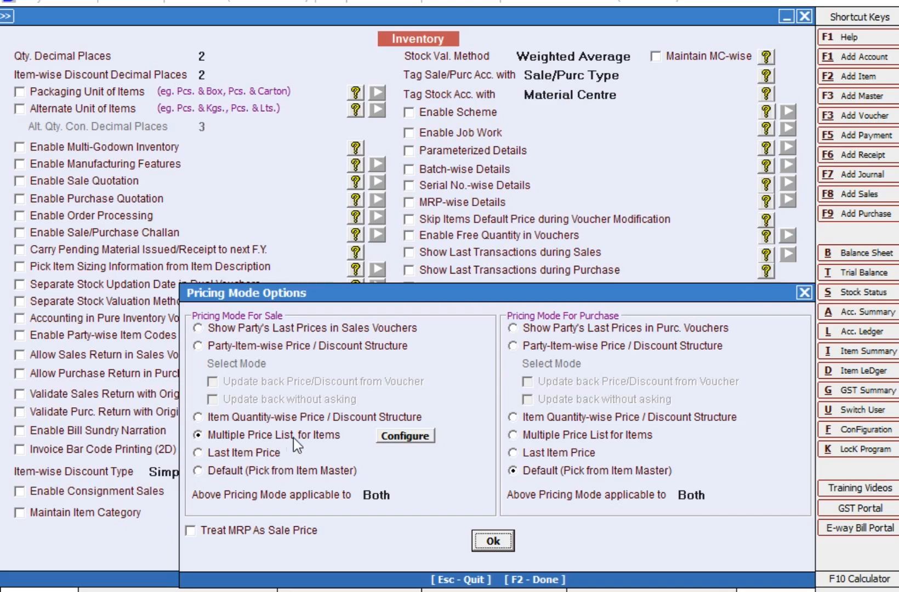
{"action": "left_click", "coordinate": [393, 437]}
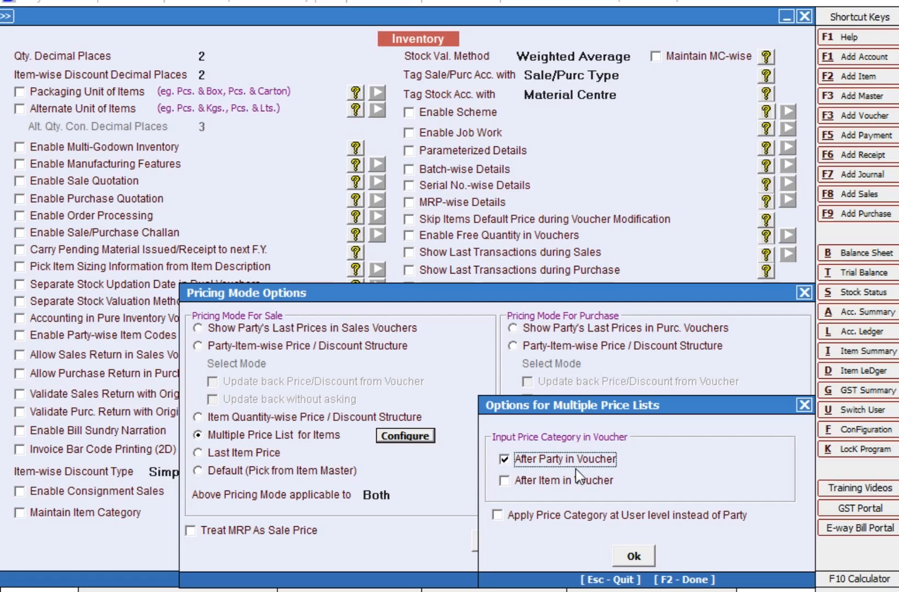
Have the price category input after the item instead of after the party, save the inventory configuration and leave it.
{"action": "left_click", "coordinate": [543, 486]}
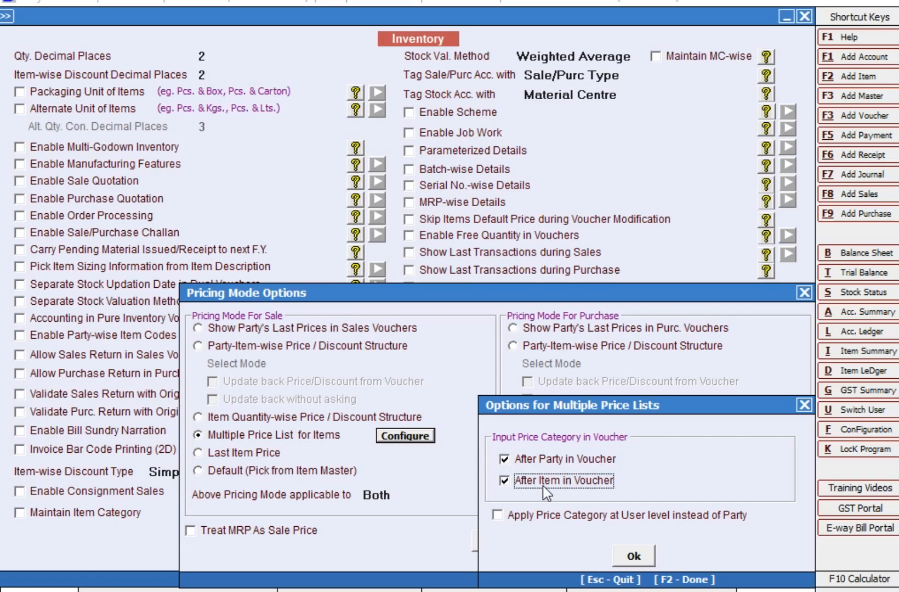
{"action": "left_click", "coordinate": [529, 459]}
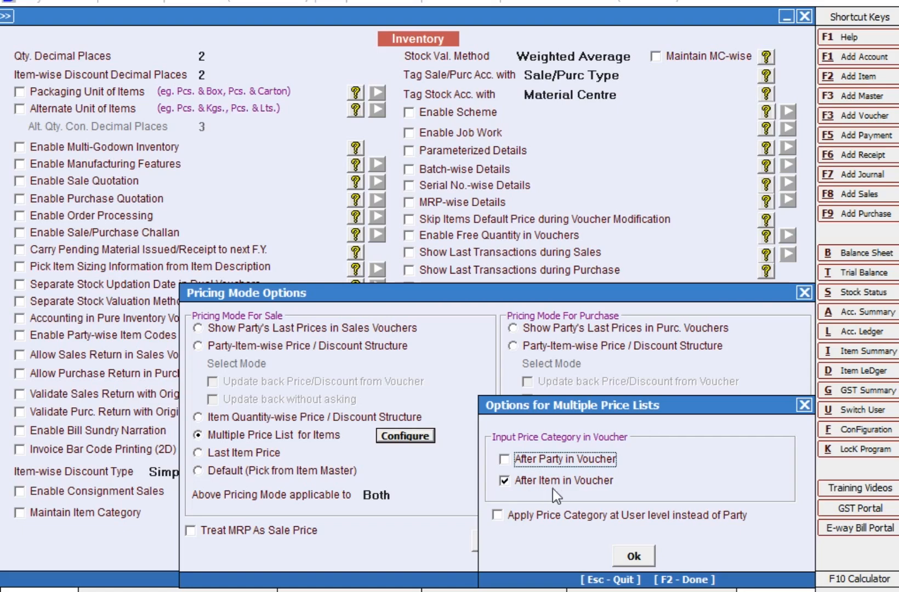
{"action": "left_click", "coordinate": [633, 557]}
{"action": "left_click", "coordinate": [492, 541]}
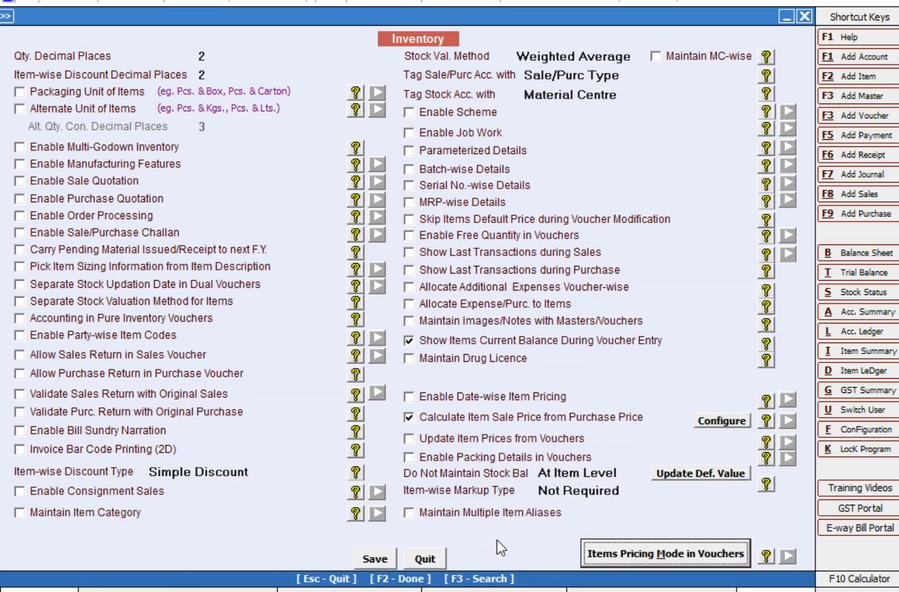
{"action": "left_click", "coordinate": [373, 559]}
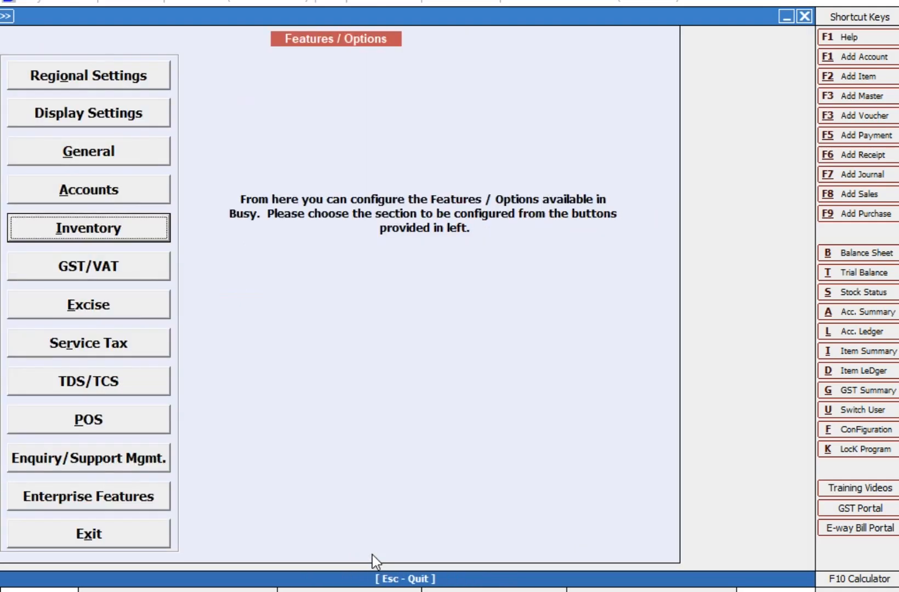
{"action": "key", "text": "Escape"}
{"action": "key", "text": "Escape"}
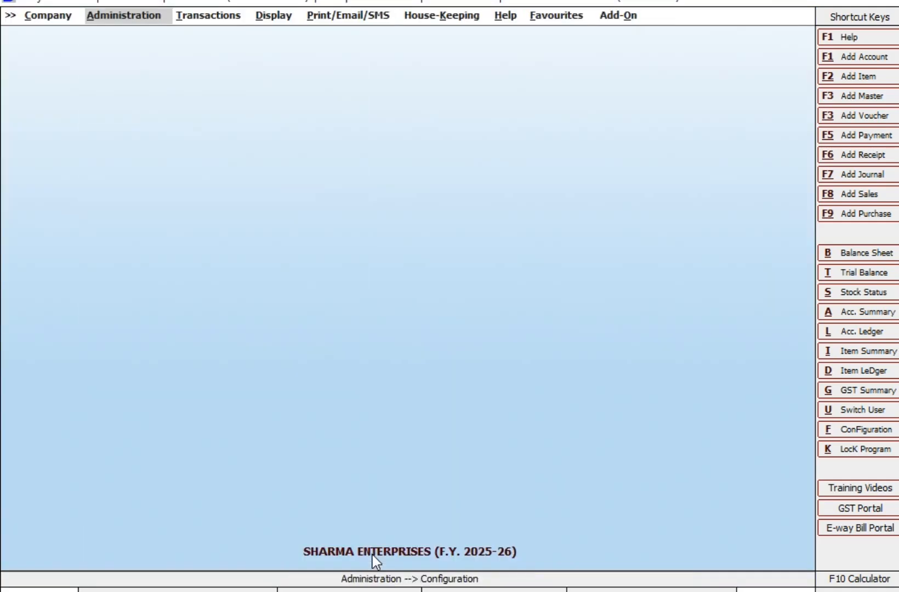
Open a blank item master for adding a new item.
{"action": "key", "text": "Return"}
{"action": "key", "text": "Up"}
{"action": "key", "text": "Return"}
{"action": "key", "text": "Down"}
{"action": "key", "text": "Down"}
{"action": "key", "text": "Down"}
{"action": "key", "text": "Return"}
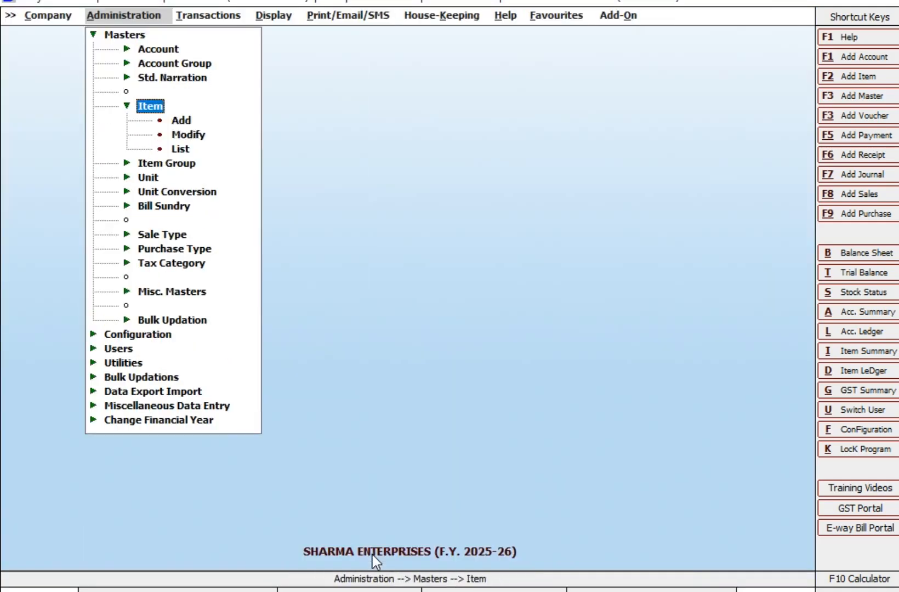
{"action": "key", "text": "Down"}
{"action": "key", "text": "Down"}
{"action": "key", "text": "Up"}
{"action": "key", "text": "Return"}
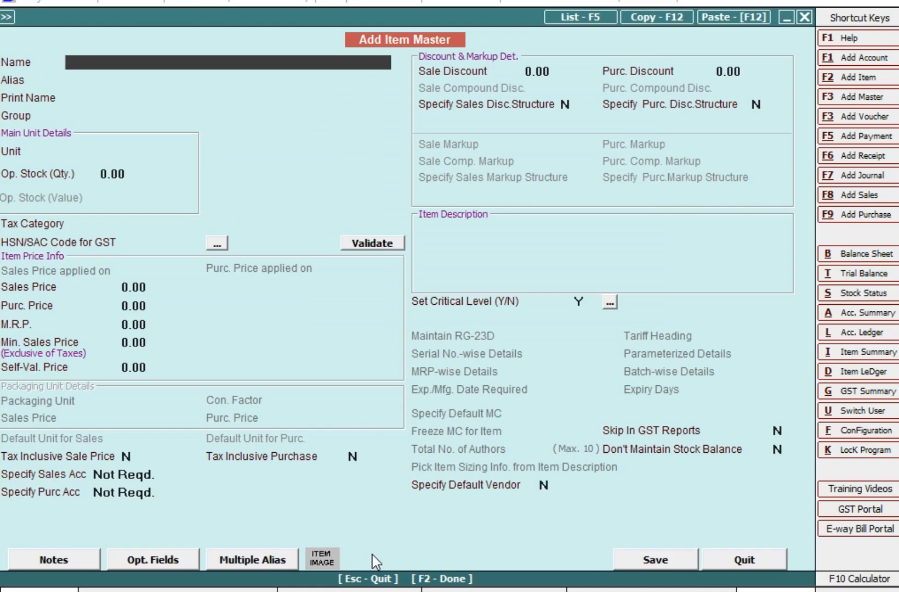
Name the new item Soap, keep the same print name and assign it to the General group.
{"action": "type", "text": "soap"}
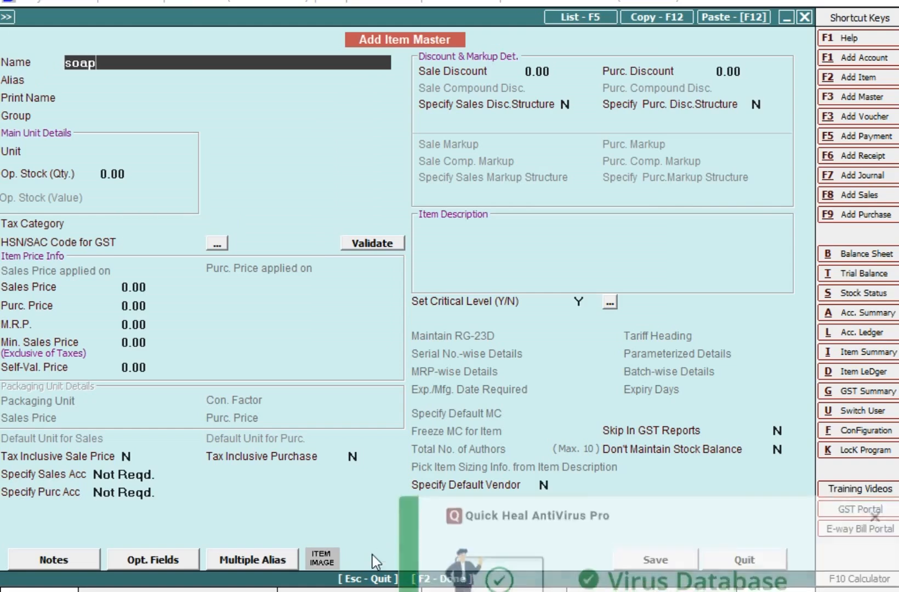
{"action": "key", "text": "Return"}
{"action": "key", "text": "Return"}
{"action": "key", "text": "Return"}
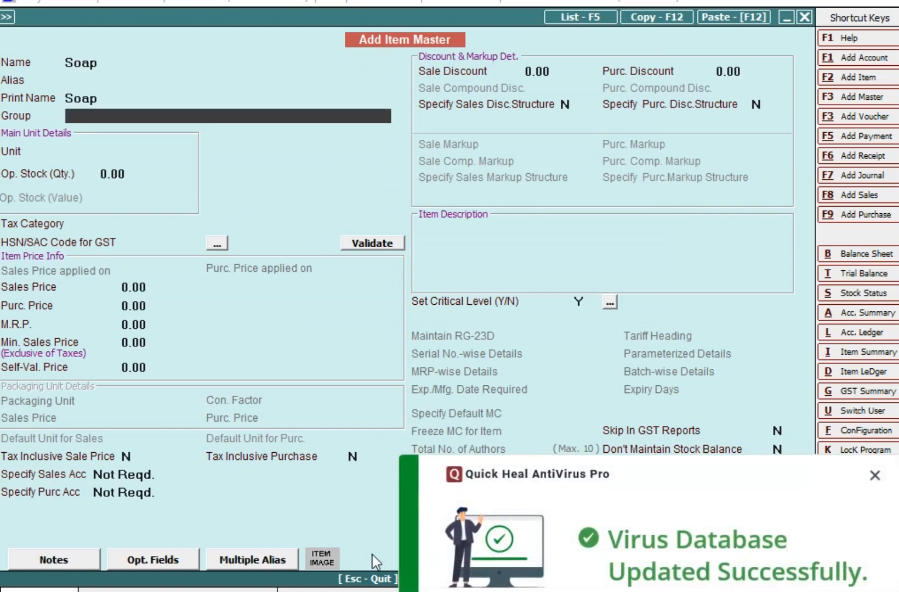
{"action": "type", "text": "g"}
{"action": "key", "text": "Return"}
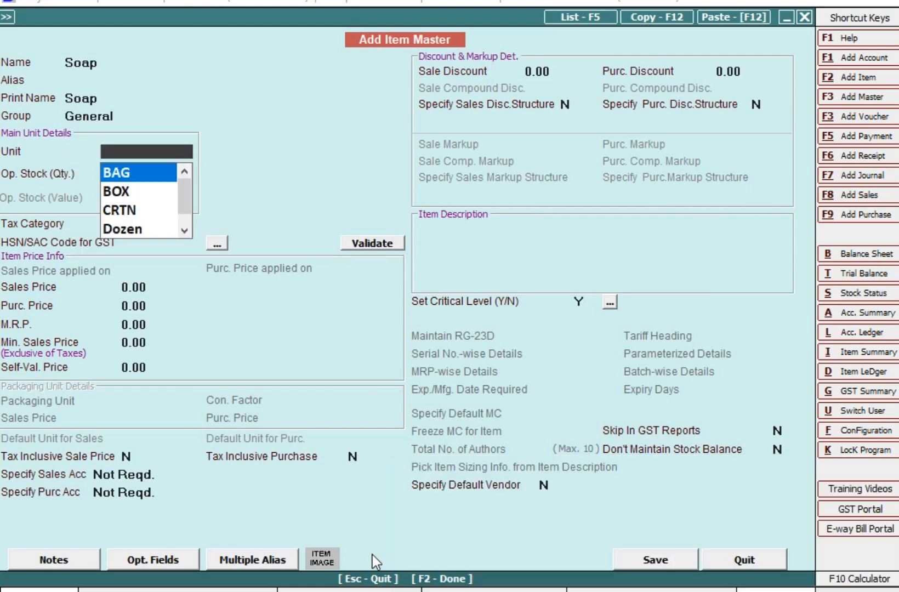
Set Soap's unit to NOS. and its tax category to GST 18%.
{"action": "key", "text": "Down"}
{"action": "type", "text": "n"}
{"action": "key", "text": "Down"}
{"action": "key", "text": "Return"}
{"action": "key", "text": "Return"}
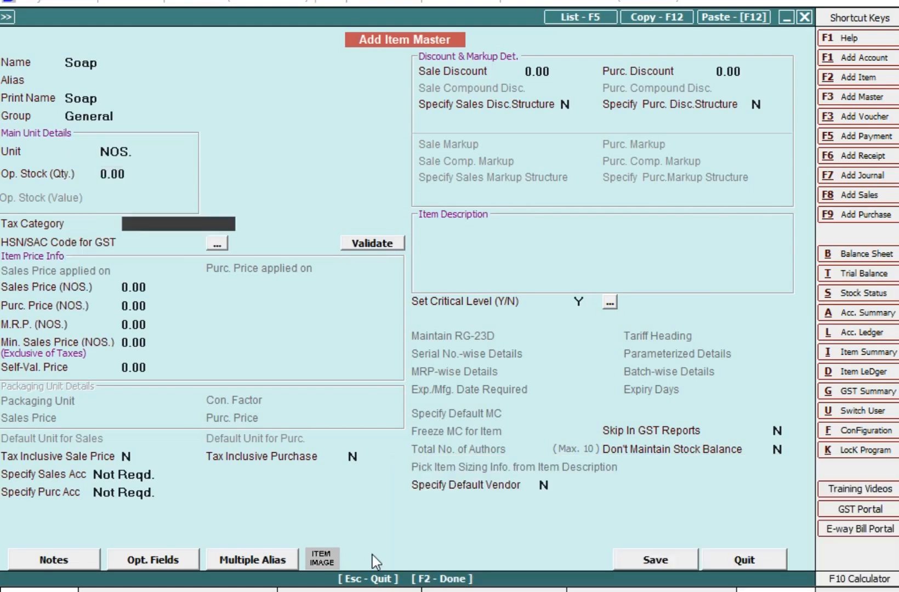
{"action": "type", "text": "1"}
{"action": "key", "text": "Down"}
{"action": "key", "text": "Return"}
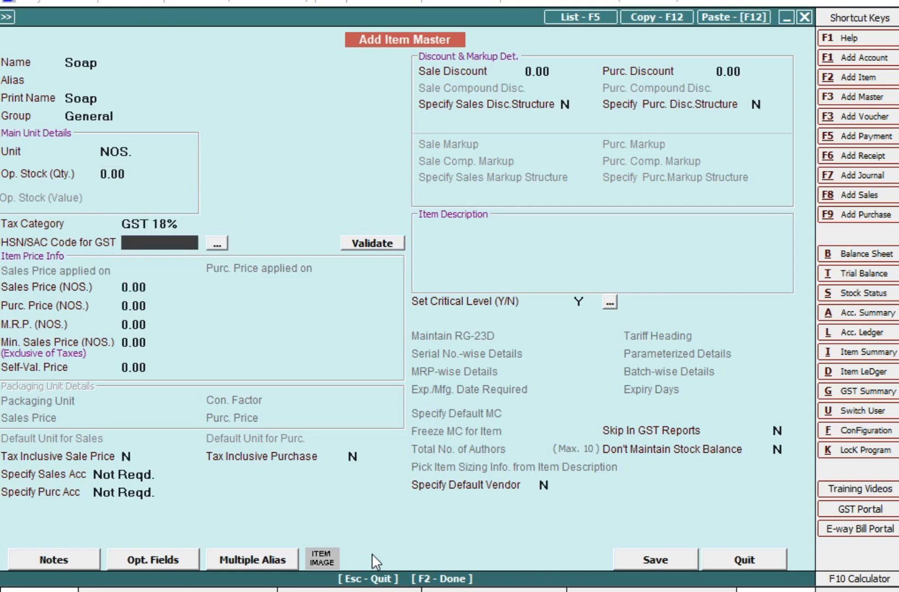
Continue without an HSN/SAC code and set Soap's category R sales price to 40 in the sales price levels.
{"action": "key", "text": "Return"}
{"action": "key", "text": "Left"}
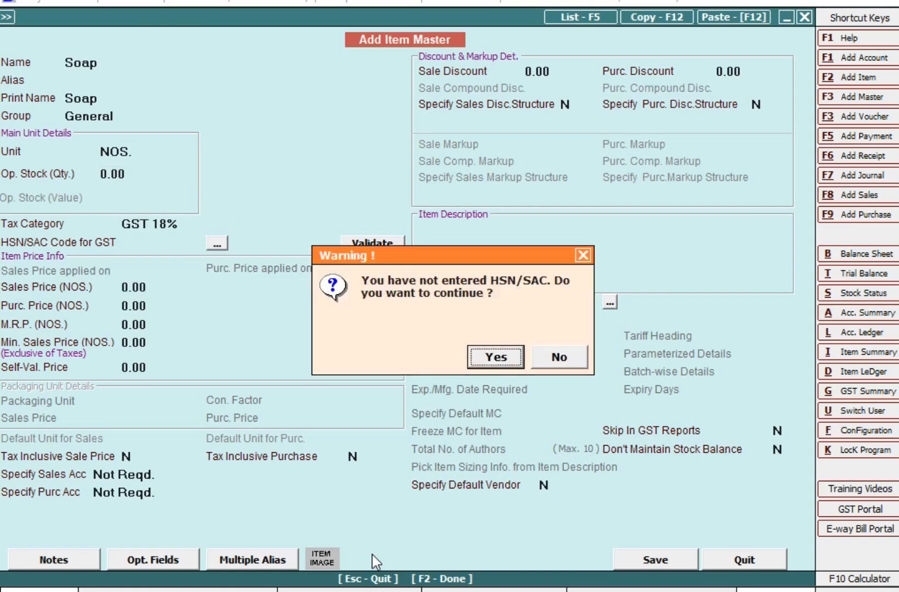
{"action": "key", "text": "Return"}
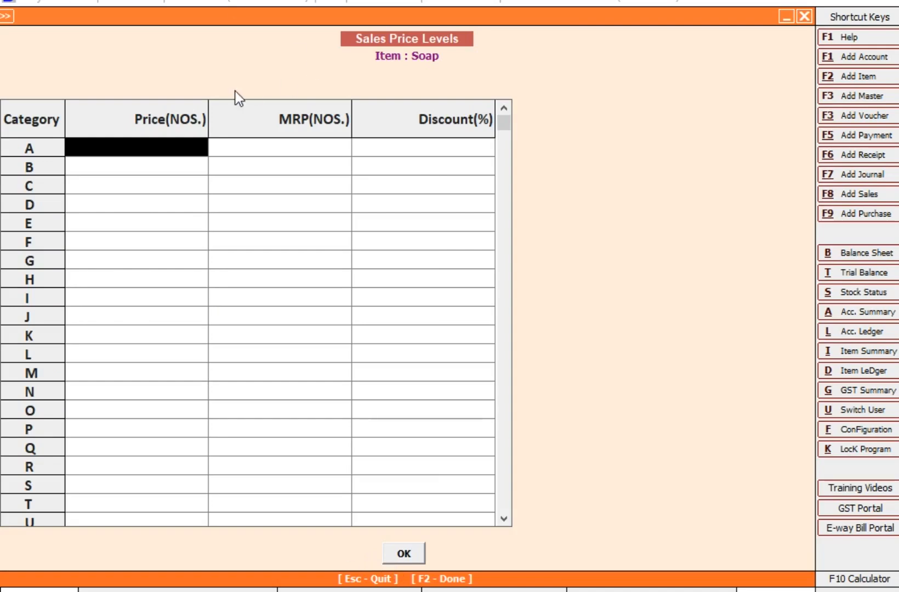
{"action": "key", "text": "Down"}
{"action": "key", "text": "Down"}
{"action": "key", "text": "Down"}
{"action": "key", "text": "Down"}
{"action": "key", "text": "Down"}
{"action": "key", "text": "Down"}
{"action": "key", "text": "Down"}
{"action": "key", "text": "Down"}
{"action": "key", "text": "Down"}
{"action": "key", "text": "Down"}
{"action": "key", "text": "Down"}
{"action": "key", "text": "Down"}
{"action": "key", "text": "Down"}
{"action": "key", "text": "Down"}
{"action": "key", "text": "Down"}
{"action": "key", "text": "Down"}
{"action": "key", "text": "Down"}
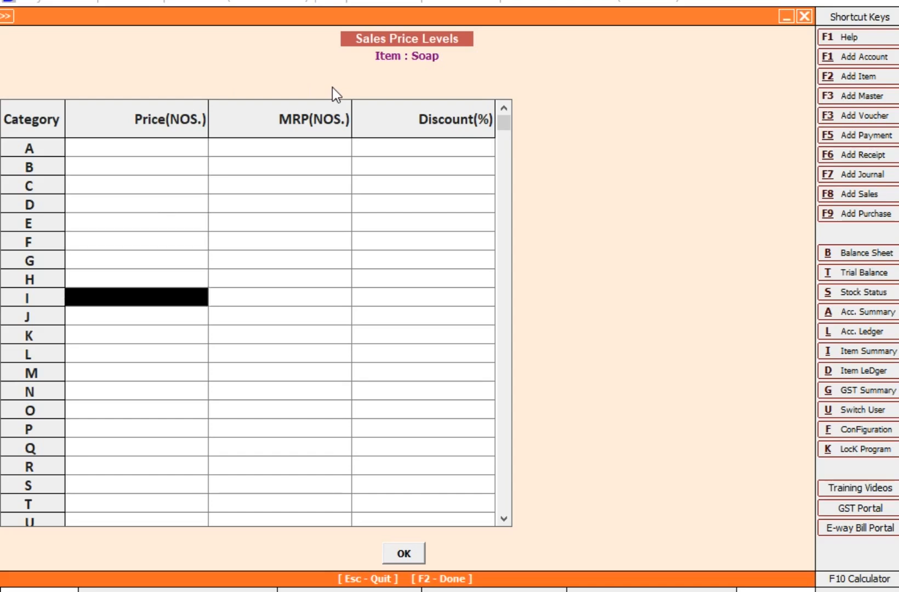
{"action": "type", "text": "40"}
{"action": "key", "text": "Return"}
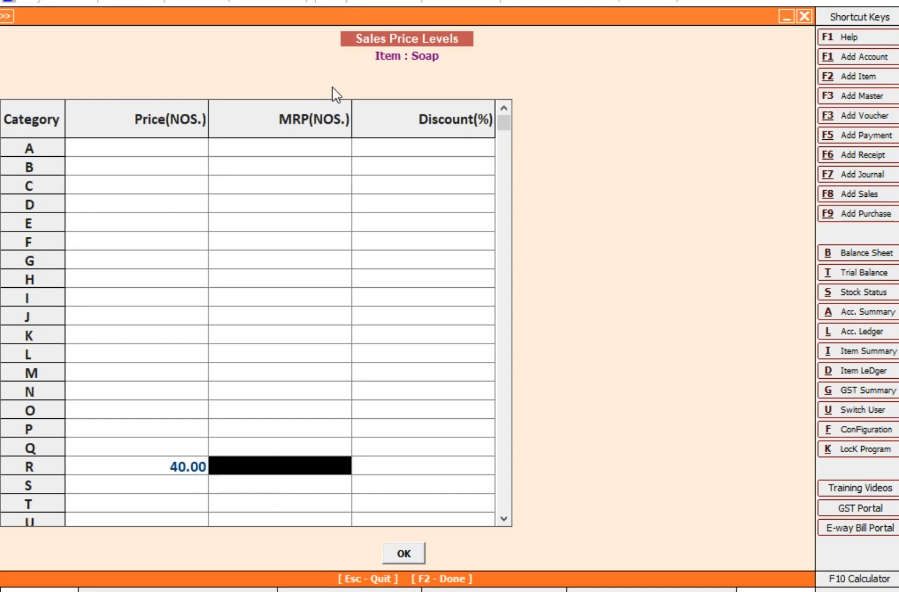
Set Soap's category W sales price to 35, accept the price levels and save the item.
{"action": "left_click", "coordinate": [508, 522]}
{"action": "left_click", "coordinate": [506, 522]}
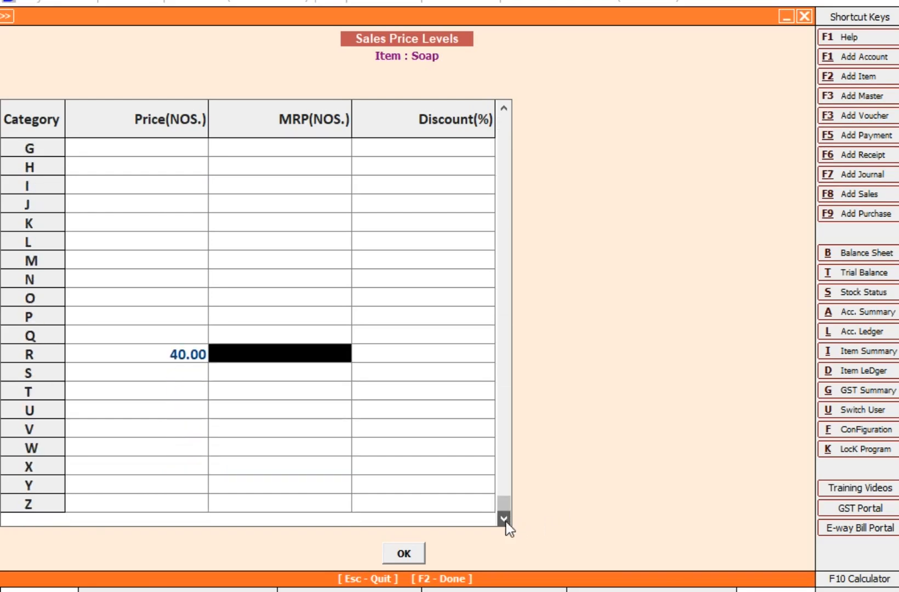
{"action": "left_click", "coordinate": [163, 447]}
{"action": "type", "text": "35"}
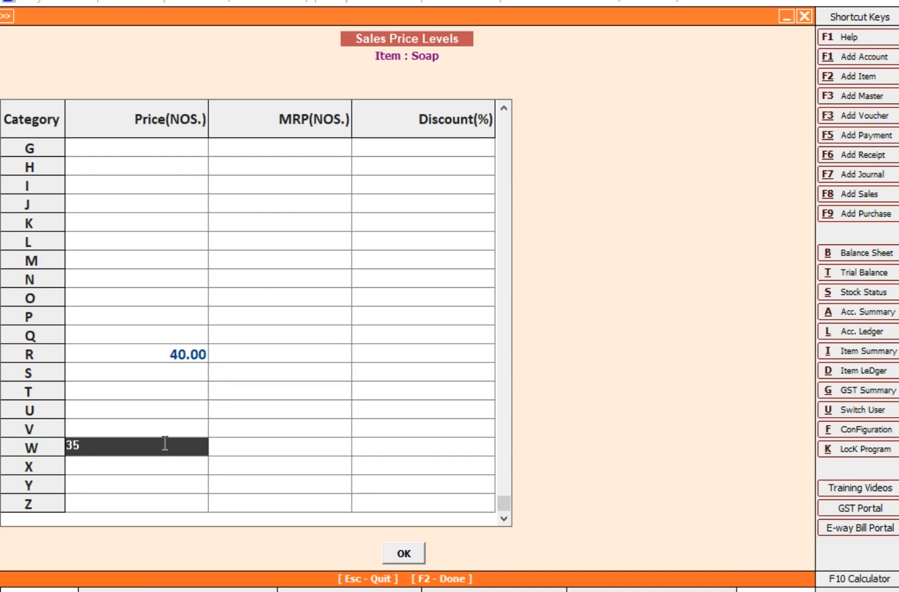
{"action": "left_click", "coordinate": [402, 553]}
{"action": "left_click", "coordinate": [480, 361]}
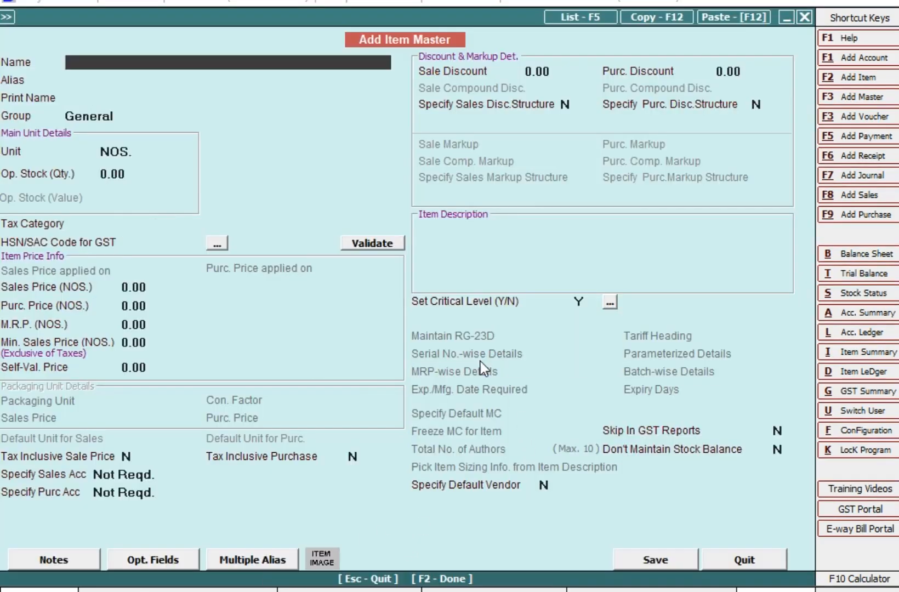
Leave the item master and start a sales voucher dated 04-04-2025 for sales party B, with no narration.
{"action": "key", "text": "Escape"}
{"action": "key", "text": "F8"}
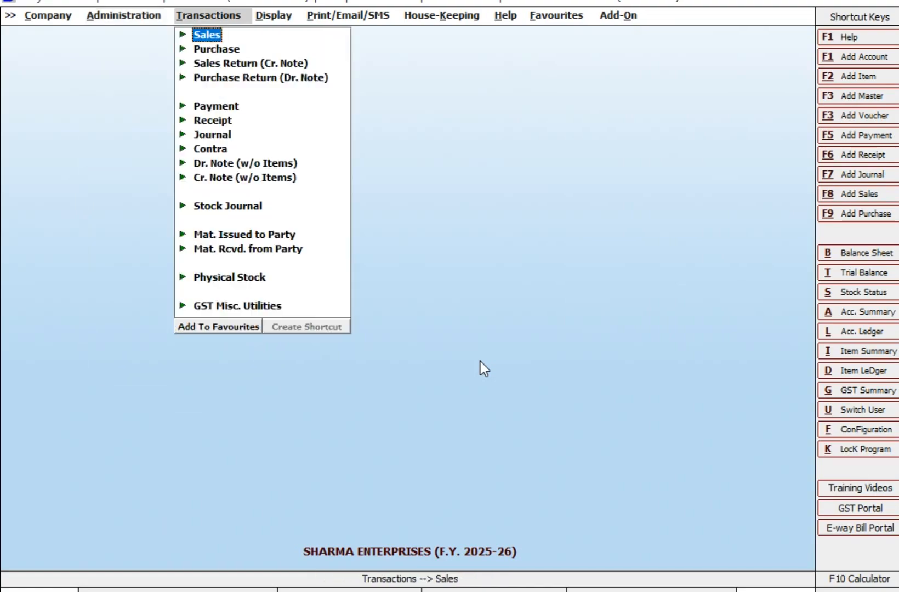
{"action": "type", "text": "4-4"}
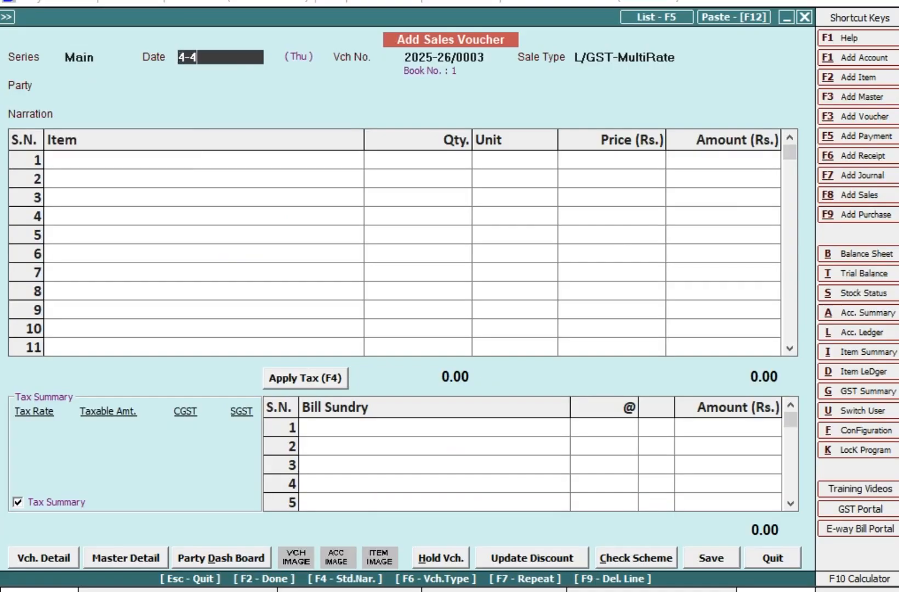
{"action": "key", "text": "Return"}
{"action": "key", "text": "Return"}
{"action": "type", "text": "mr"}
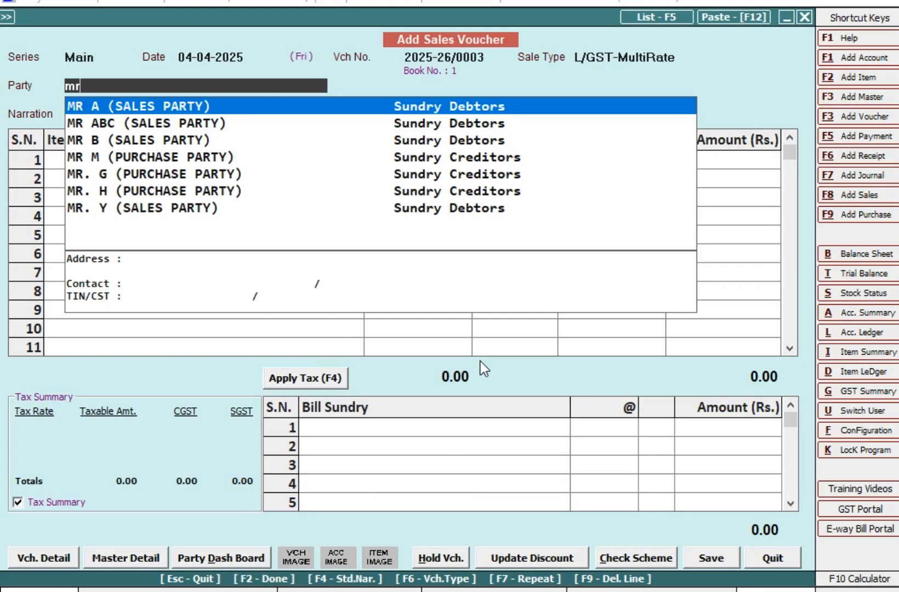
{"action": "key", "text": "Down"}
{"action": "key", "text": "Down"}
{"action": "key", "text": "Return"}
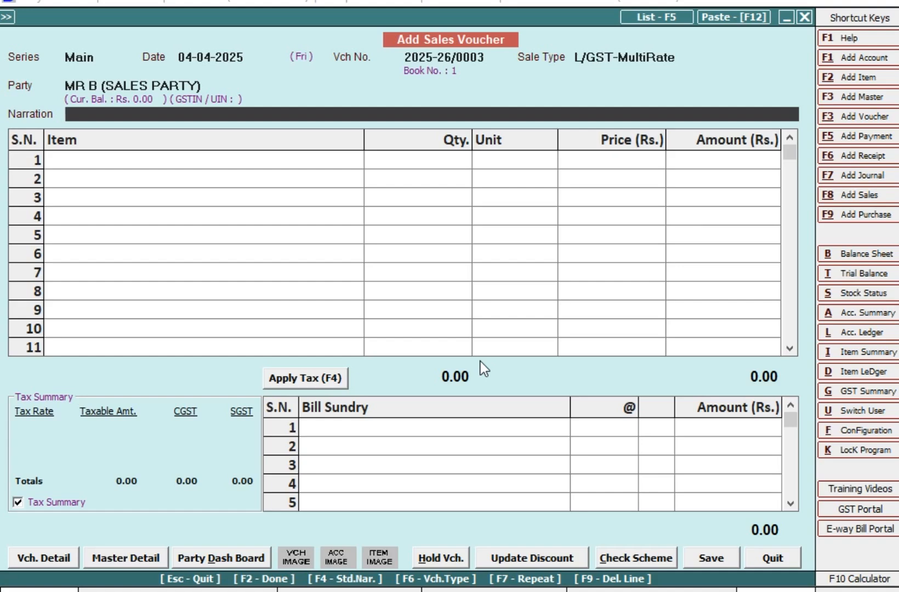
{"action": "key", "text": "Return"}
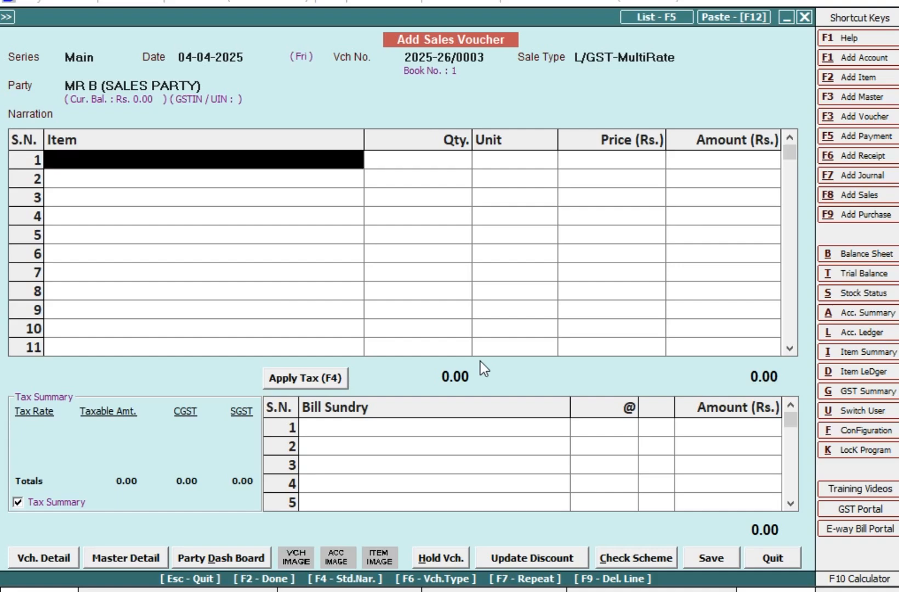
Enter Soap as the first voucher item with price category R.
{"action": "type", "text": "so"}
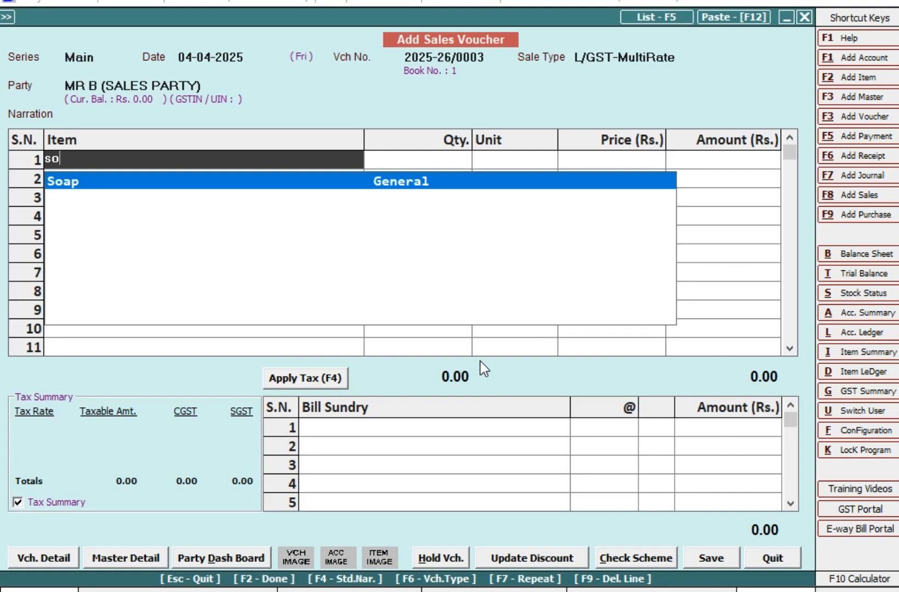
{"action": "key", "text": "Return"}
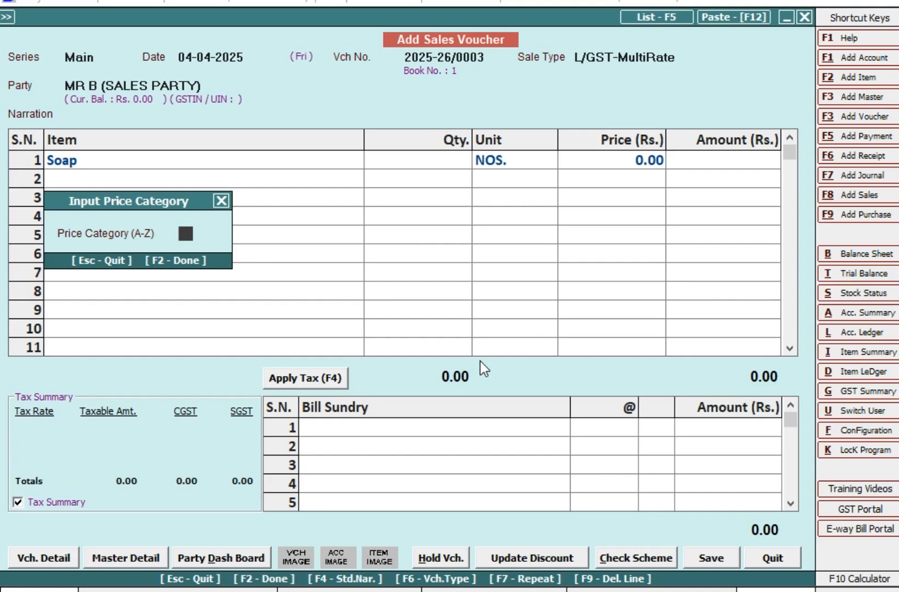
{"action": "type", "text": "r"}
{"action": "key", "text": "Return"}
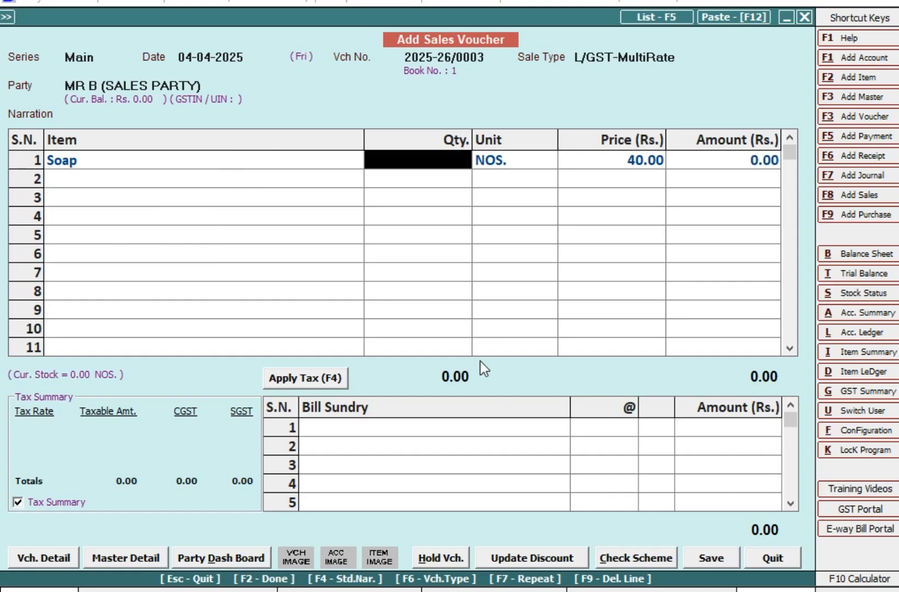
Set the Soap quantity to 10 and accept the filled-in unit, price and amount.
{"action": "type", "text": "10"}
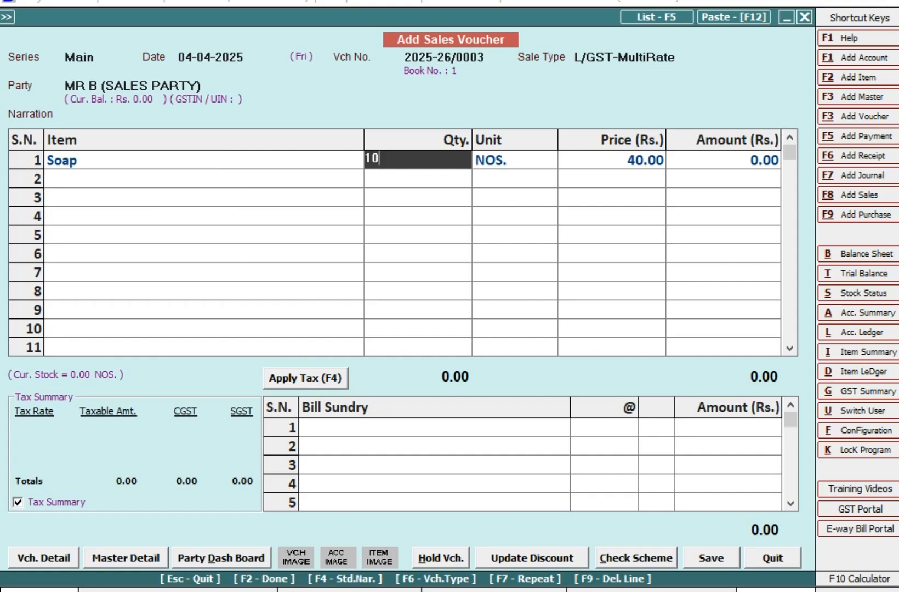
{"action": "key", "text": "Return"}
{"action": "key", "text": "Return"}
{"action": "key", "text": "Return"}
{"action": "key", "text": "Return"}
{"action": "key", "text": "Return"}
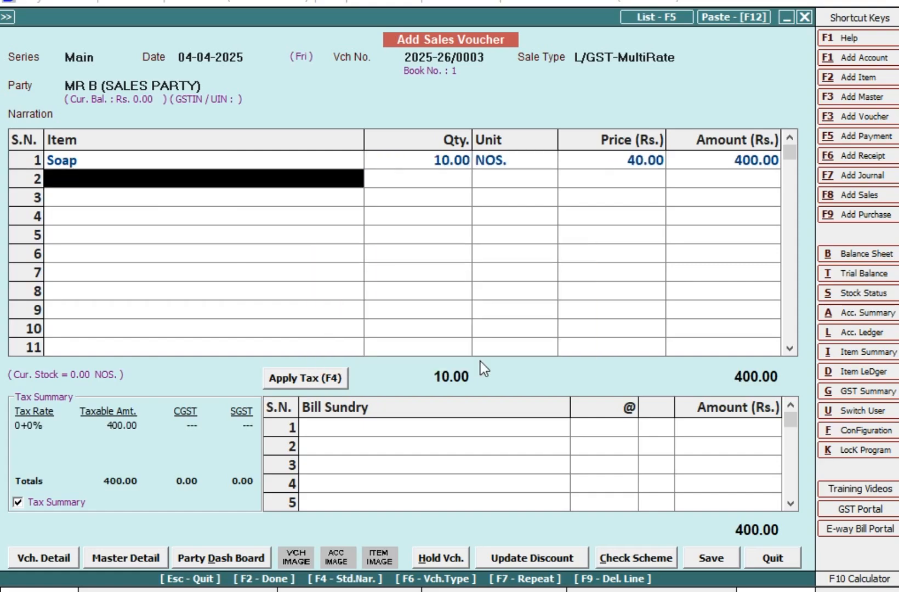
Add SURF as the second voucher item with price category W and quantity 10, allowing negative stock and accepting the filled-in price.
{"action": "type", "text": "su"}
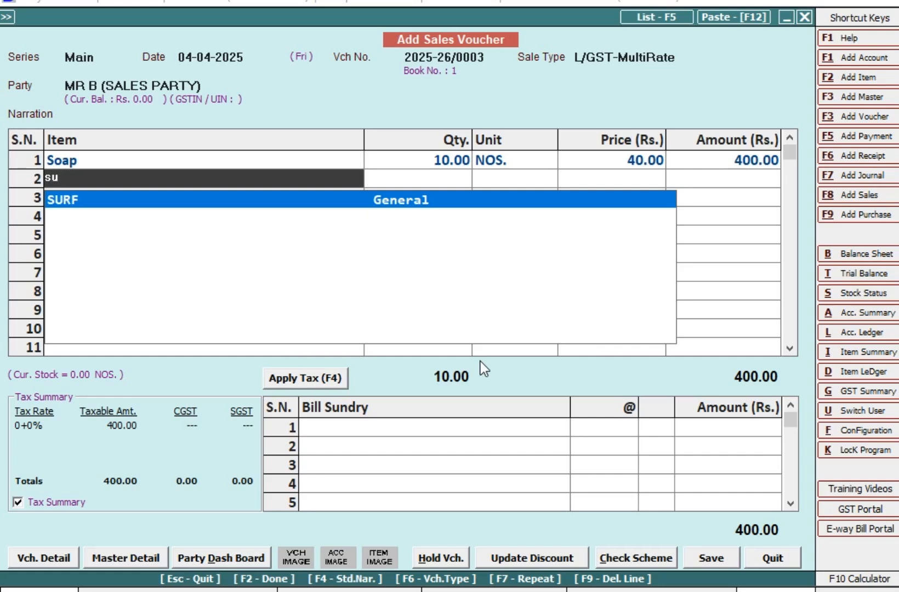
{"action": "key", "text": "Return"}
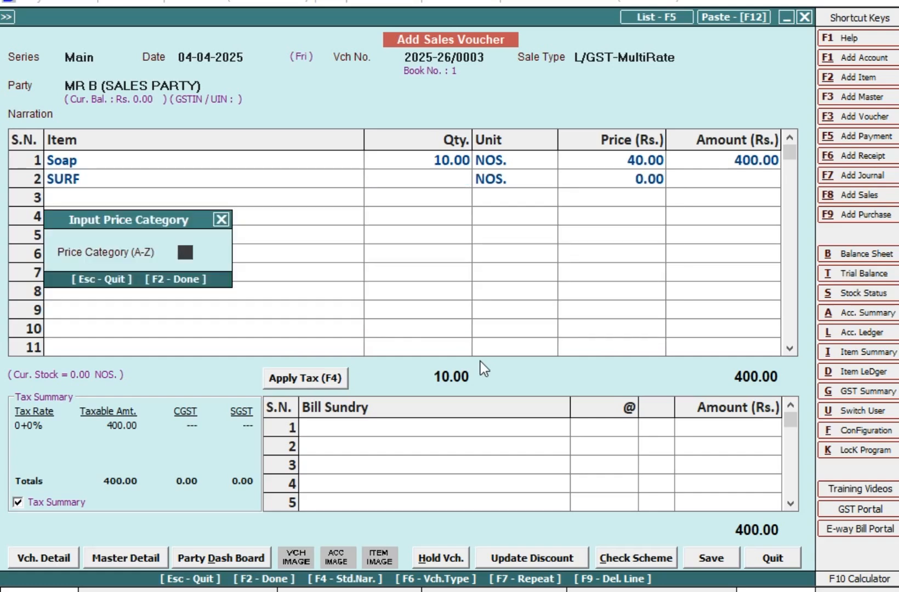
{"action": "type", "text": "W"}
{"action": "key", "text": "Return"}
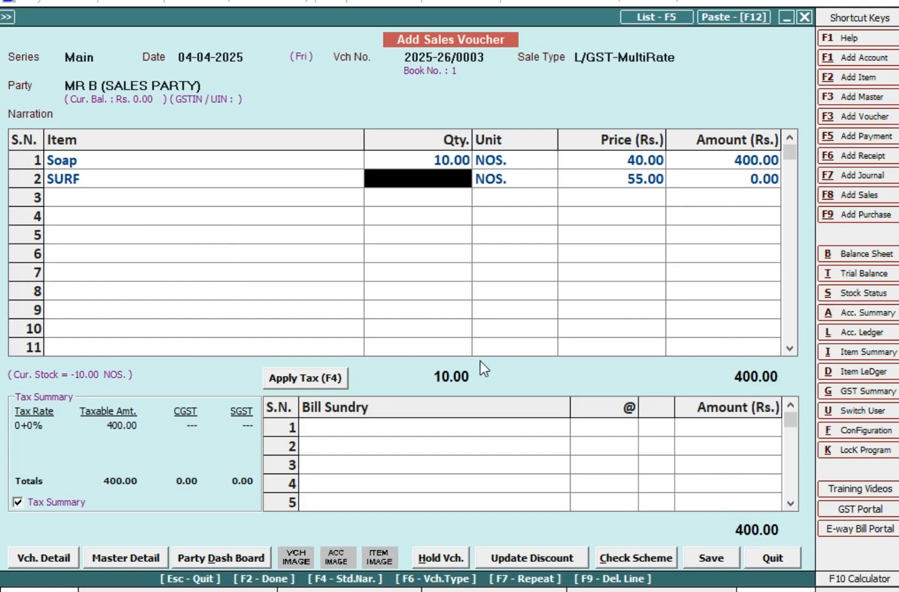
{"action": "type", "text": "10"}
{"action": "key", "text": "Return"}
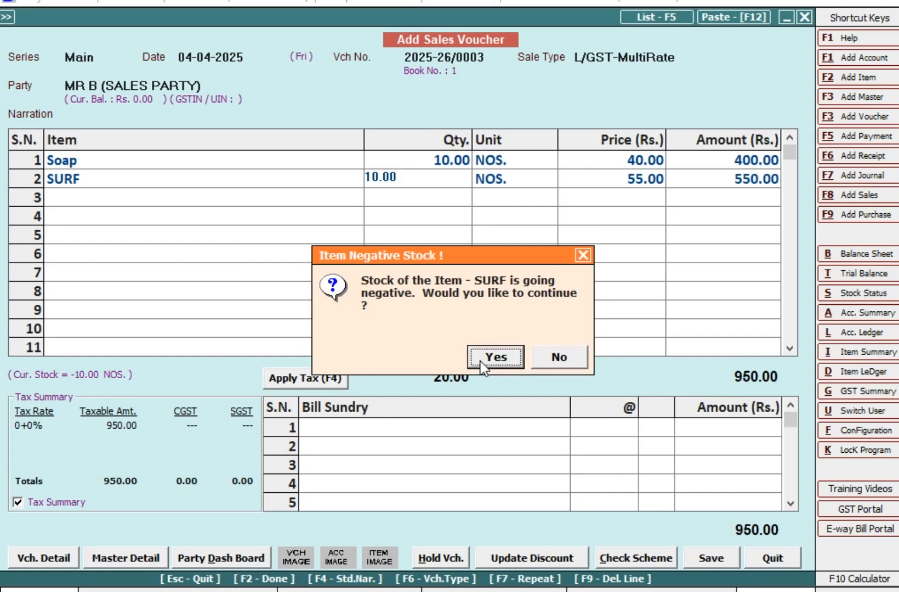
{"action": "key", "text": "Return"}
{"action": "key", "text": "Return"}
{"action": "key", "text": "Return"}
Finish the item list and add CGST and SGST bill sundries at 9% each.
{"action": "key", "text": "Return"}
{"action": "type", "text": "cg"}
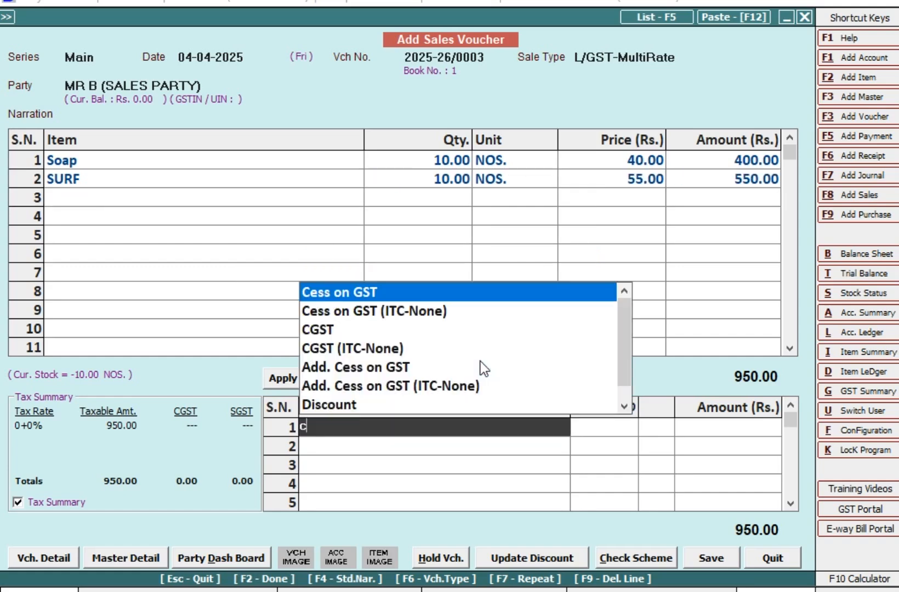
{"action": "key", "text": "Return"}
{"action": "type", "text": "9"}
{"action": "key", "text": "Return"}
{"action": "key", "text": "Return"}
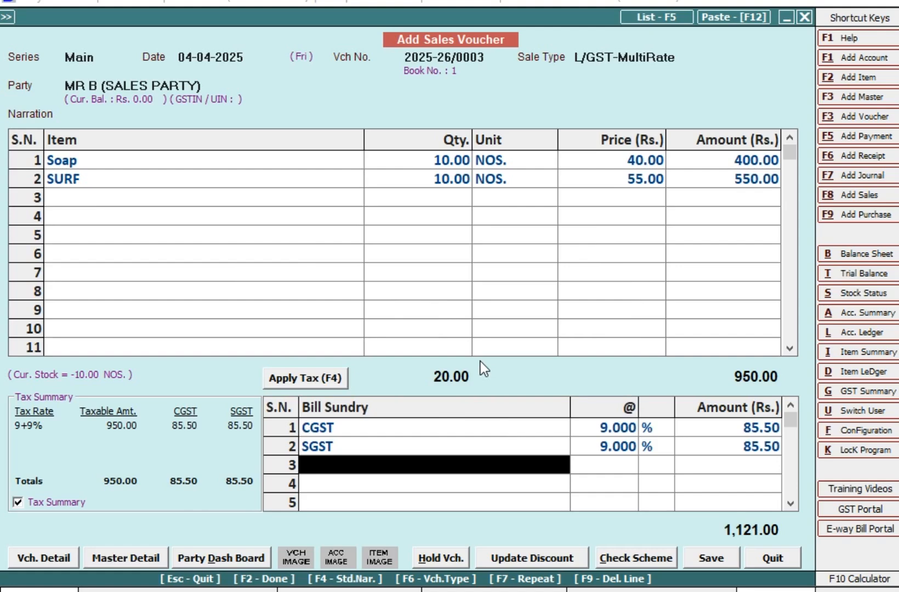
Save the sales voucher without printing the invoice and leave voucher entry.
{"action": "key", "text": "Return"}
{"action": "key", "text": "Return"}
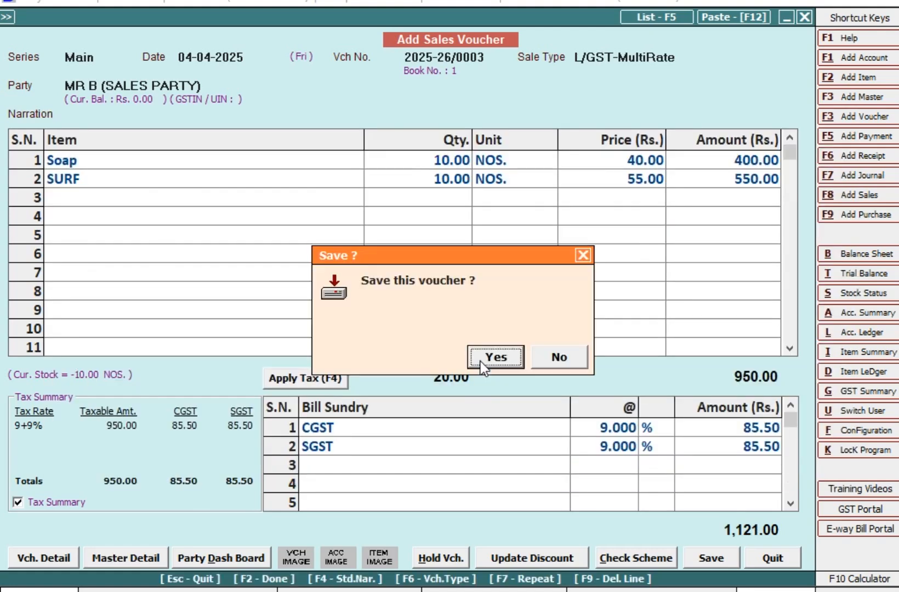
{"action": "key", "text": "Return"}
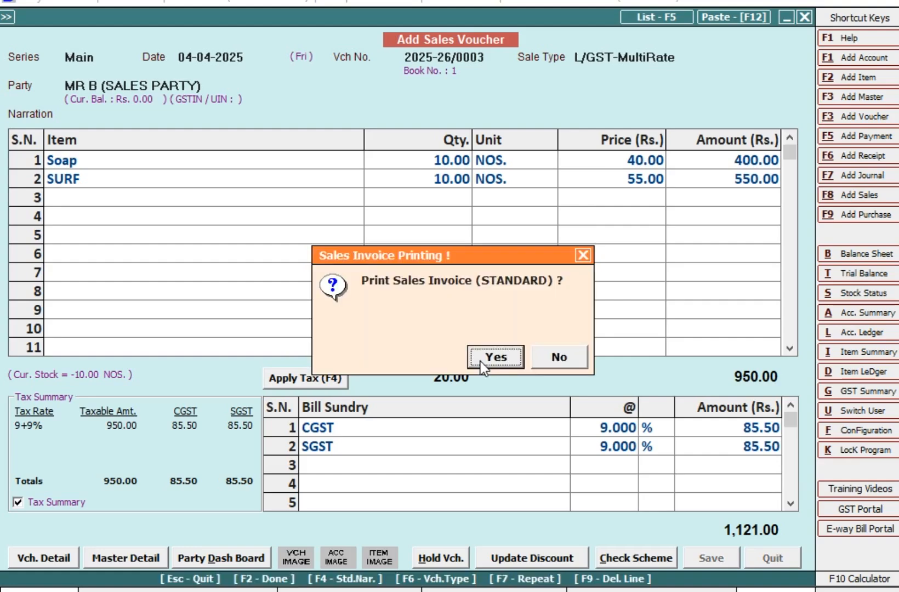
{"action": "key", "text": "Escape"}
{"action": "key", "text": "Escape"}
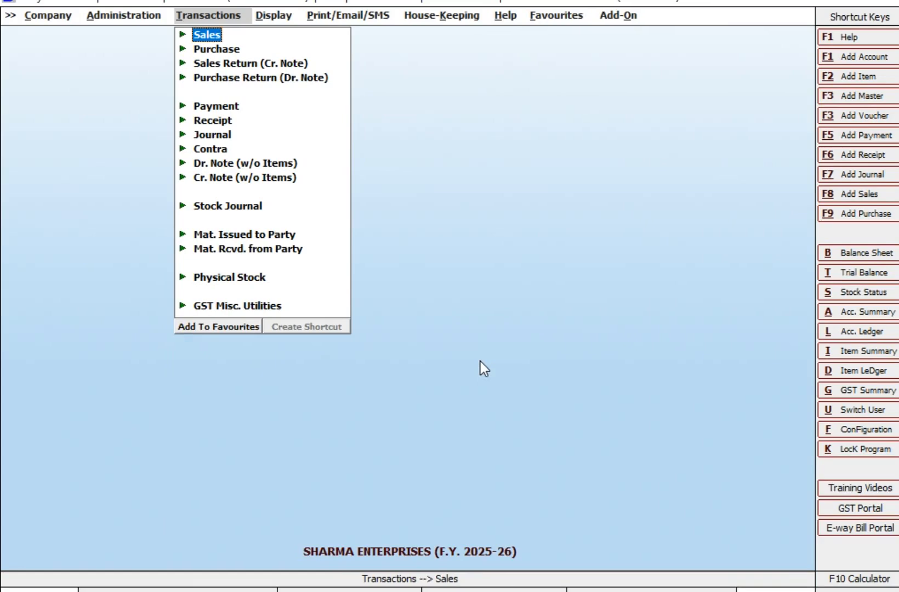
Open the Inventory section of the Features / Options configuration.
{"action": "key", "text": "Left"}
{"action": "key", "text": "Down"}
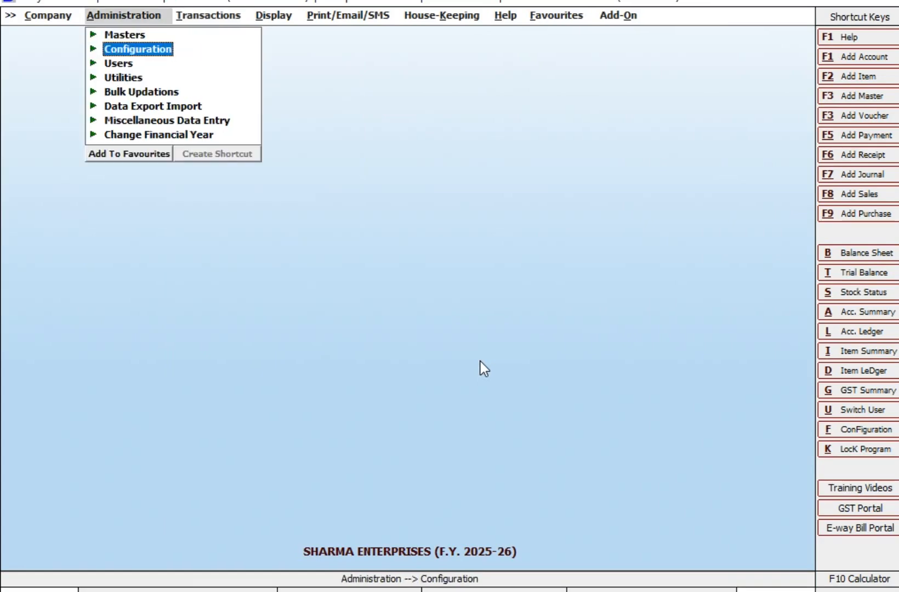
{"action": "key", "text": "Return"}
{"action": "key", "text": "Return"}
{"action": "key", "text": "Down"}
{"action": "key", "text": "Down"}
{"action": "key", "text": "Down"}
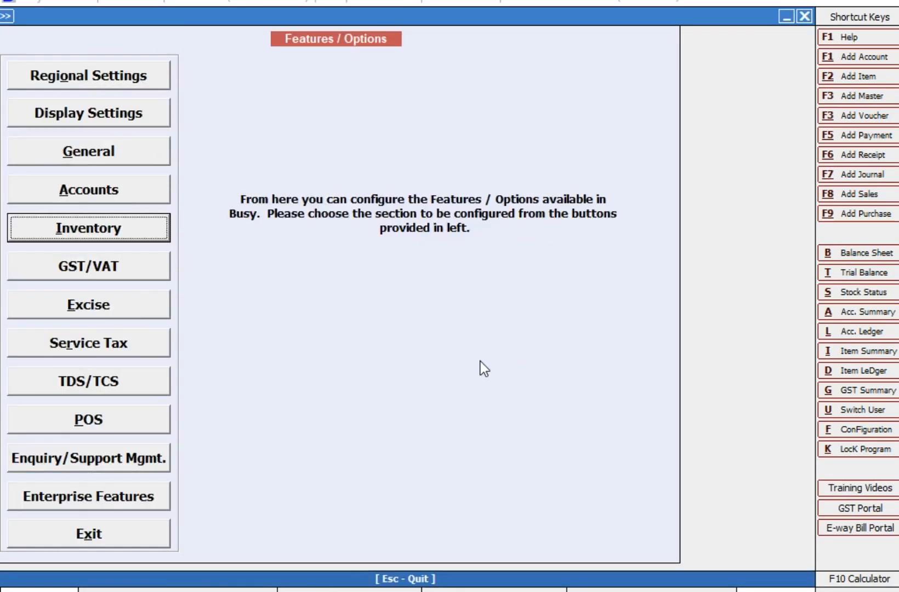
{"action": "key", "text": "Return"}
Set the sale pricing mode to Item Quantity-wise Price / Discount Structure, save the inventory options and leave the configuration.
{"action": "left_click", "coordinate": [675, 553]}
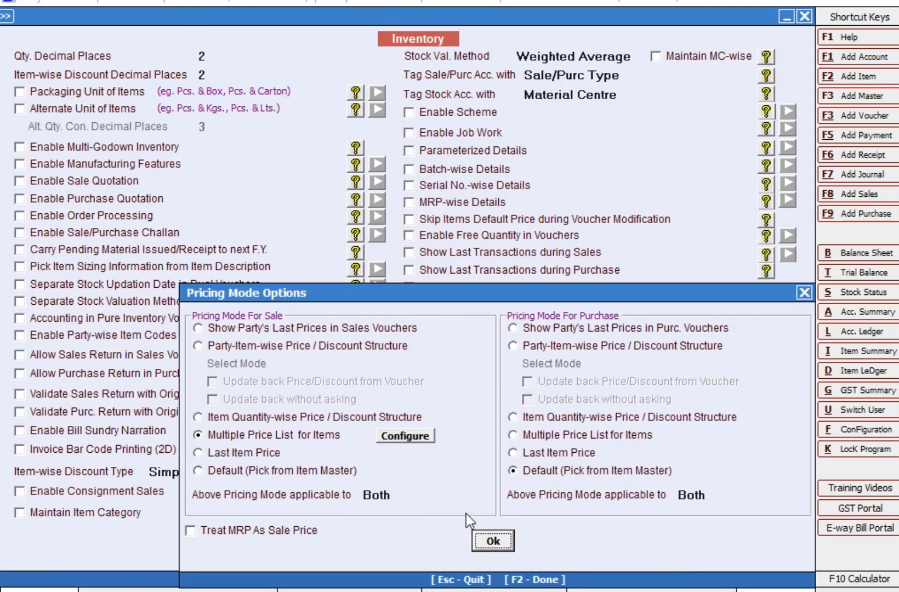
{"action": "left_click", "coordinate": [313, 422]}
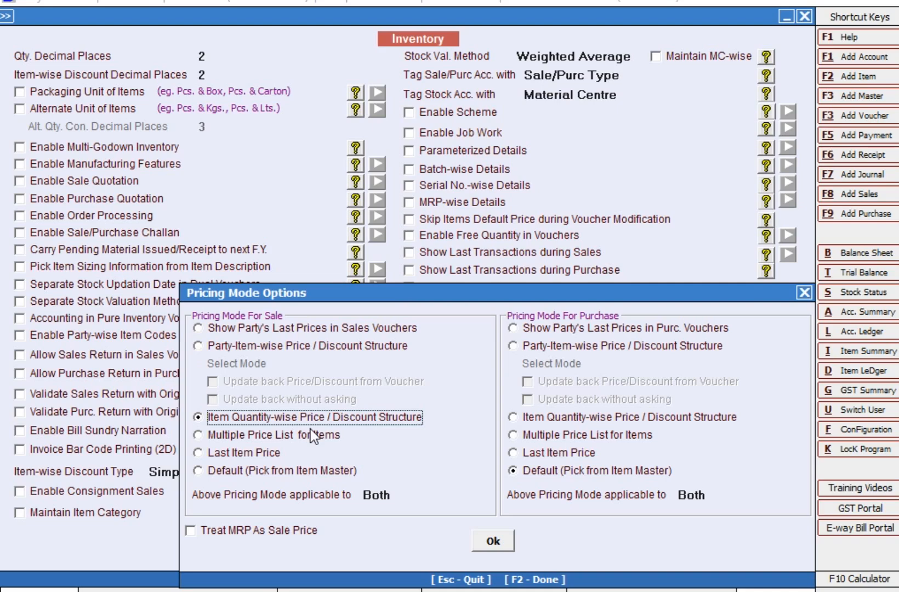
{"action": "left_click", "coordinate": [492, 543]}
{"action": "left_click", "coordinate": [379, 557]}
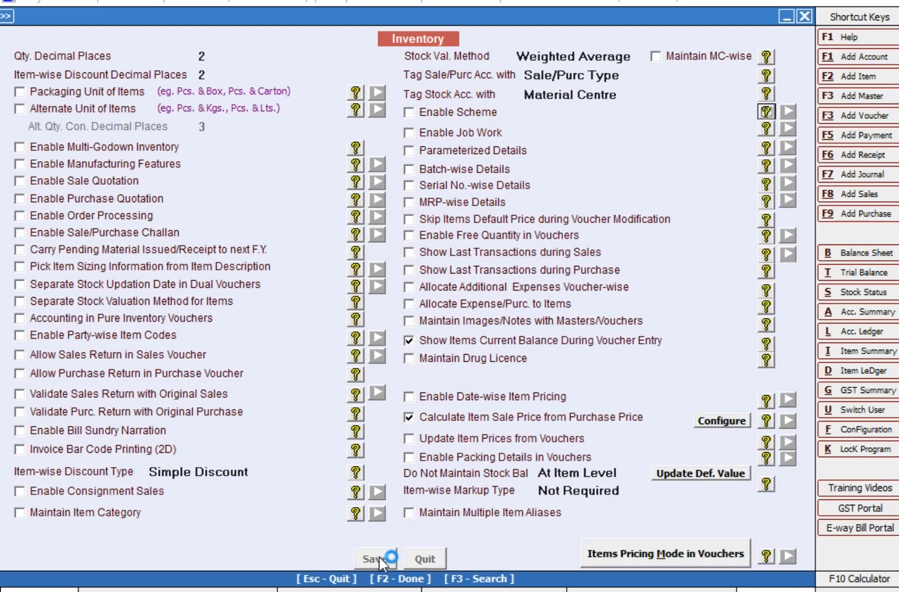
{"action": "key", "text": "Escape"}
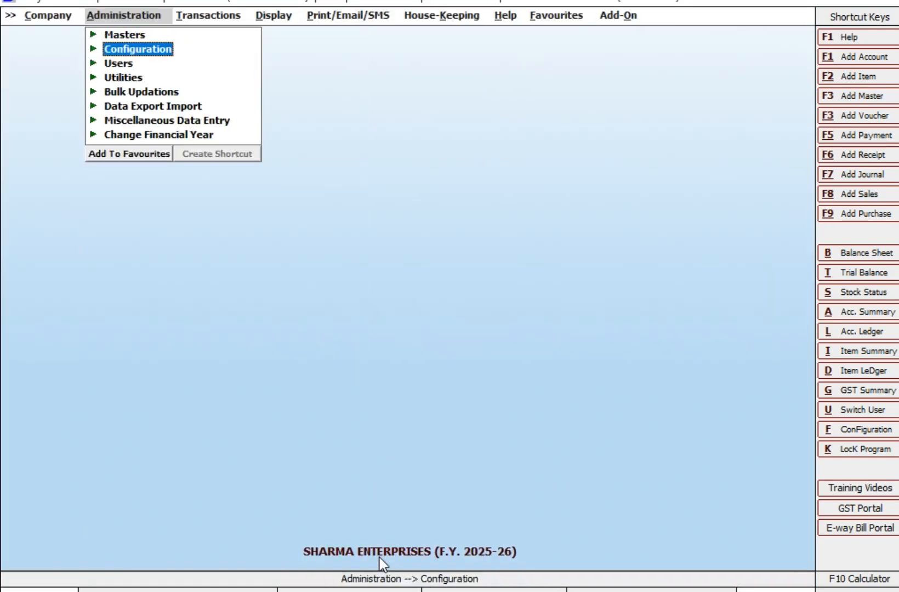
Open the Item Quantity Discount Structure configuration for sale vouchers.
{"action": "key", "text": "Return"}
{"action": "key", "text": "Down"}
{"action": "key", "text": "Down"}
{"action": "key", "text": "Down"}
{"action": "key", "text": "Down"}
{"action": "key", "text": "Down"}
{"action": "key", "text": "Down"}
{"action": "key", "text": "Down"}
{"action": "key", "text": "Down"}
{"action": "key", "text": "Down"}
{"action": "key", "text": "Down"}
{"action": "key", "text": "Down"}
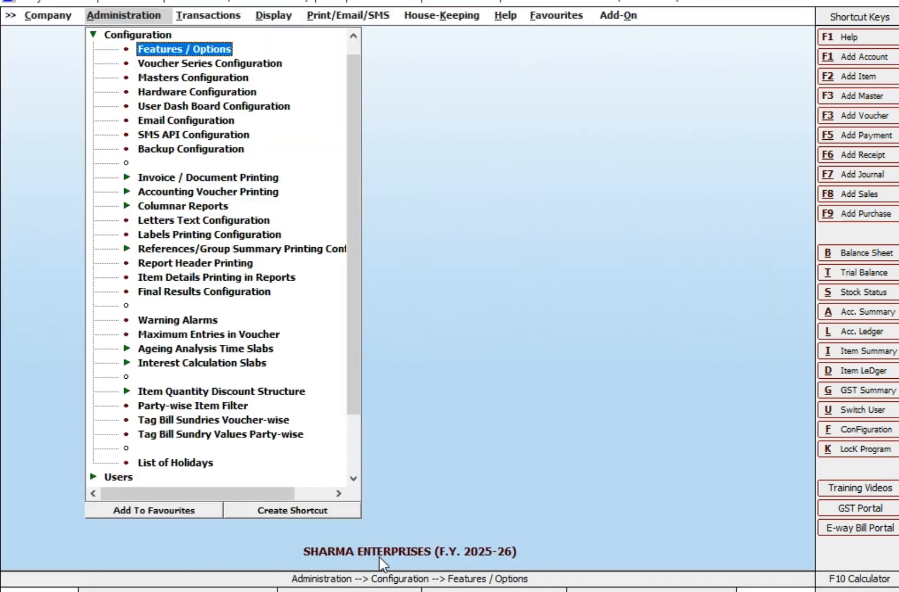
{"action": "key", "text": "Down"}
{"action": "key", "text": "Down"}
{"action": "key", "text": "Down"}
{"action": "key", "text": "Down"}
{"action": "key", "text": "Down"}
{"action": "key", "text": "Down"}
{"action": "key", "text": "Down"}
{"action": "key", "text": "Down"}
{"action": "key", "text": "Down"}
{"action": "key", "text": "Down"}
{"action": "key", "text": "Down"}
{"action": "key", "text": "Down"}
{"action": "key", "text": "Down"}
{"action": "key", "text": "Down"}
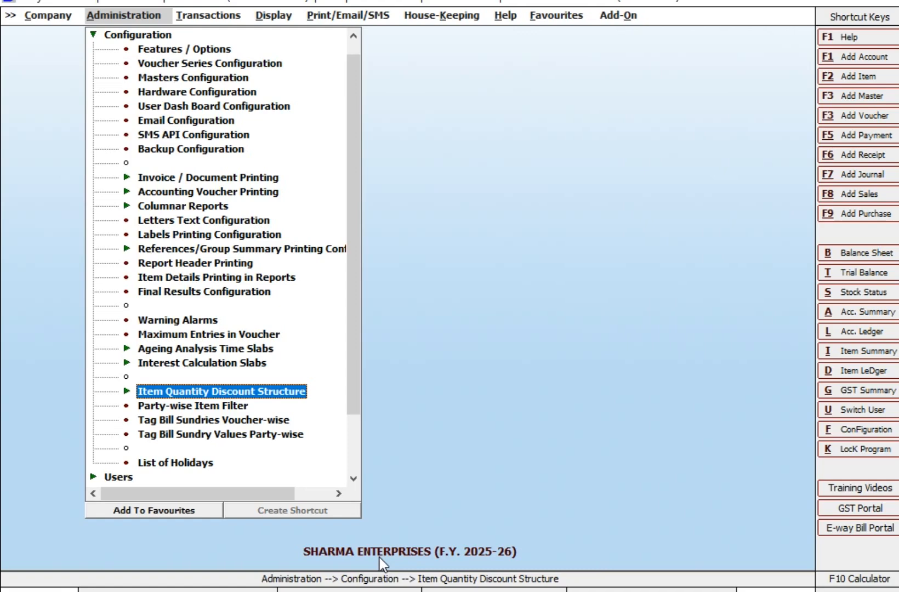
{"action": "key", "text": "Return"}
{"action": "key", "text": "Down"}
{"action": "key", "text": "Return"}
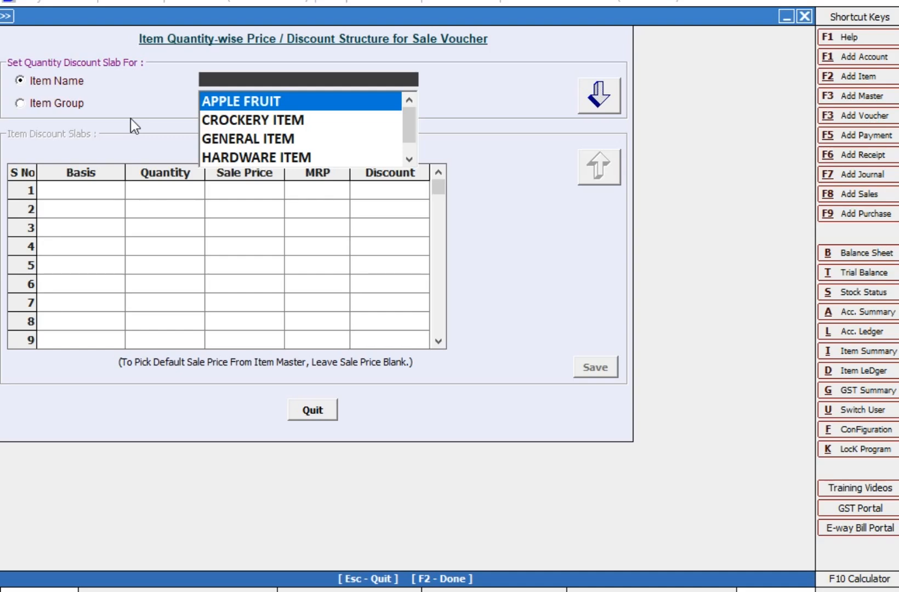
{"action": "key", "text": "Return"}
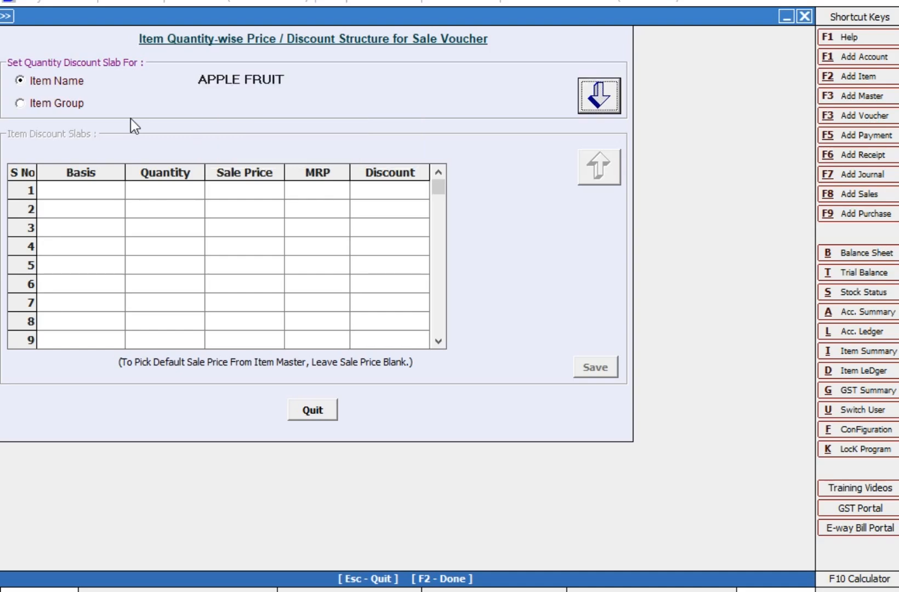
{"action": "left_click", "coordinate": [82, 107]}
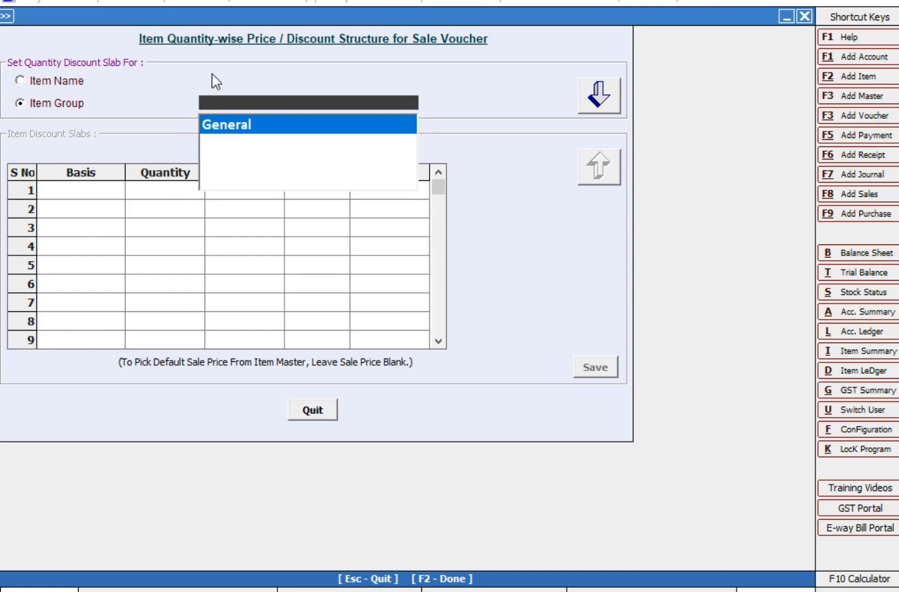
{"action": "key", "text": "Escape"}
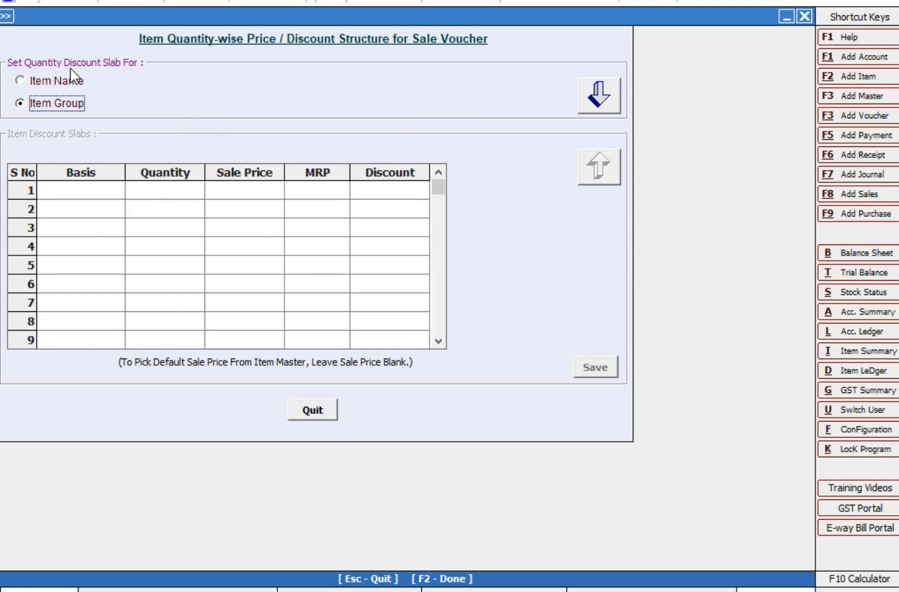
{"action": "left_click", "coordinate": [74, 84]}
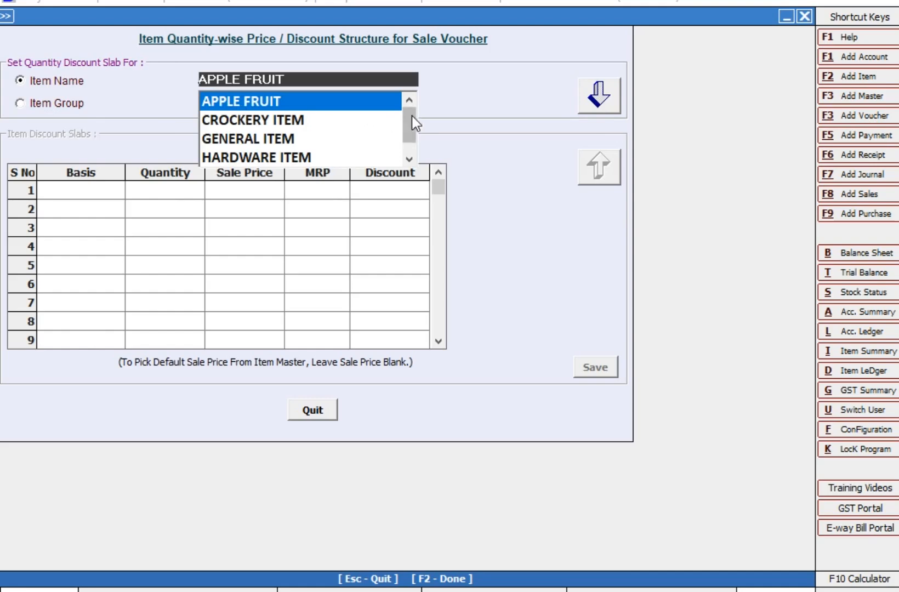
Choose GENERAL ITEM by item name and proceed to its item discount slabs.
{"action": "left_click_drag", "start_coordinate": [411, 116], "coordinate": [398, 102]}
{"action": "left_click", "coordinate": [271, 137]}
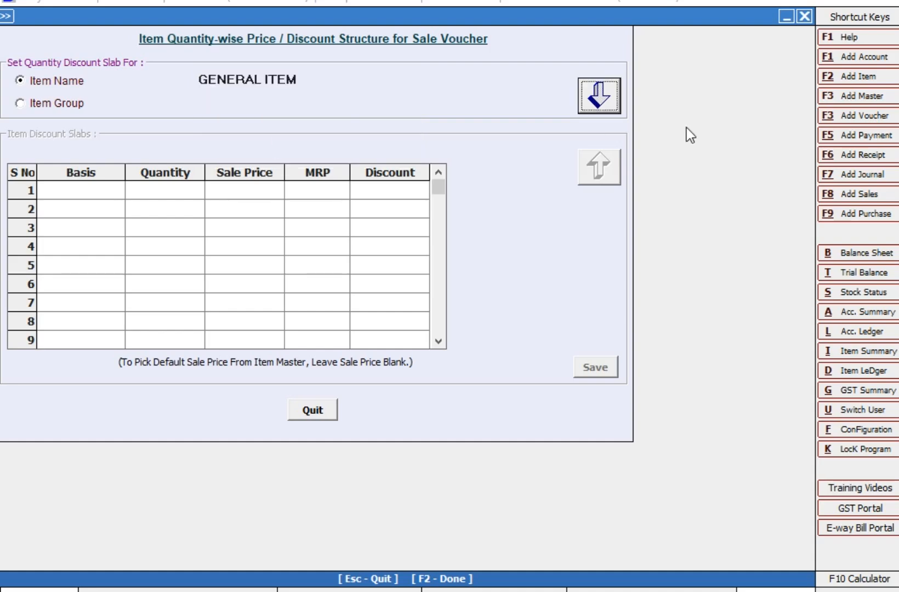
{"action": "left_click", "coordinate": [609, 111]}
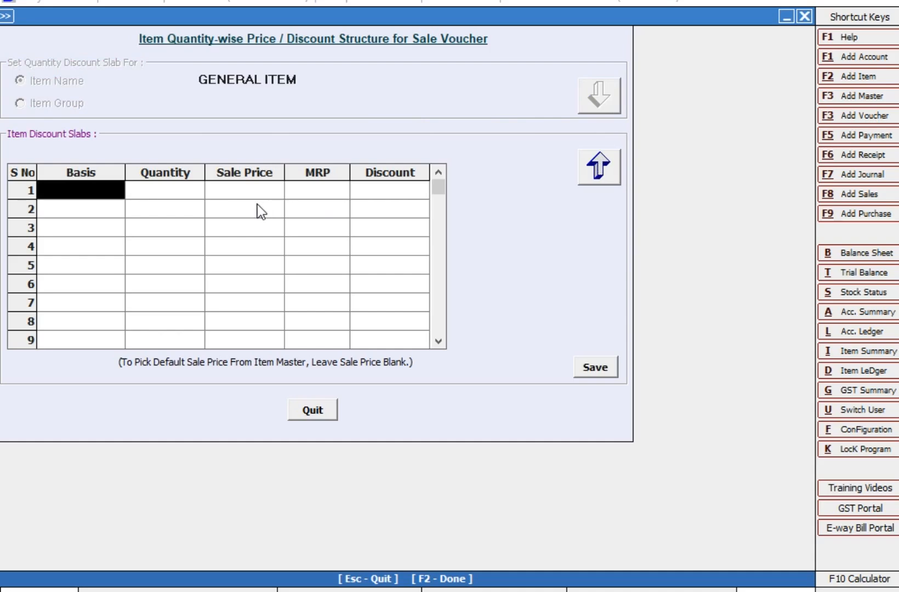
Enter GENERAL ITEM's first slab as Upto quantity 10 with sale price 200, leaving MRP and discount blank.
{"action": "key", "text": "Return"}
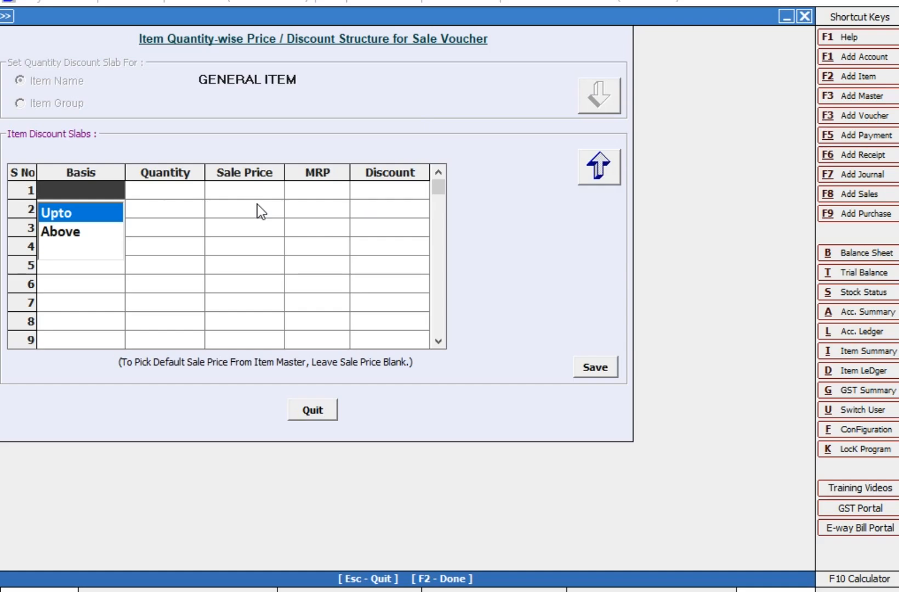
{"action": "key", "text": "Return"}
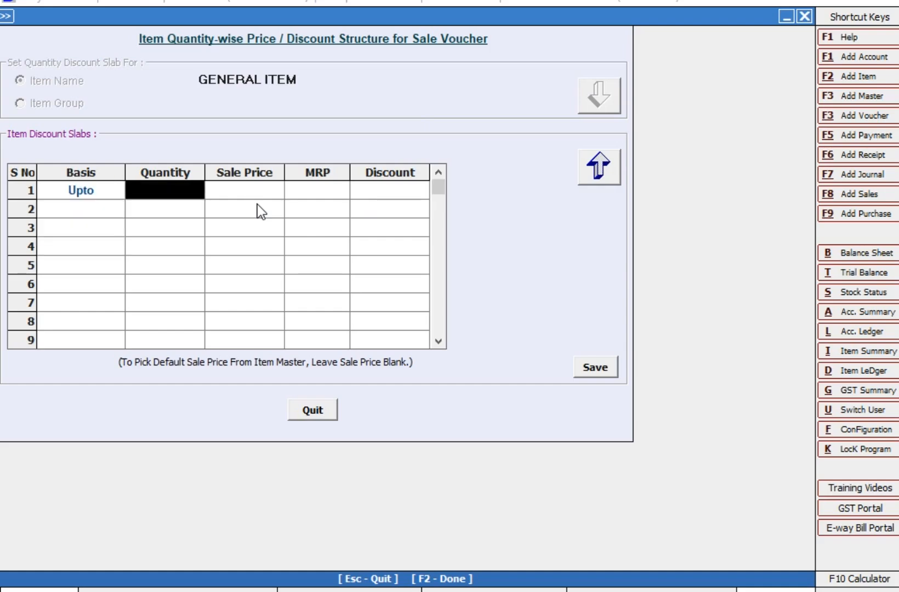
{"action": "type", "text": "10"}
{"action": "key", "text": "Return"}
{"action": "type", "text": "200"}
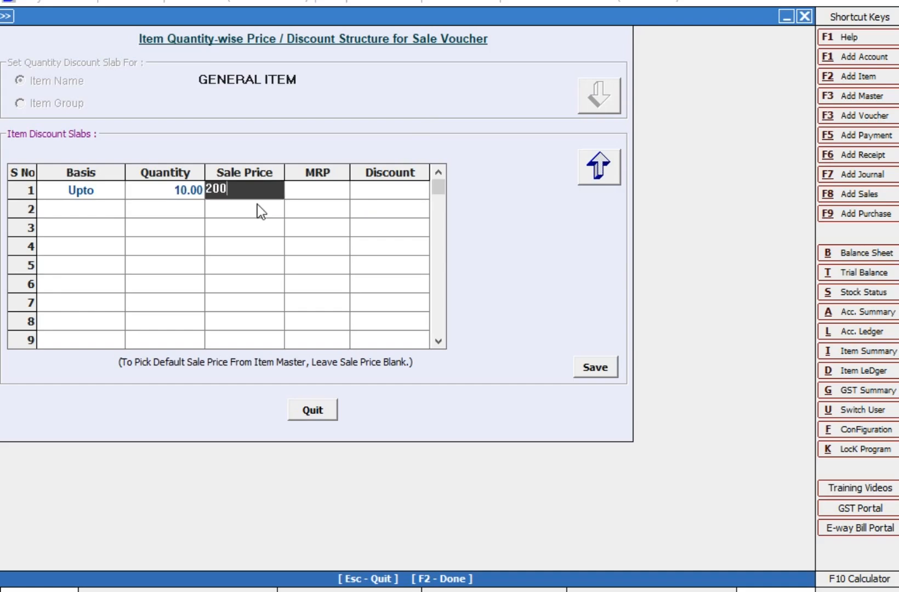
{"action": "key", "text": "Return"}
{"action": "key", "text": "Return"}
{"action": "key", "text": "Return"}
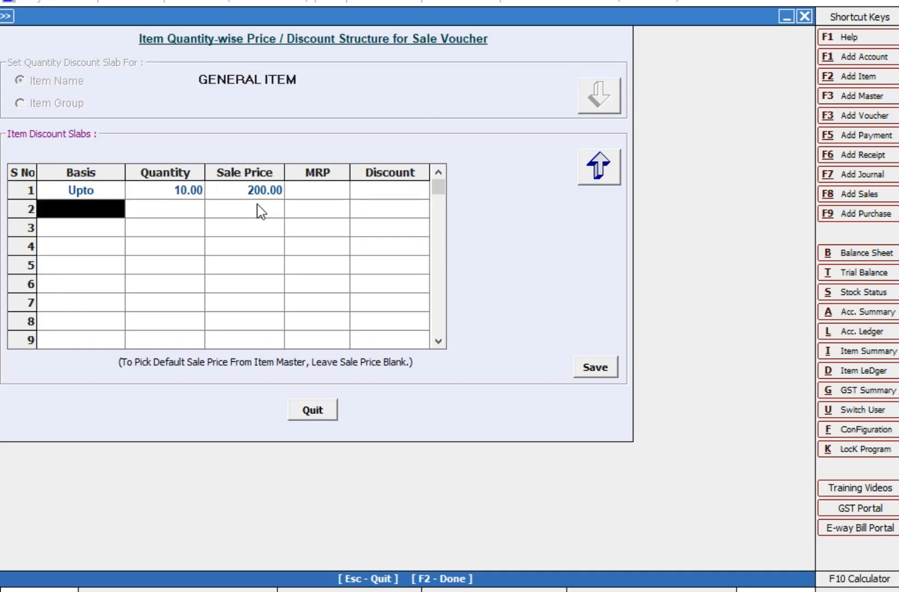
Add a second slab for GENERAL ITEM as Above quantity 10 with sale price 190 and save the slabs.
{"action": "type", "text": "a"}
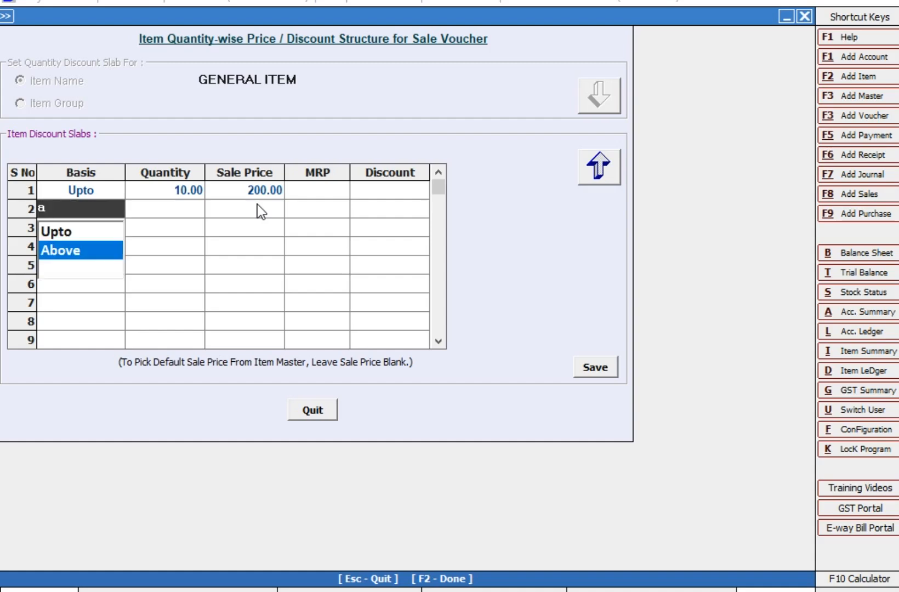
{"action": "key", "text": "Return"}
{"action": "type", "text": "10"}
{"action": "key", "text": "Return"}
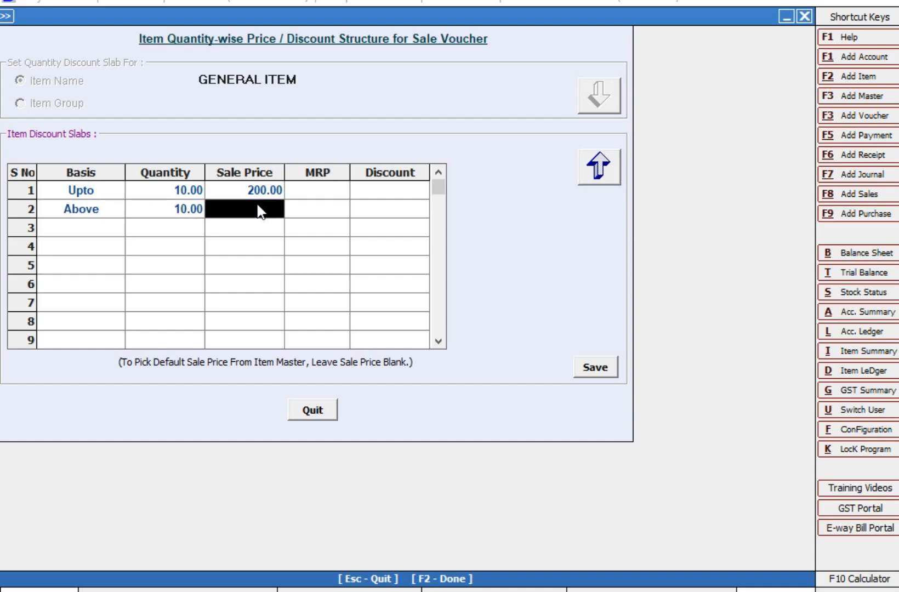
{"action": "type", "text": "190"}
{"action": "key", "text": "Return"}
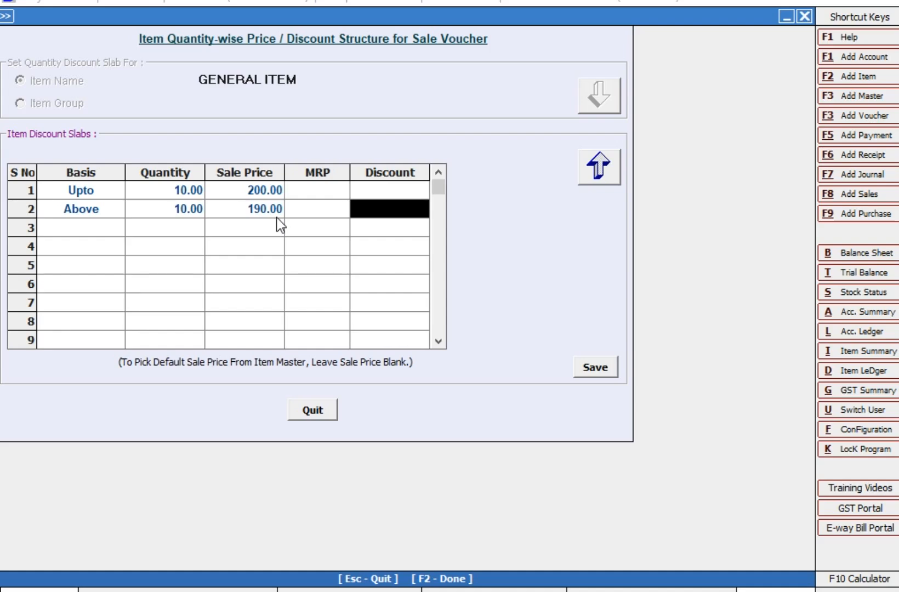
{"action": "left_click", "coordinate": [596, 367]}
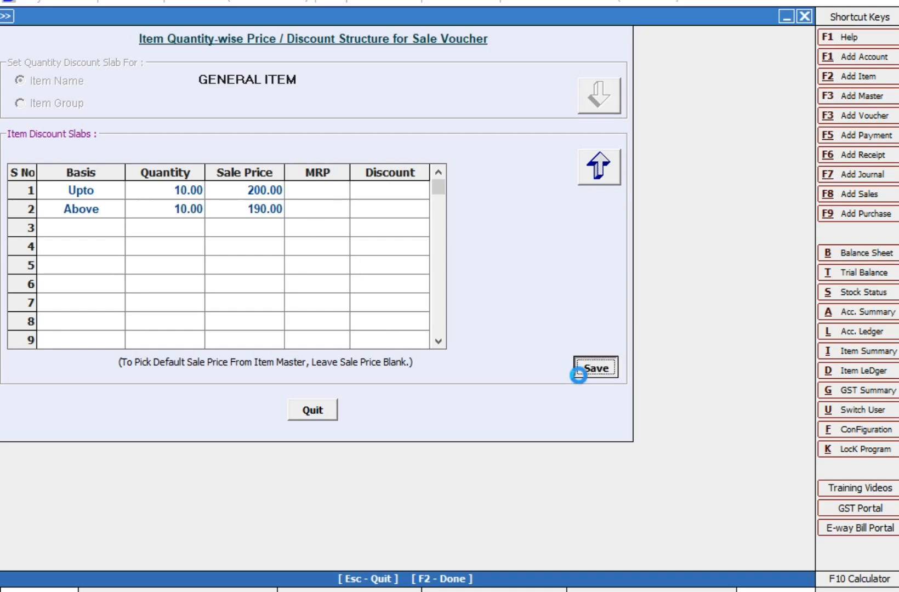
Choose HARDWARE ITEM by item name and proceed to its item discount slabs.
{"action": "key", "text": "Down"}
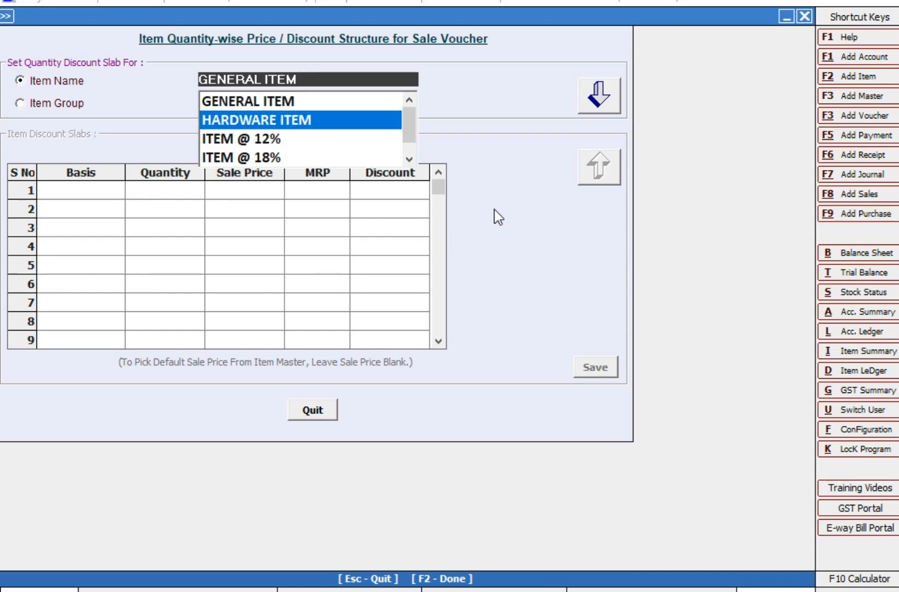
{"action": "key", "text": "Return"}
{"action": "key", "text": "Return"}
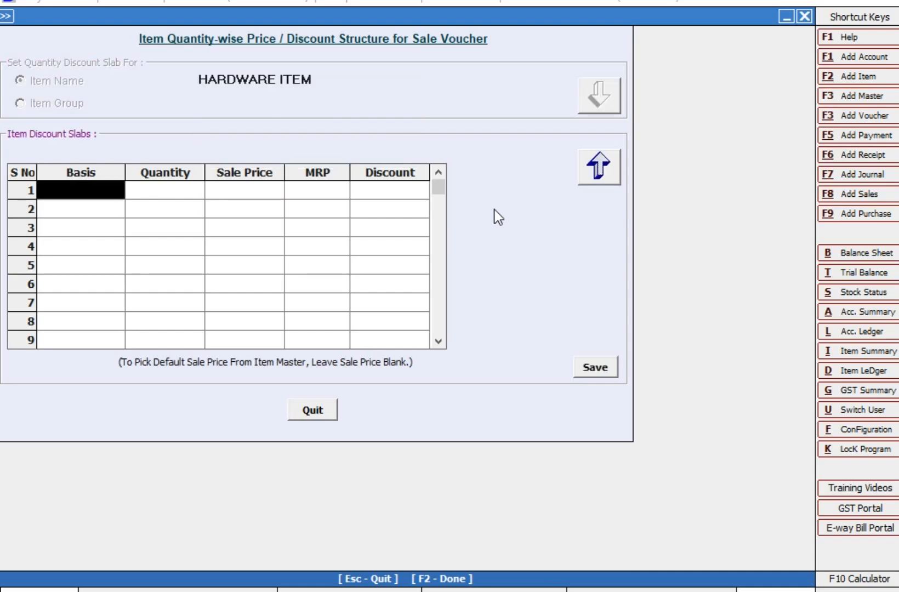
Enter HARDWARE ITEM's first slab as Upto quantity 10 with sale price 150, leaving MRP and discount blank.
{"action": "key", "text": "Return"}
{"action": "key", "text": "Return"}
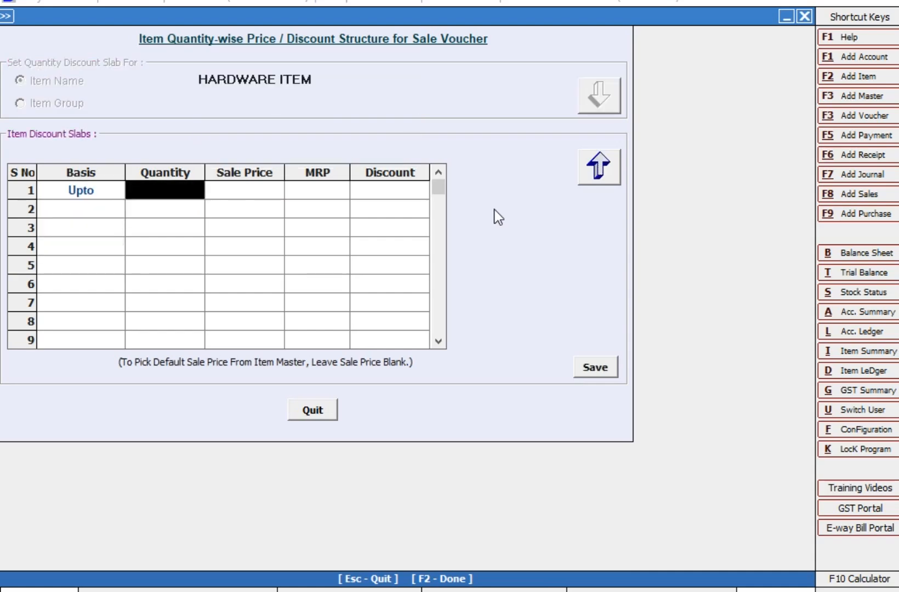
{"action": "type", "text": "10"}
{"action": "key", "text": "Return"}
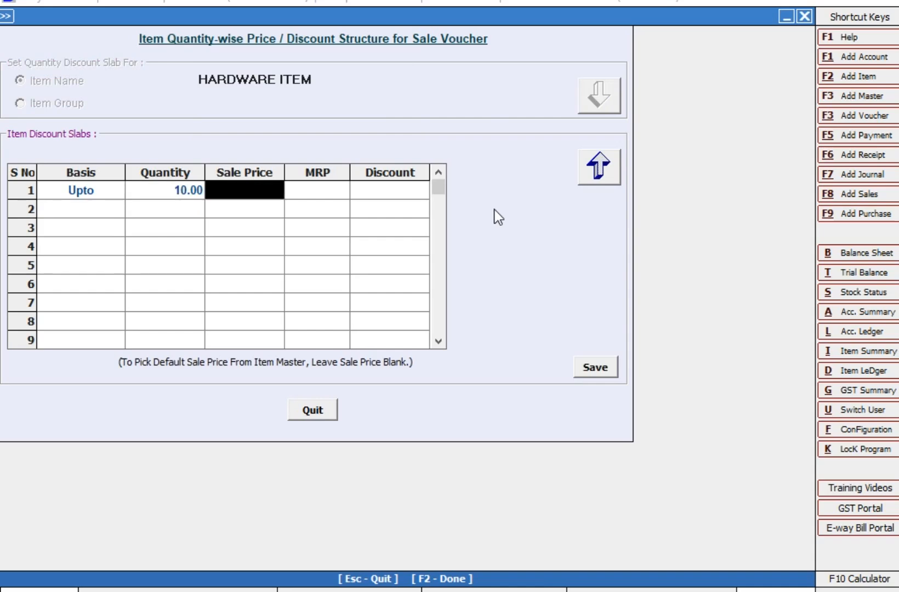
{"action": "type", "text": "1"}
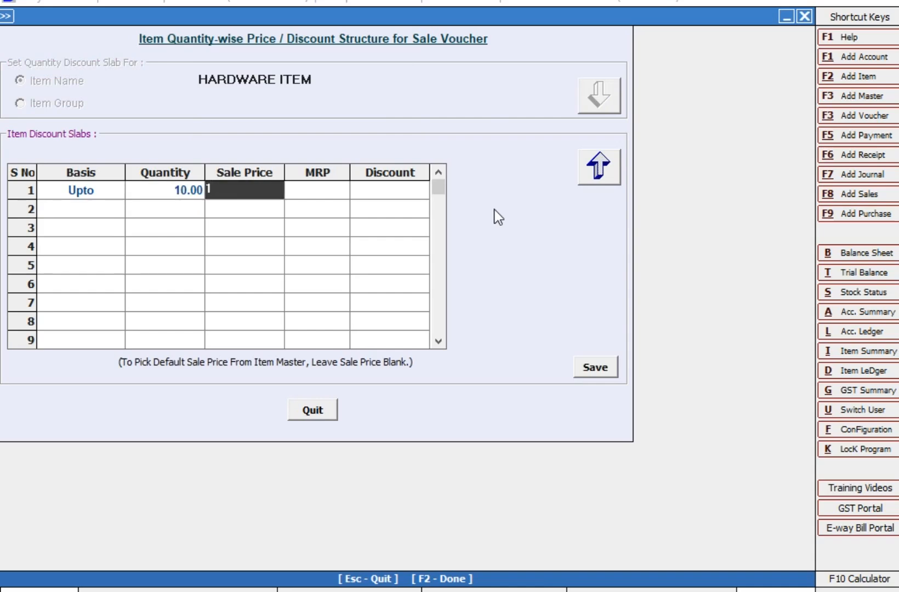
{"action": "type", "text": "50"}
{"action": "key", "text": "Return"}
{"action": "key", "text": "Return"}
{"action": "key", "text": "Return"}
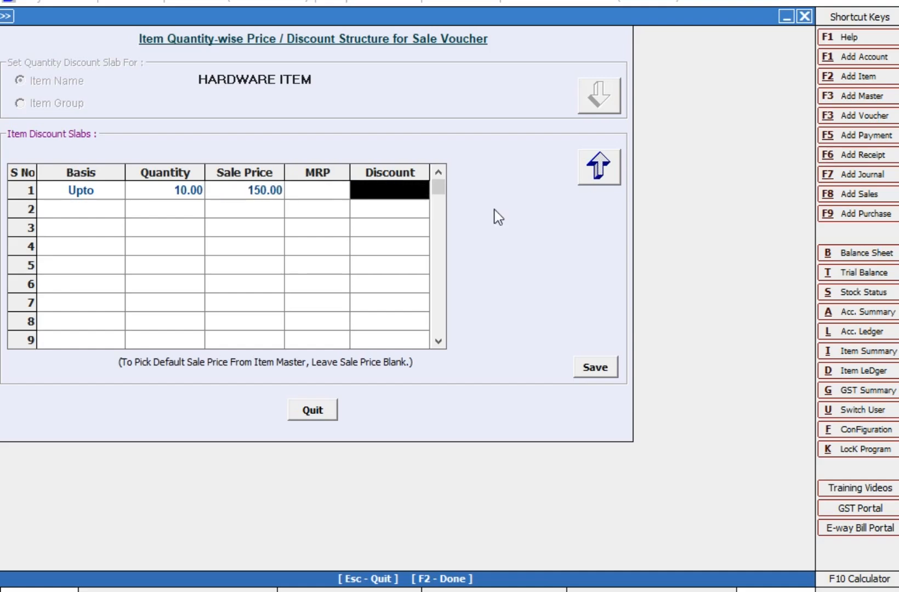
Add a second slab for HARDWARE ITEM as Above quantity 10 with sale price 140 and save the slabs.
{"action": "key", "text": "Down"}
{"action": "key", "text": "Return"}
{"action": "type", "text": "10"}
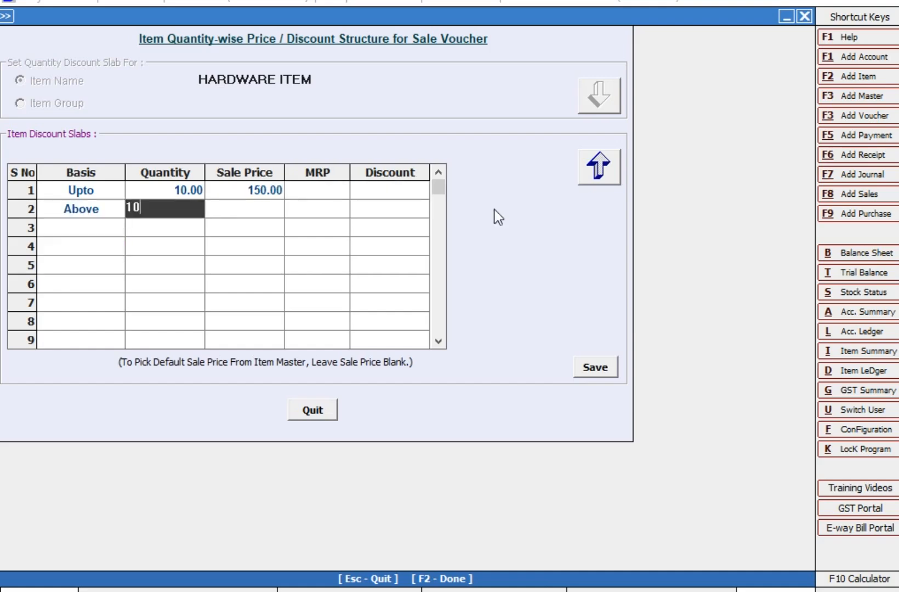
{"action": "key", "text": "Return"}
{"action": "type", "text": "140"}
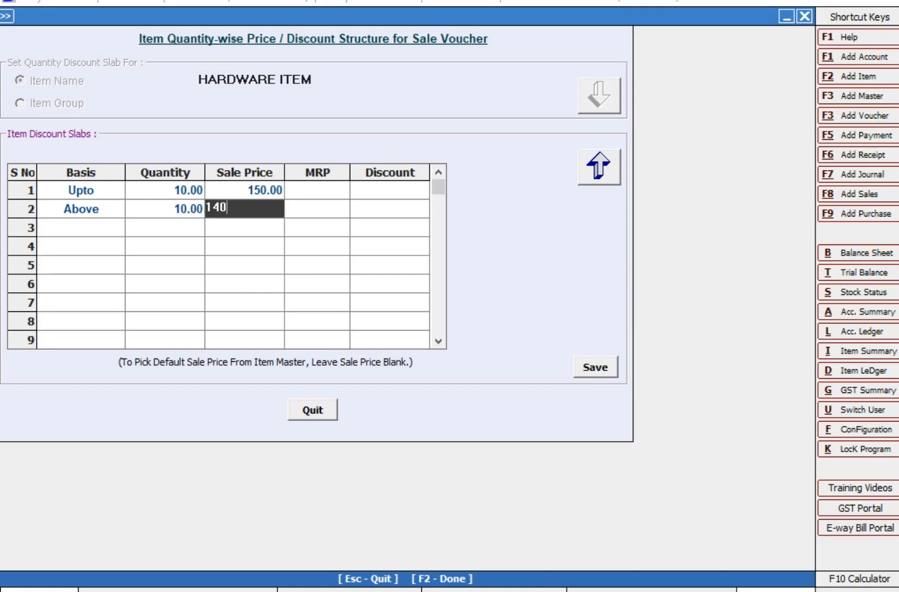
{"action": "key", "text": "Return"}
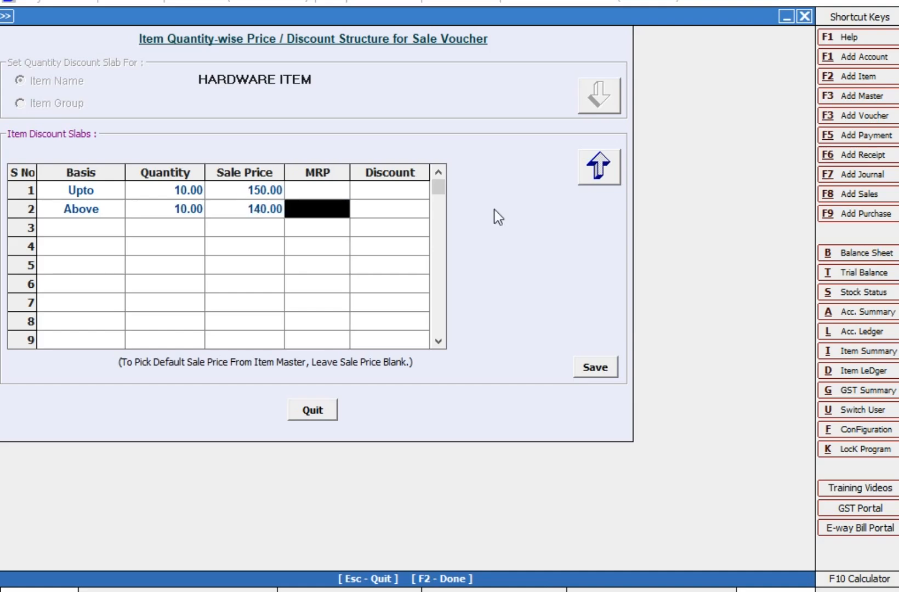
{"action": "left_click", "coordinate": [588, 363]}
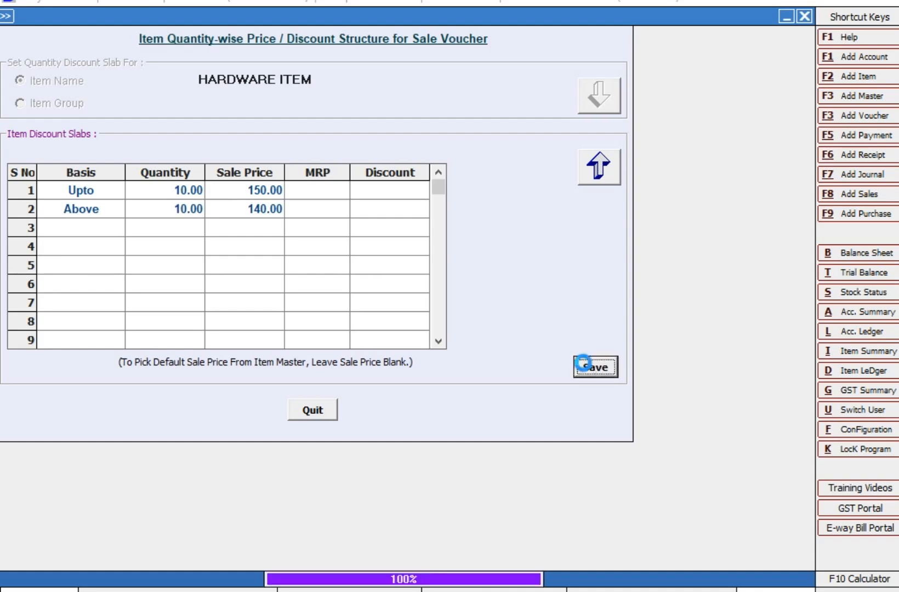
Close the quantity-wise price structure configuration and open a new sales voucher.
{"action": "left_click", "coordinate": [324, 410]}
{"action": "key", "text": "Escape"}
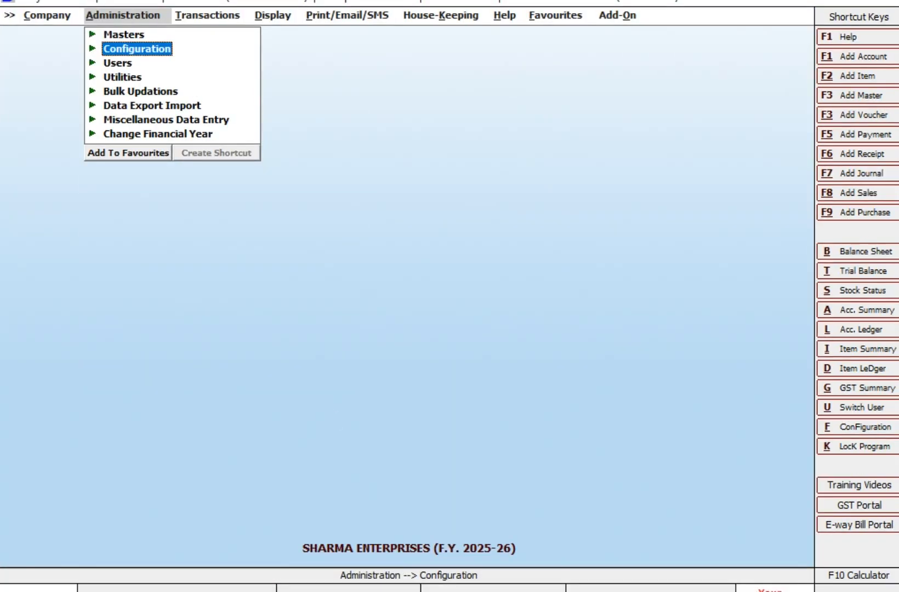
{"action": "key", "text": "Right"}
{"action": "key", "text": "Return"}
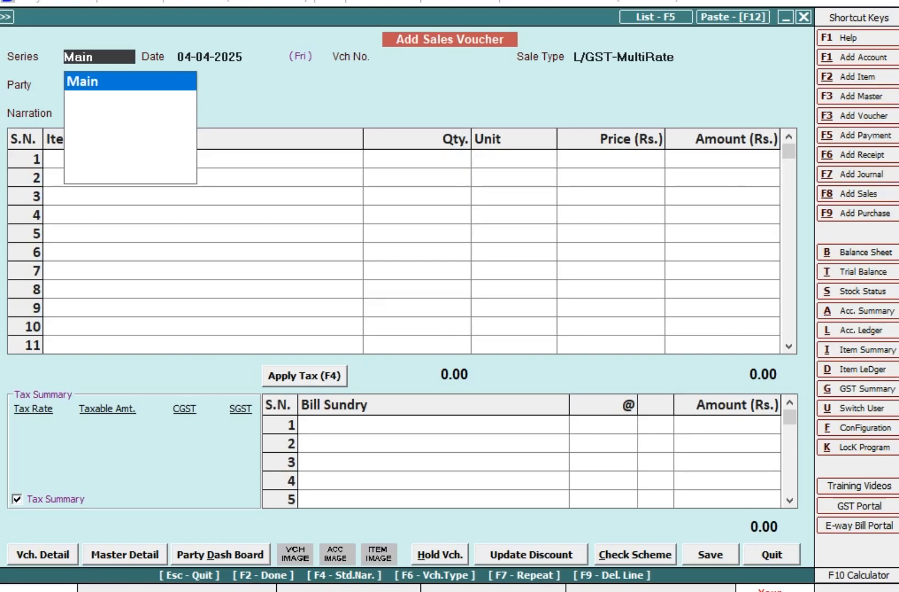
Fill in the voucher header with series Main, date 05-04-2025 and party MR B (SALES PARTY).
{"action": "key", "text": "Return"}
{"action": "type", "text": "5-4"}
{"action": "key", "text": "Return"}
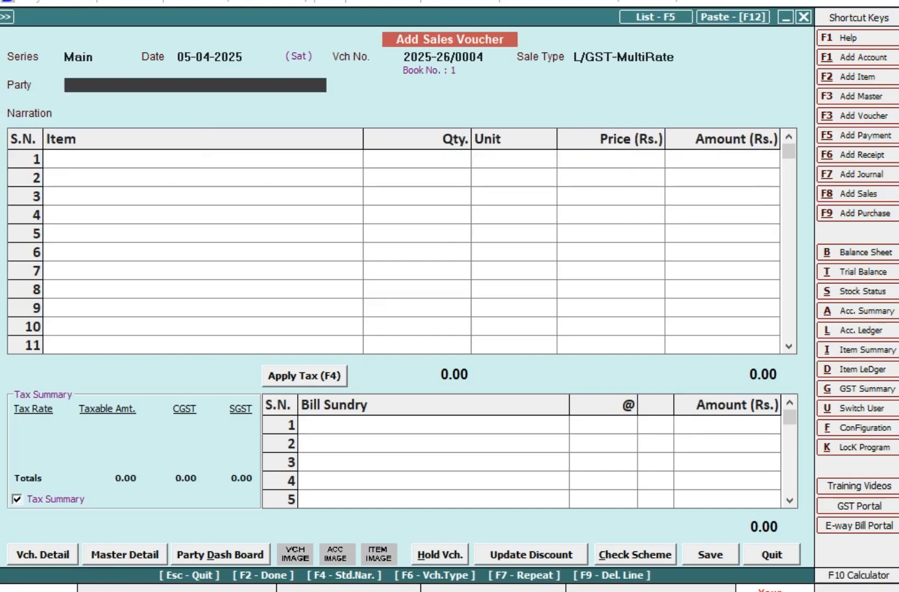
{"action": "type", "text": "MR"}
{"action": "key", "text": "Down"}
{"action": "key", "text": "Down"}
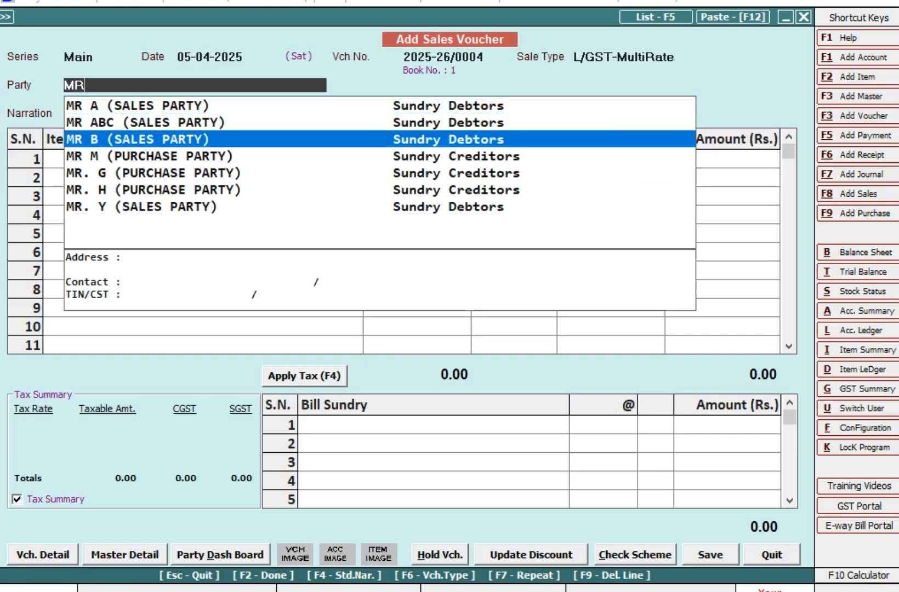
{"action": "key", "text": "Return"}
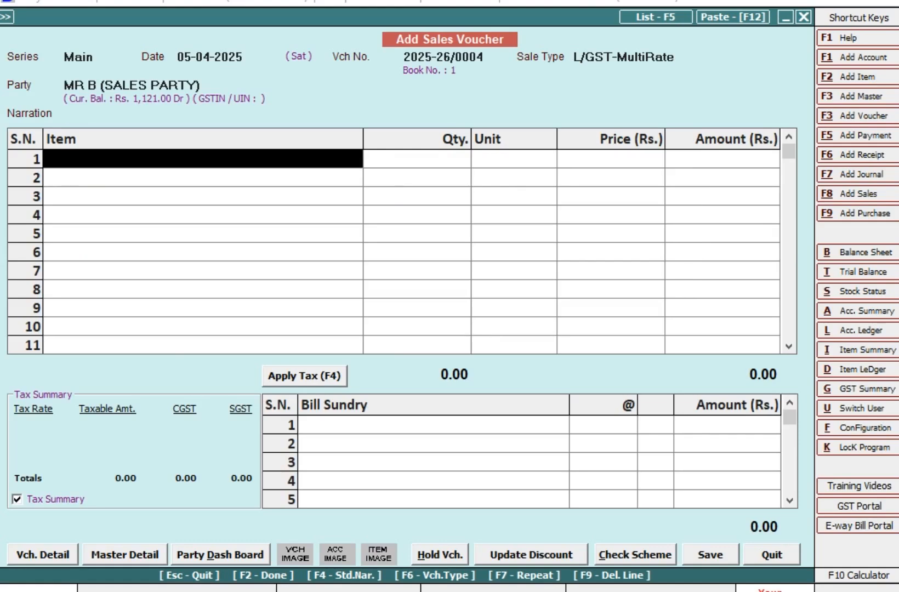
Add GENERAL ITEM with quantity 10 on the first item line, accepting the automatically filled slab price.
{"action": "type", "text": "G"}
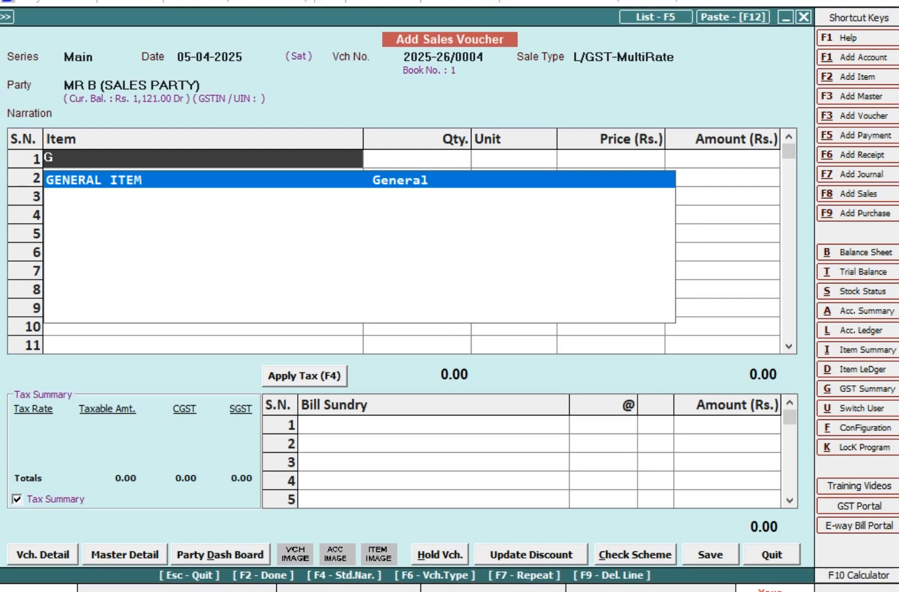
{"action": "key", "text": "Return"}
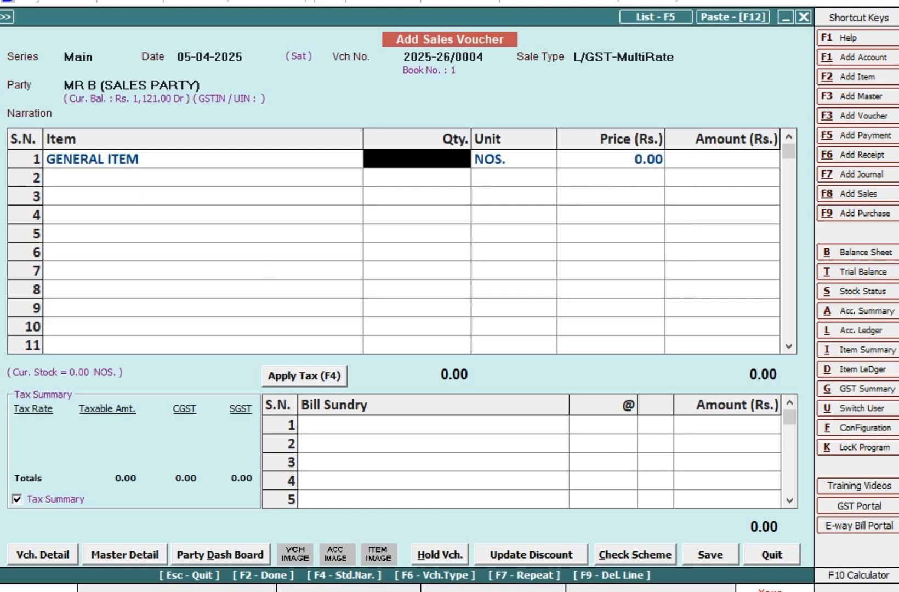
{"action": "type", "text": "10"}
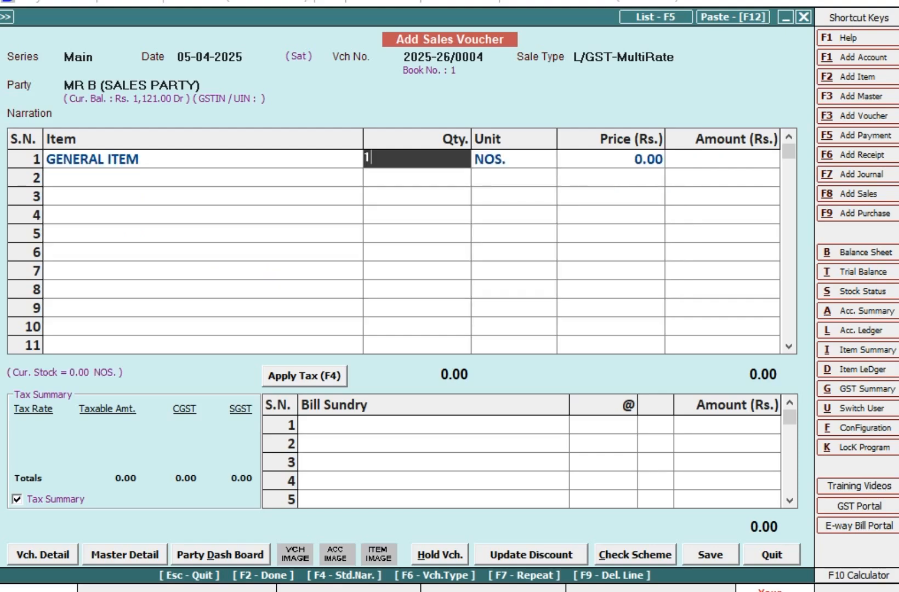
{"action": "key", "text": "Return"}
{"action": "key", "text": "Left"}
{"action": "key", "text": "Return"}
{"action": "key", "text": "Return"}
{"action": "key", "text": "Return"}
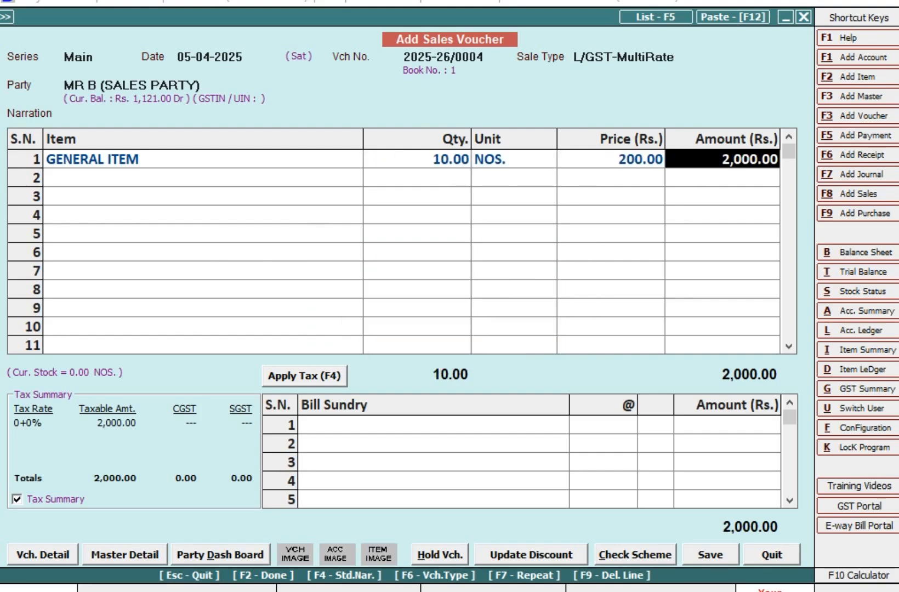
{"action": "key", "text": "Return"}
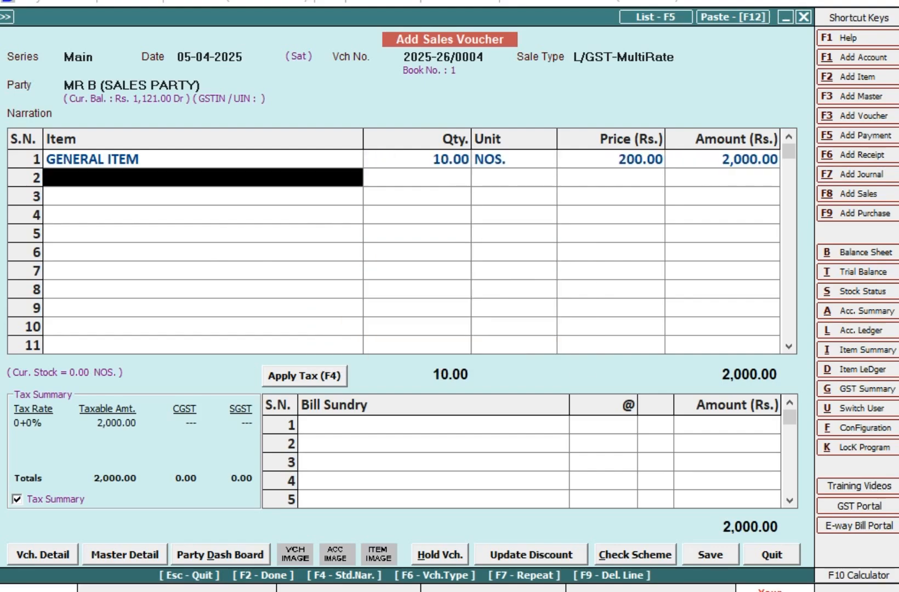
Change GENERAL ITEM's quantity to 12 so the voucher applies the slab price for that quantity.
{"action": "key", "text": "Up"}
{"action": "key", "text": "Right"}
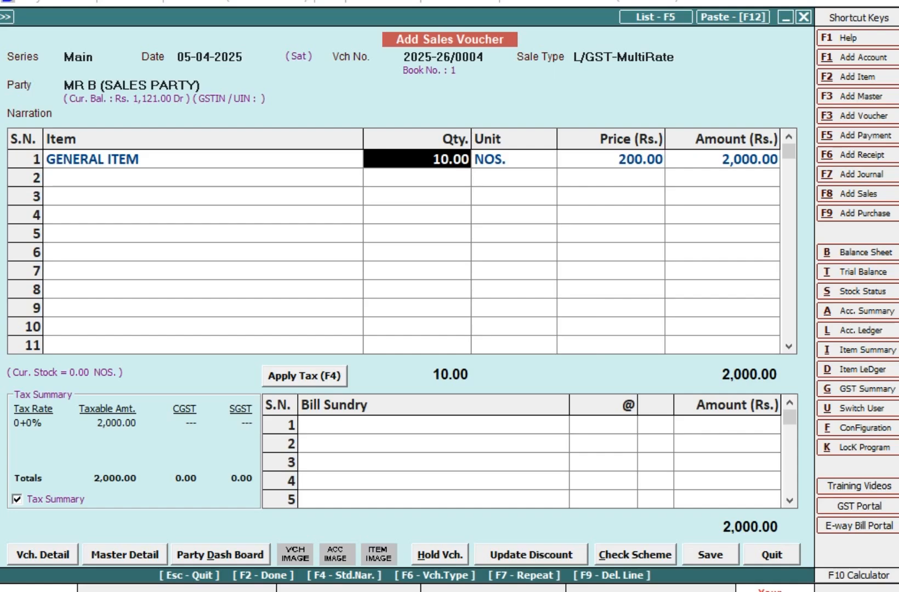
{"action": "type", "text": "11"}
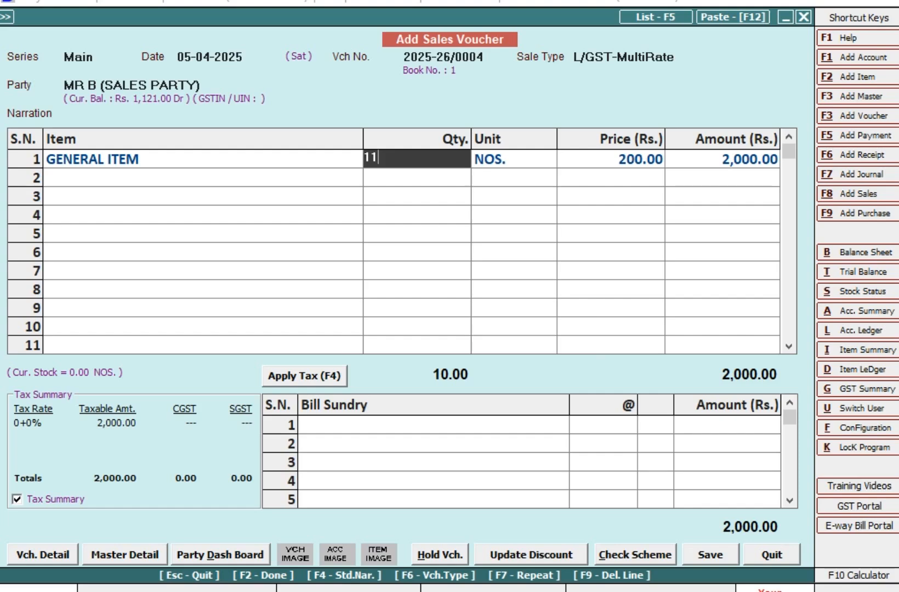
{"action": "key", "text": "BackSpace"}
{"action": "type", "text": "2"}
{"action": "key", "text": "Return"}
{"action": "key", "text": "Left"}
{"action": "key", "text": "Return"}
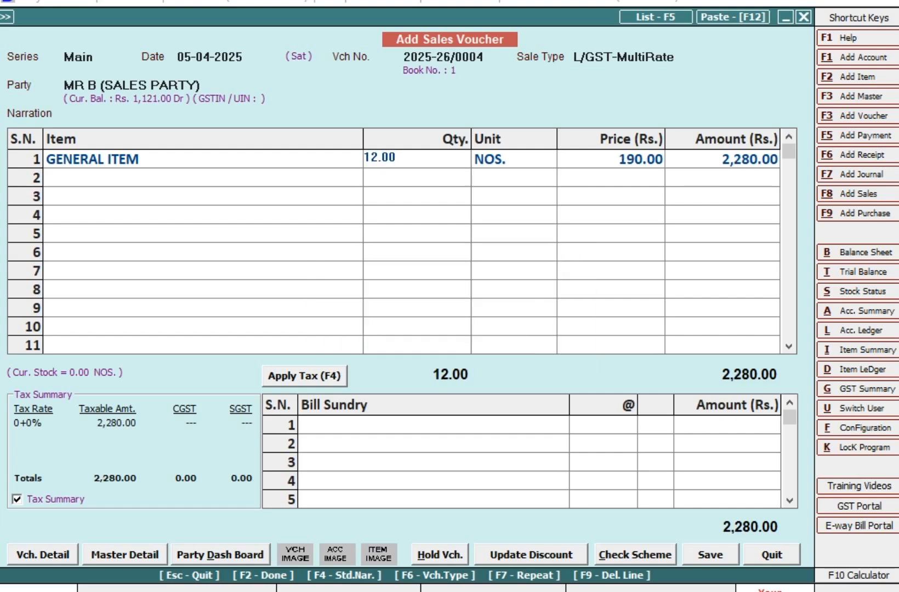
{"action": "key", "text": "Return"}
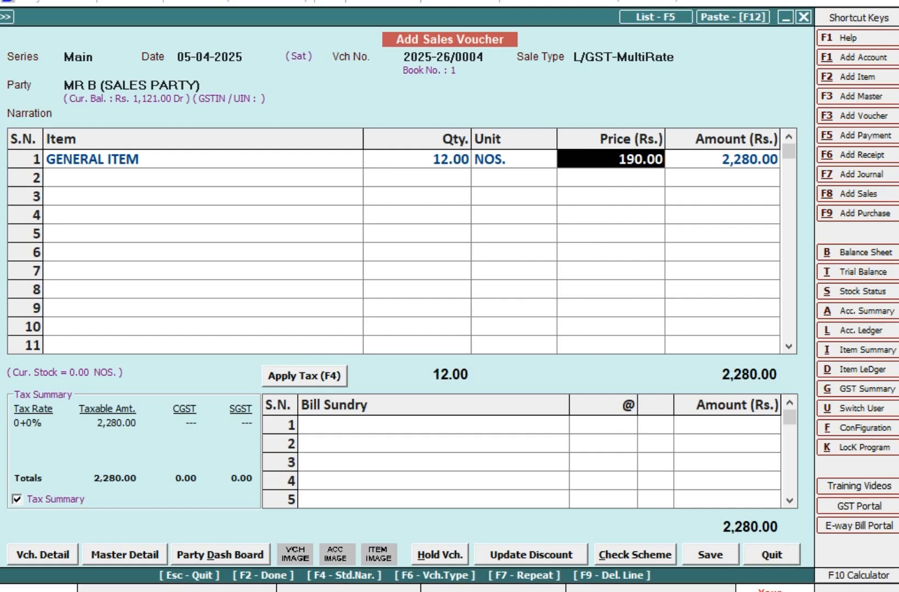
Add HARDWARE ITEM with quantity 10 on the second item line, accepting the automatically filled slab price.
{"action": "key", "text": "Left"}
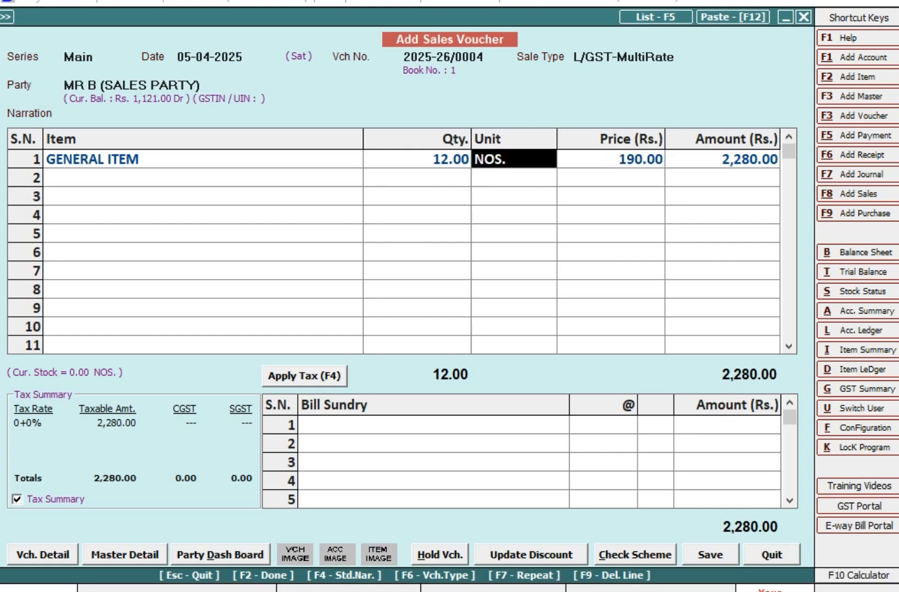
{"action": "key", "text": "Down"}
{"action": "key", "text": "Left"}
{"action": "key", "text": "Left"}
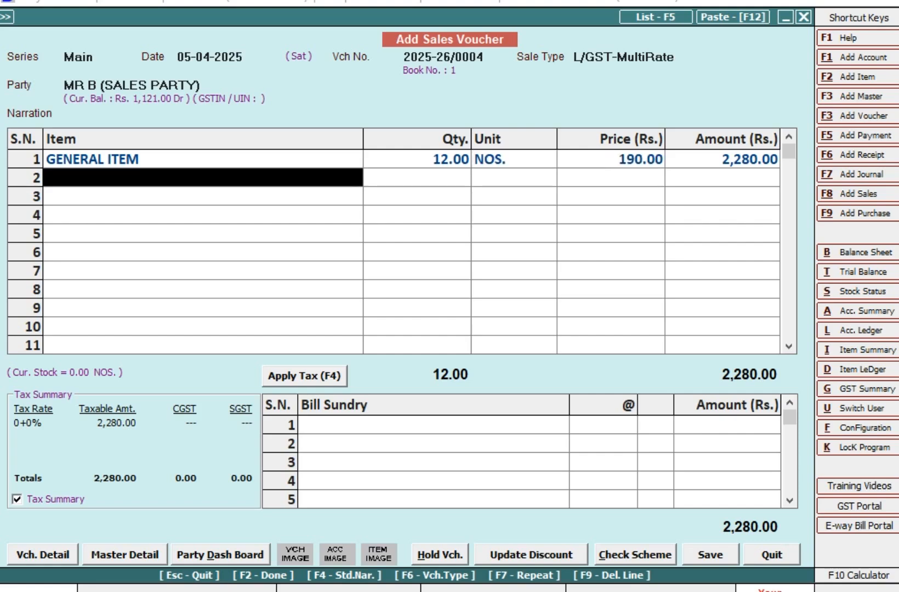
{"action": "type", "text": "h"}
{"action": "key", "text": "Return"}
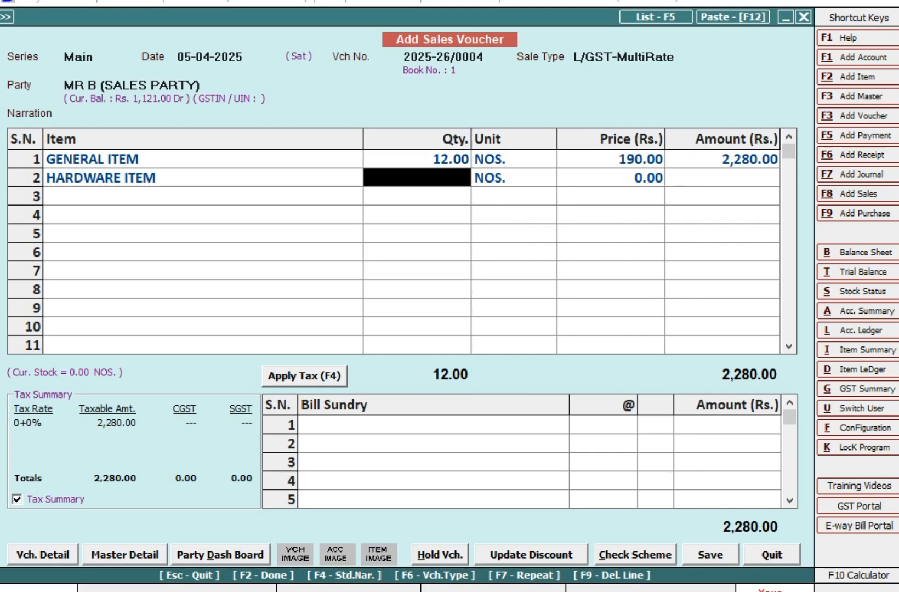
{"action": "type", "text": "10"}
{"action": "key", "text": "Return"}
{"action": "key", "text": "Return"}
{"action": "key", "text": "Return"}
{"action": "key", "text": "Return"}
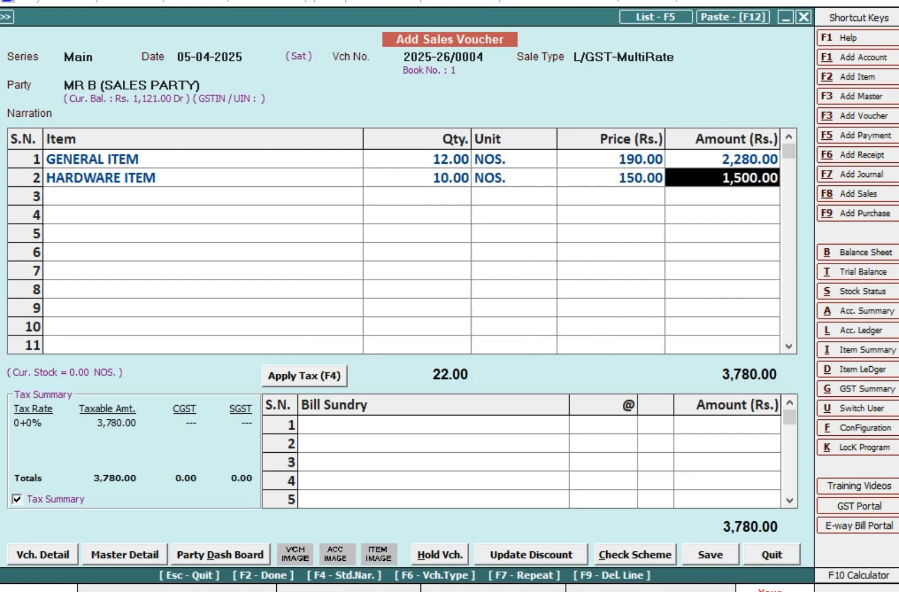
Change HARDWARE ITEM's quantity to 15 and accept the slab price applied to its line.
{"action": "key", "text": "Left"}
{"action": "key", "text": "Left"}
{"action": "key", "text": "Left"}
{"action": "key", "text": "Left"}
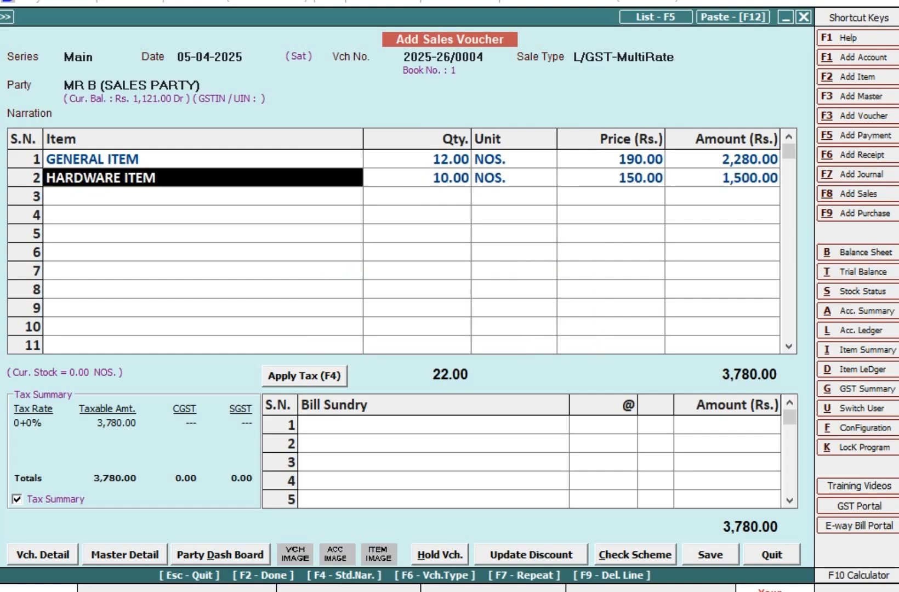
{"action": "key", "text": "Right"}
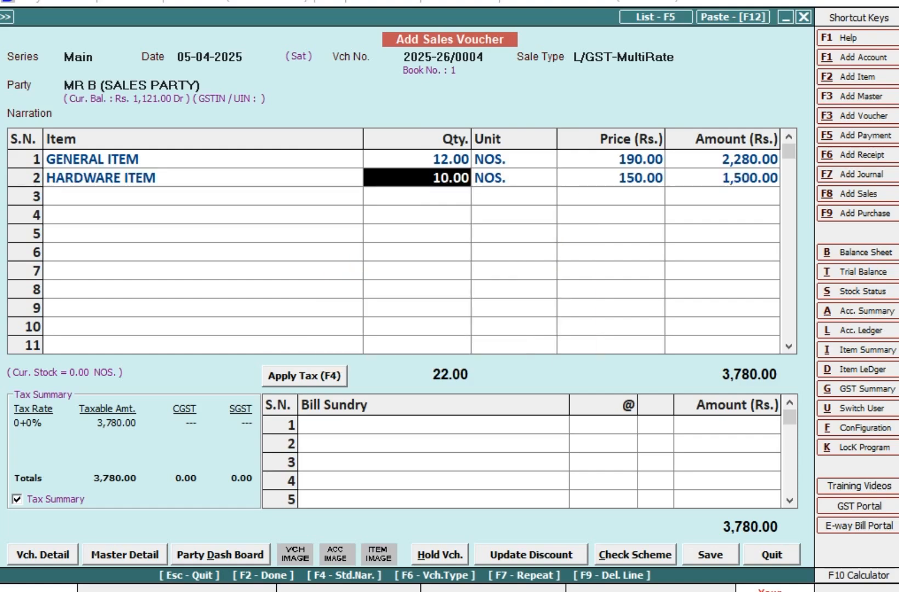
{"action": "type", "text": "15"}
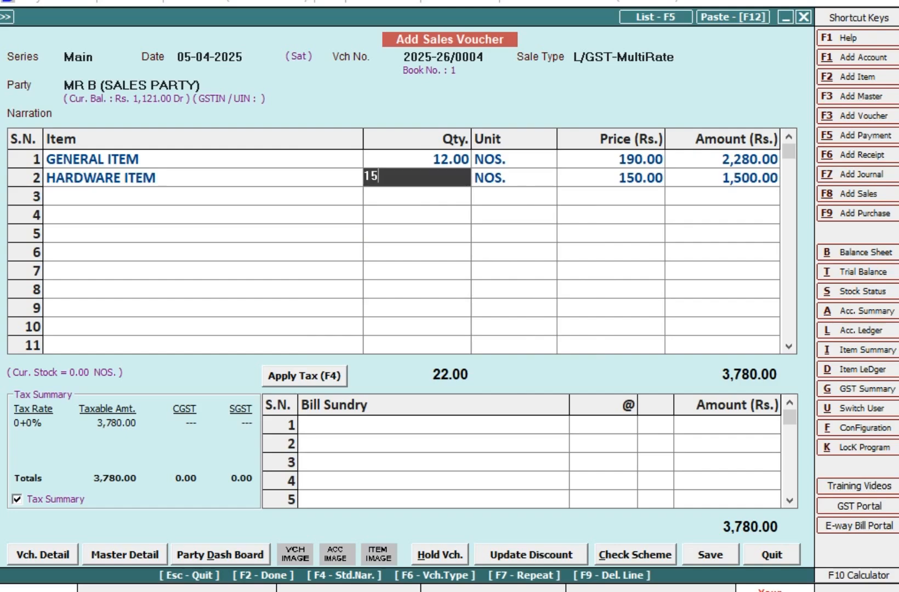
{"action": "key", "text": "Return"}
{"action": "key", "text": "Return"}
{"action": "key", "text": "Return"}
{"action": "key", "text": "Return"}
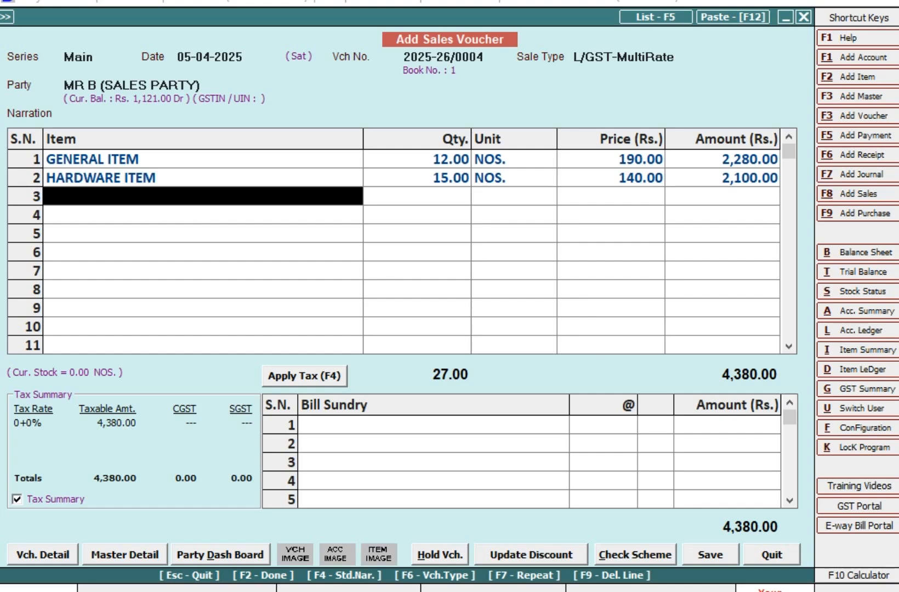
Examine the slab price and amount filled in on the HARDWARE ITEM line of the sales voucher.
{"action": "key", "text": "Right"}
{"action": "key", "text": "Right"}
{"action": "key", "text": "Right"}
{"action": "key", "text": "Up"}
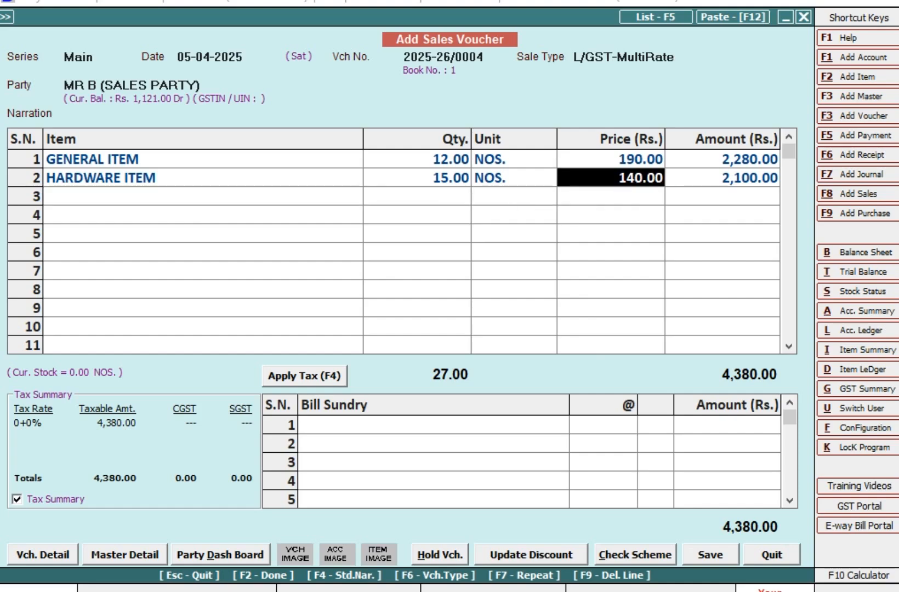
{"action": "key", "text": "Right"}
{"action": "key", "text": "Right"}
{"action": "key", "text": "Left"}
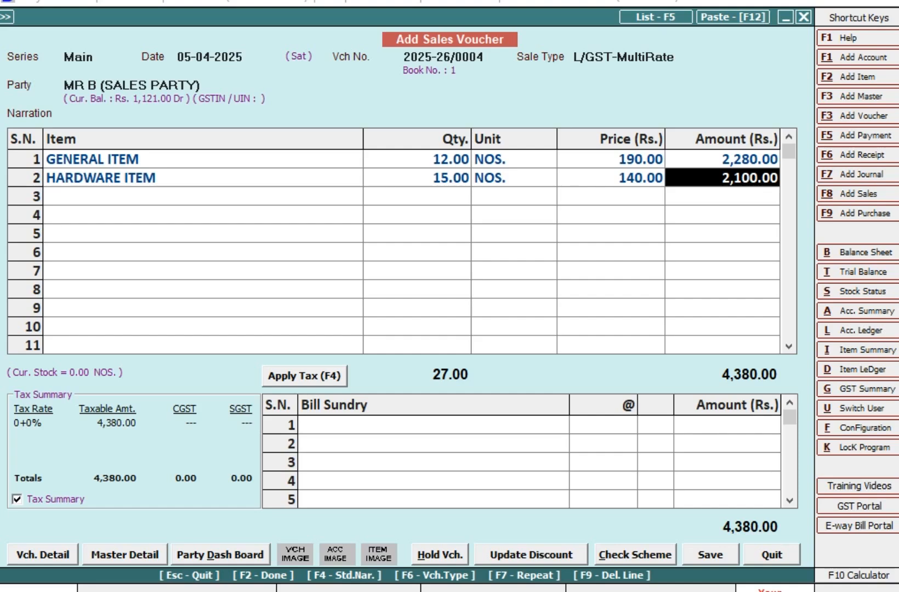
{"action": "key", "text": "Down"}
{"action": "key", "text": "Down"}
{"action": "key", "text": "Down"}
{"action": "key", "text": "Left"}
{"action": "key", "text": "Left"}
{"action": "key", "text": "Left"}
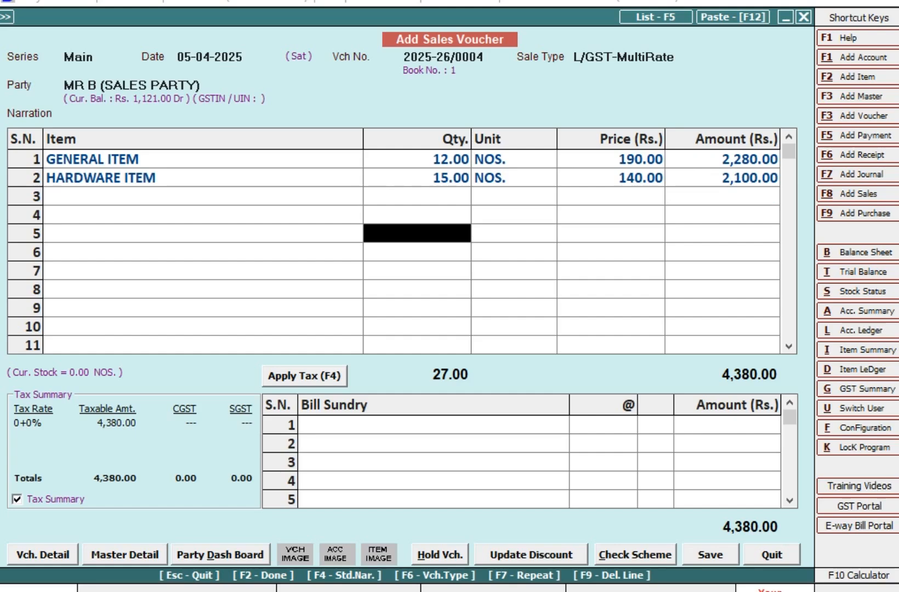
Add SGST and CGST at 9% and the rounding-off as bill sundries of the sales voucher.
{"action": "key", "text": "Escape"}
{"action": "key", "text": "Escape"}
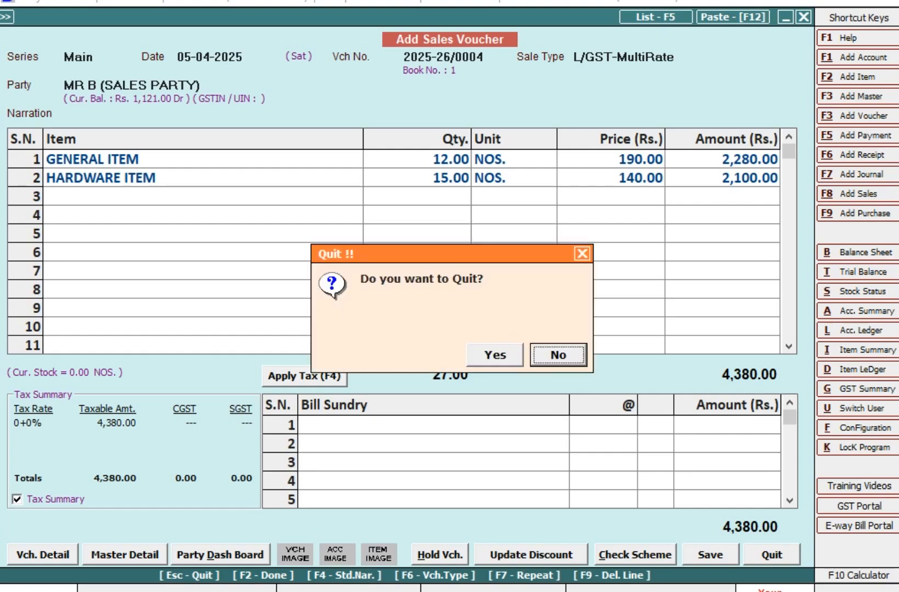
{"action": "key", "text": "Return"}
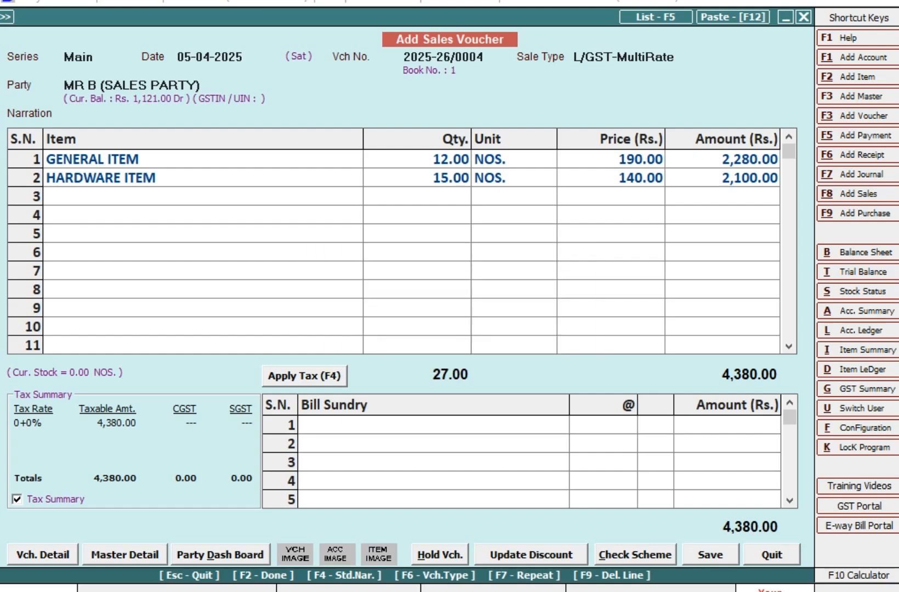
{"action": "type", "text": "s"}
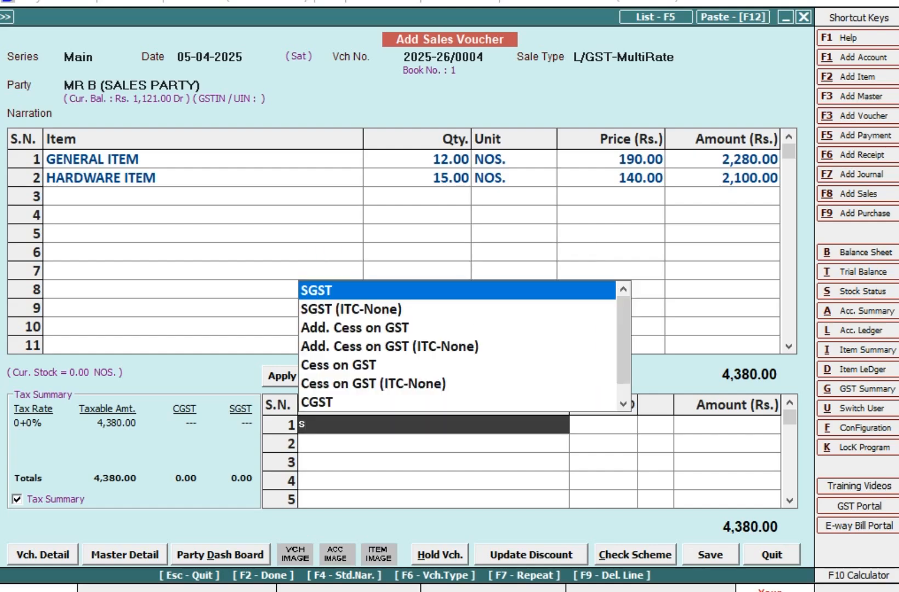
{"action": "key", "text": "Return"}
{"action": "type", "text": "9"}
{"action": "key", "text": "Return"}
{"action": "key", "text": "Return"}
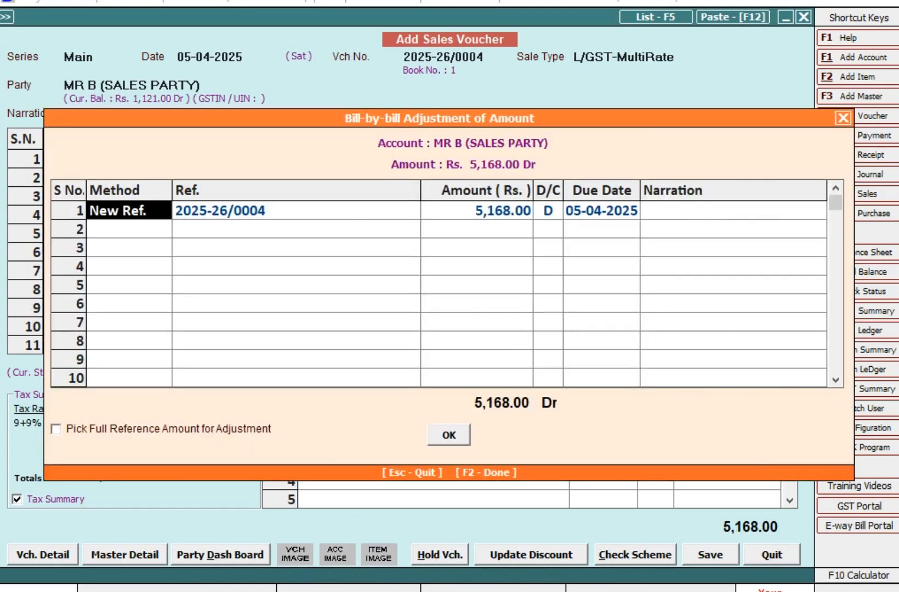
Accept the bill-by-bill adjustment as a new reference, save the sales voucher and leave voucher entry.
{"action": "key", "text": "F2"}
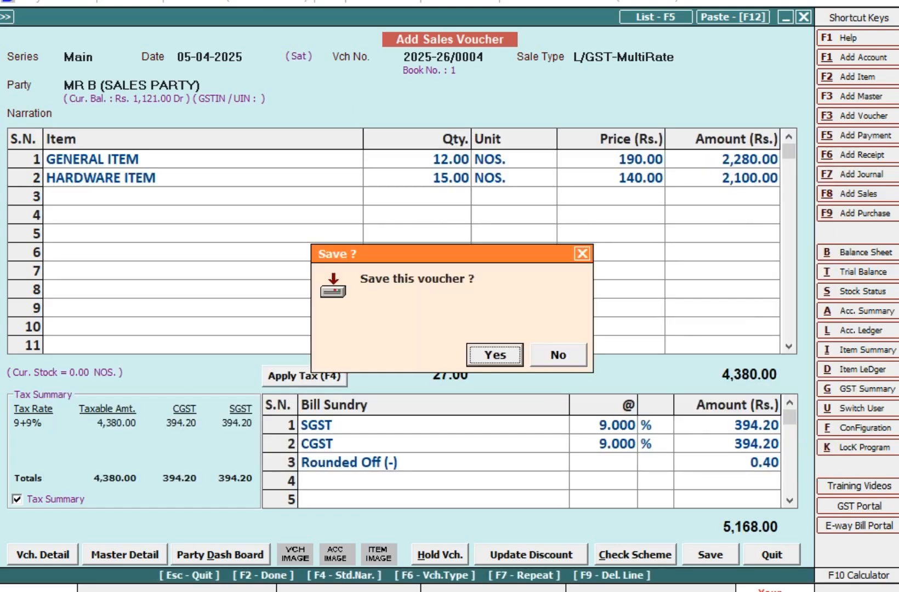
{"action": "key", "text": "Return"}
{"action": "key", "text": "Escape"}
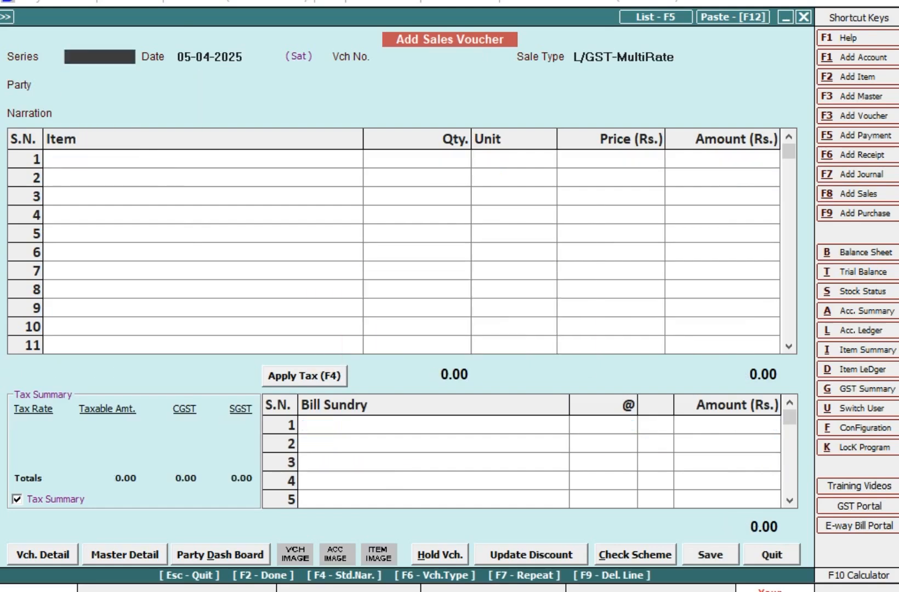
{"action": "key", "text": "Escape"}
{"action": "key", "text": "Escape"}
Open the item pricing mode options for vouchers in the inventory features configuration.
{"action": "key", "text": "Left"}
{"action": "key", "text": "Down"}
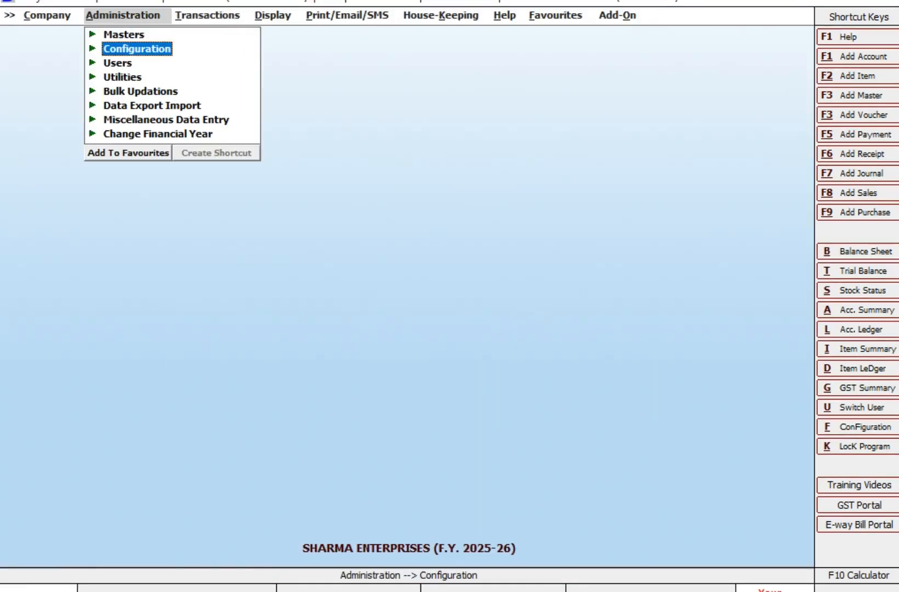
{"action": "key", "text": "Return"}
{"action": "key", "text": "Return"}
{"action": "key", "text": "Down"}
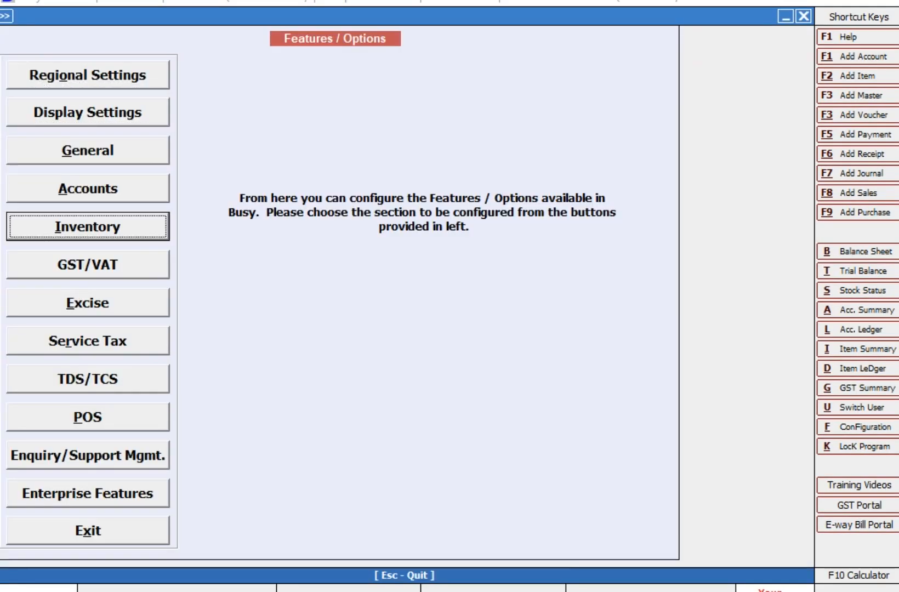
{"action": "key", "text": "Return"}
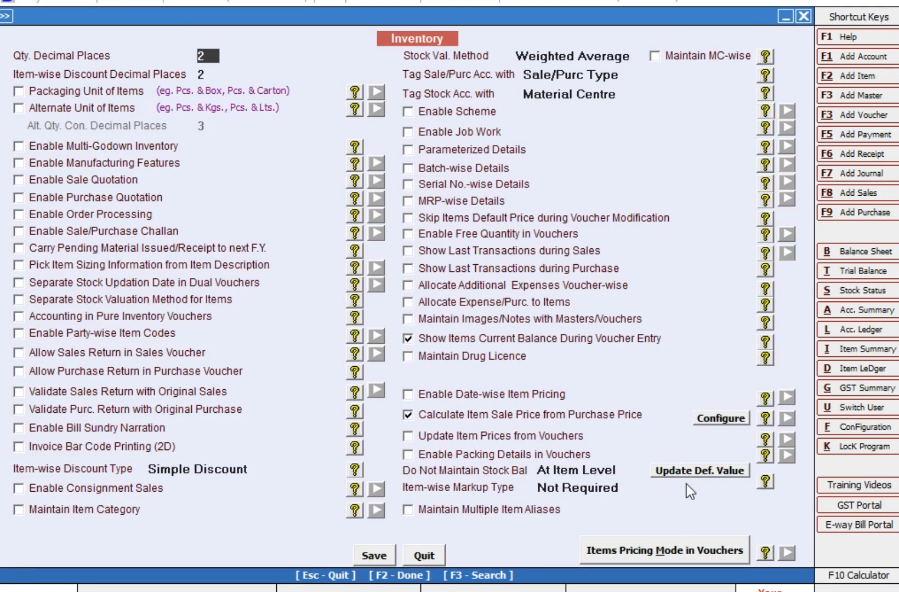
{"action": "left_click", "coordinate": [674, 545]}
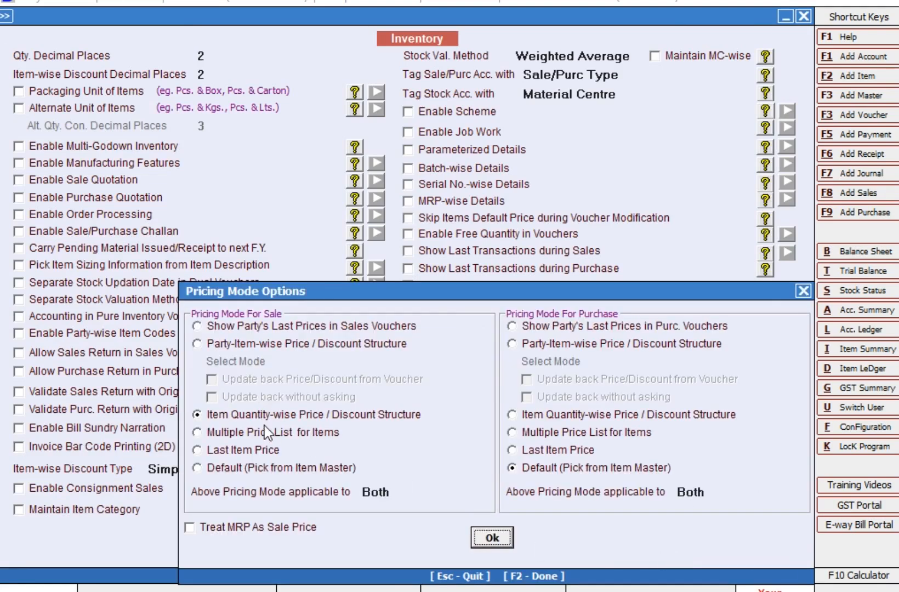
Set the sales pricing mode to Party-Item-wise Price / Discount Structure with mode Party-Item-wise, and save the inventory configuration.
{"action": "left_click", "coordinate": [344, 350]}
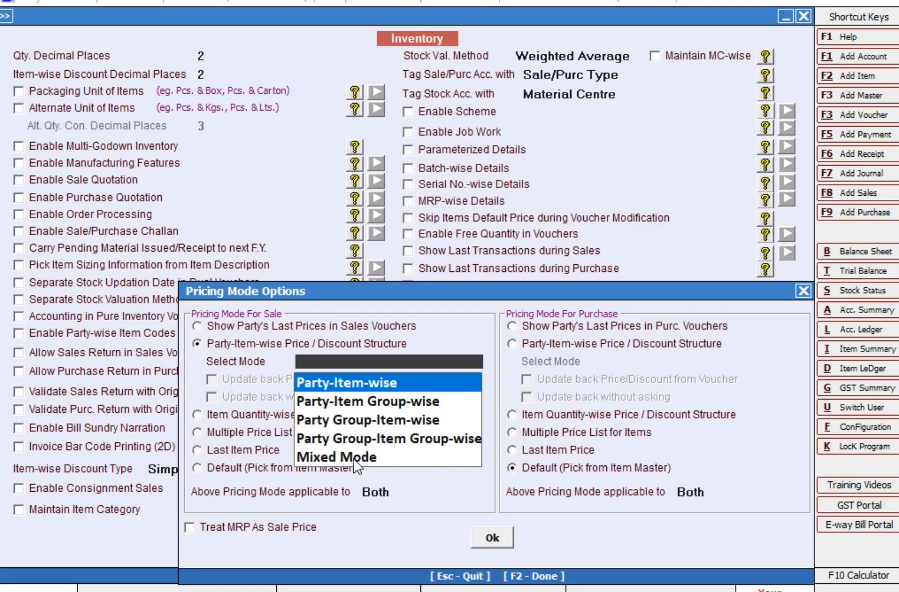
{"action": "left_click", "coordinate": [356, 386]}
{"action": "left_click", "coordinate": [482, 541]}
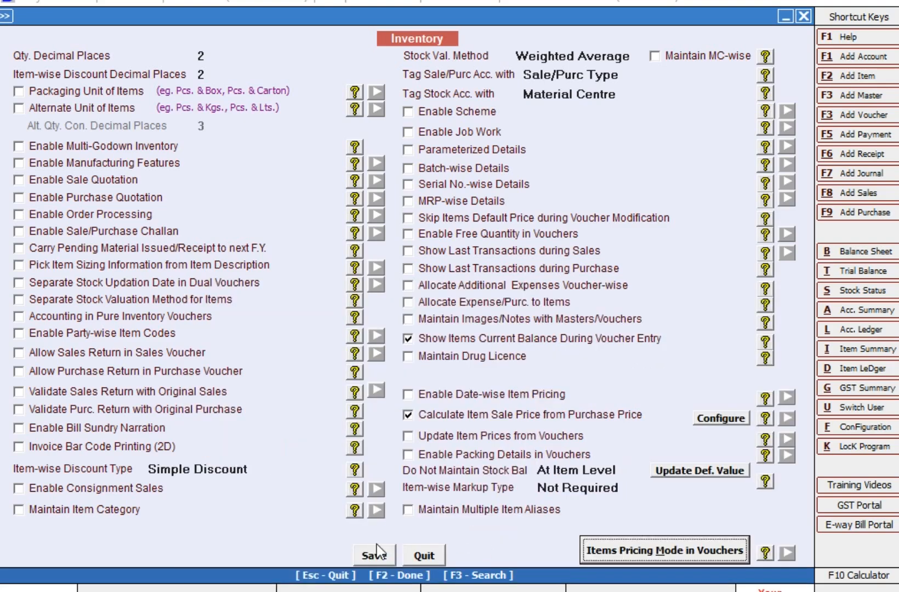
{"action": "left_click", "coordinate": [376, 556]}
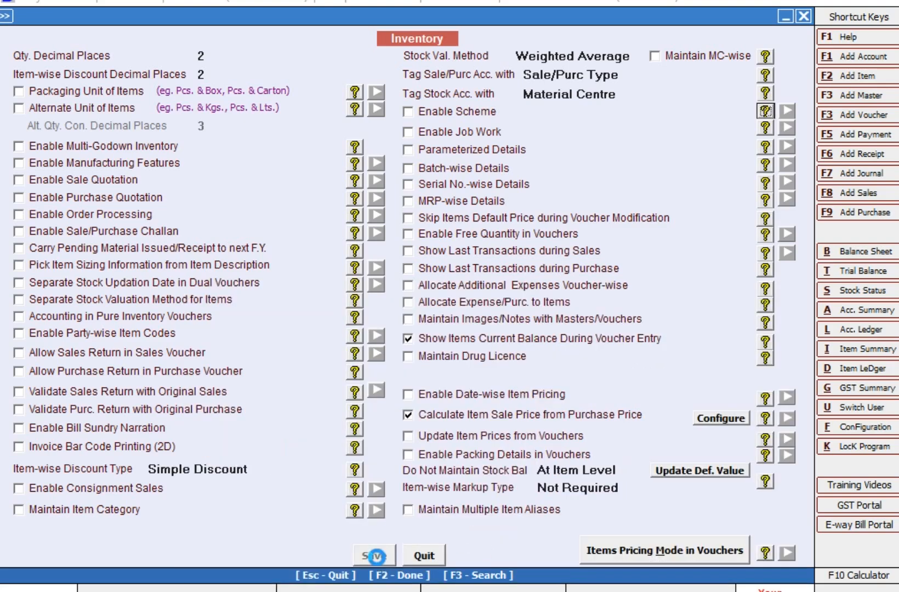
{"action": "key", "text": "Escape"}
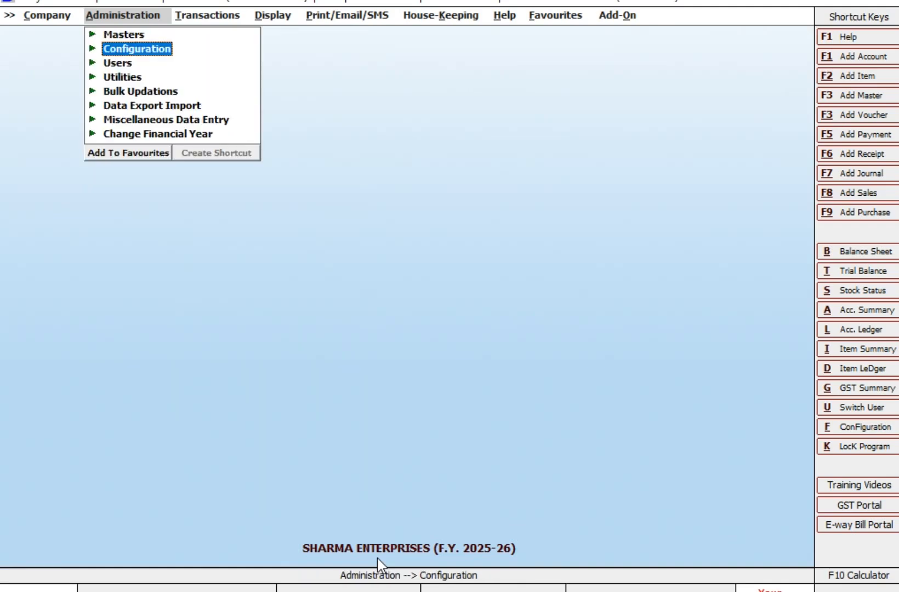
{"action": "key", "text": "Escape"}
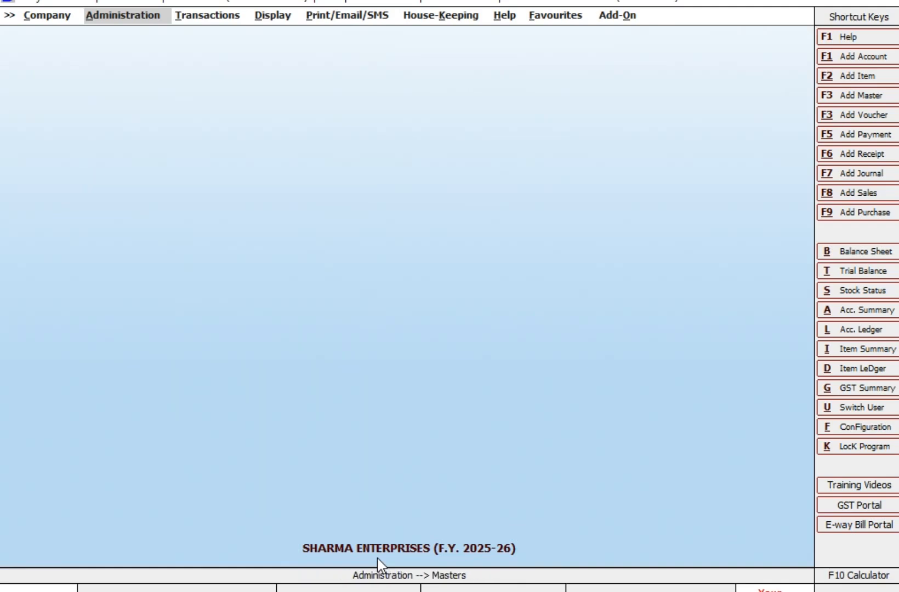
Open the Party-Item Price Structure configuration for sales and choose MR B (SALES PARTY) as the party.
{"action": "key", "text": "Down"}
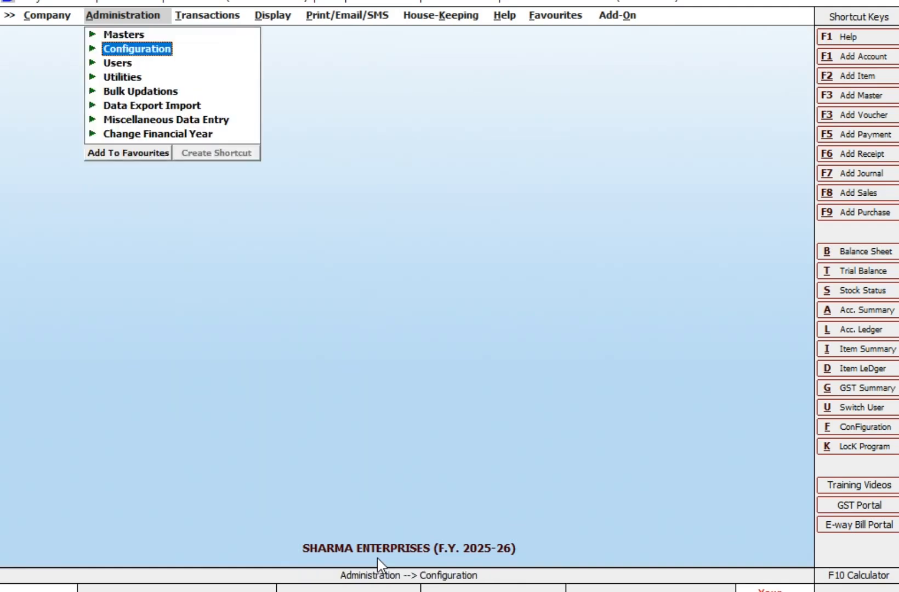
{"action": "key", "text": "Return"}
{"action": "key", "text": "Down"}
{"action": "key", "text": "Down"}
{"action": "key", "text": "Down"}
{"action": "key", "text": "Down"}
{"action": "key", "text": "Down"}
{"action": "key", "text": "Down"}
{"action": "key", "text": "Down"}
{"action": "key", "text": "Down"}
{"action": "key", "text": "Down"}
{"action": "key", "text": "Down"}
{"action": "key", "text": "Down"}
{"action": "key", "text": "Down"}
{"action": "key", "text": "Down"}
{"action": "key", "text": "Down"}
{"action": "key", "text": "Down"}
{"action": "key", "text": "Down"}
{"action": "key", "text": "Down"}
{"action": "key", "text": "Down"}
{"action": "key", "text": "Down"}
{"action": "key", "text": "Down"}
{"action": "key", "text": "Down"}
{"action": "key", "text": "Down"}
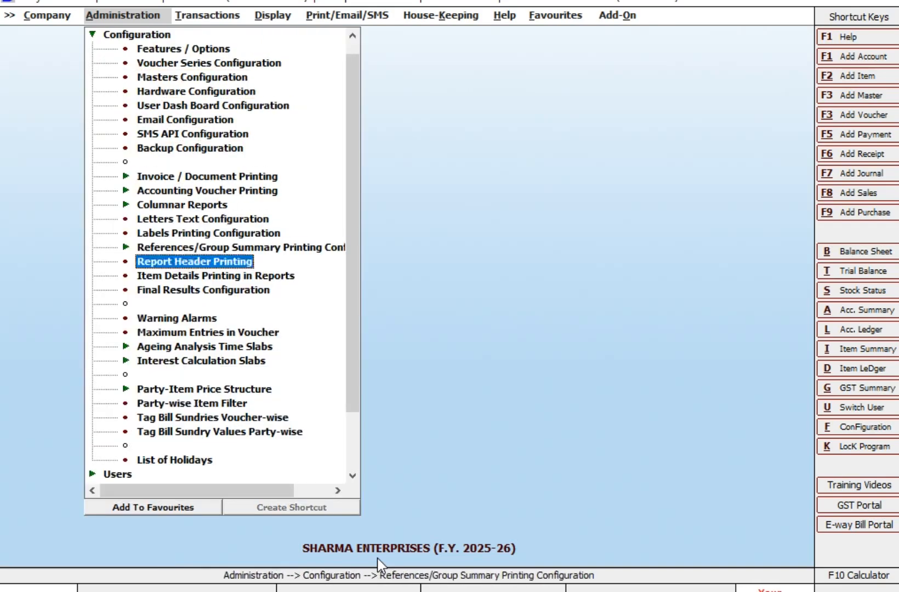
{"action": "key", "text": "Up"}
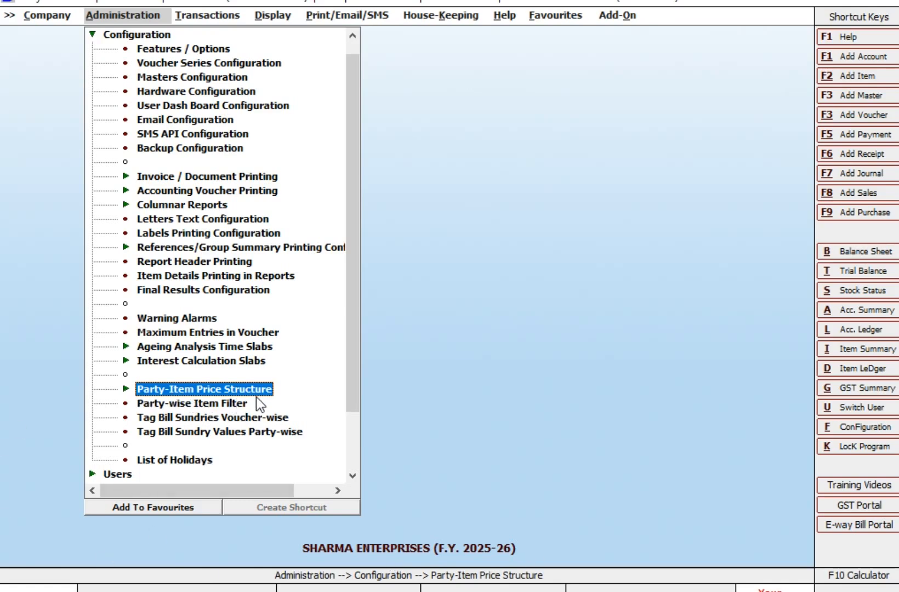
{"action": "key", "text": "Return"}
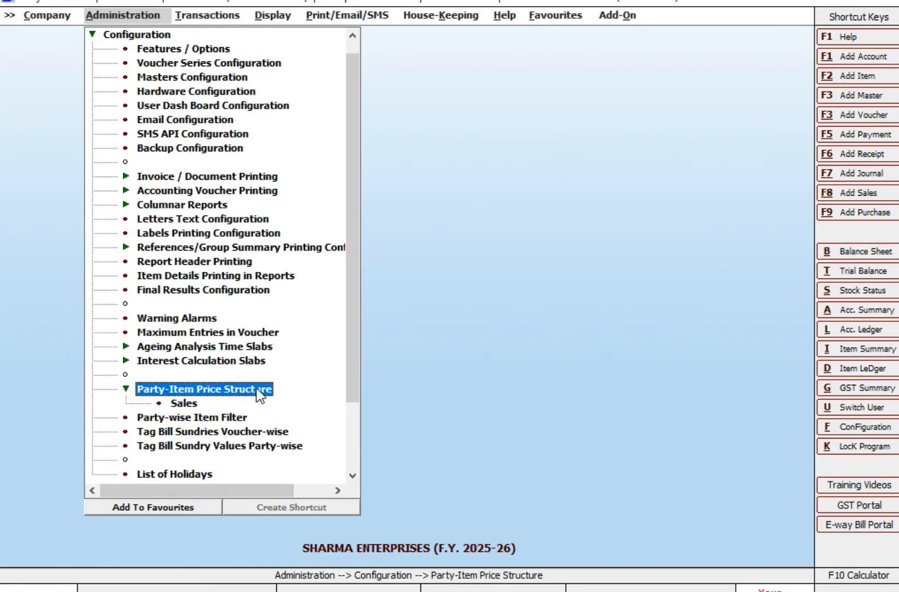
{"action": "key", "text": "Down"}
{"action": "left_click", "coordinate": [256, 387]}
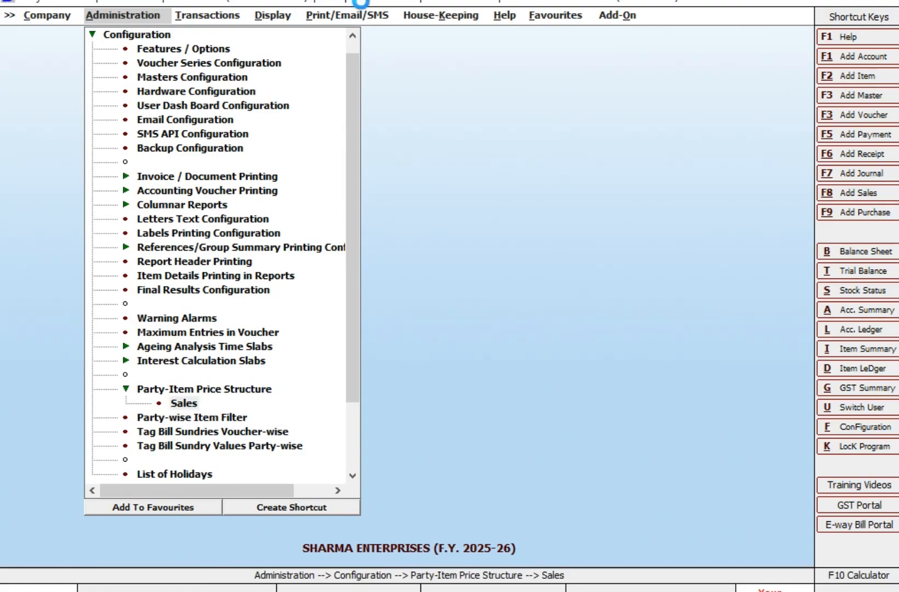
{"action": "key", "text": "Return"}
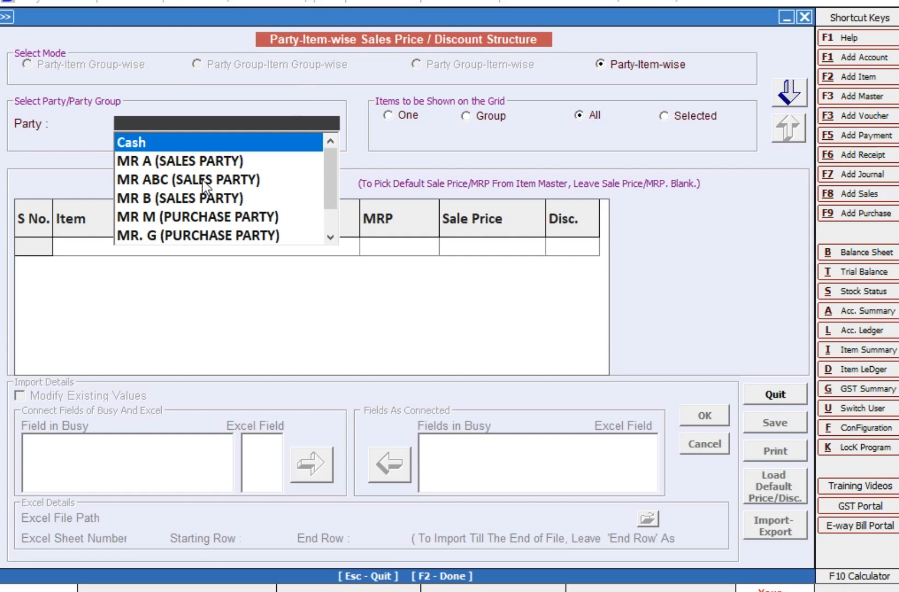
{"action": "left_click", "coordinate": [198, 196]}
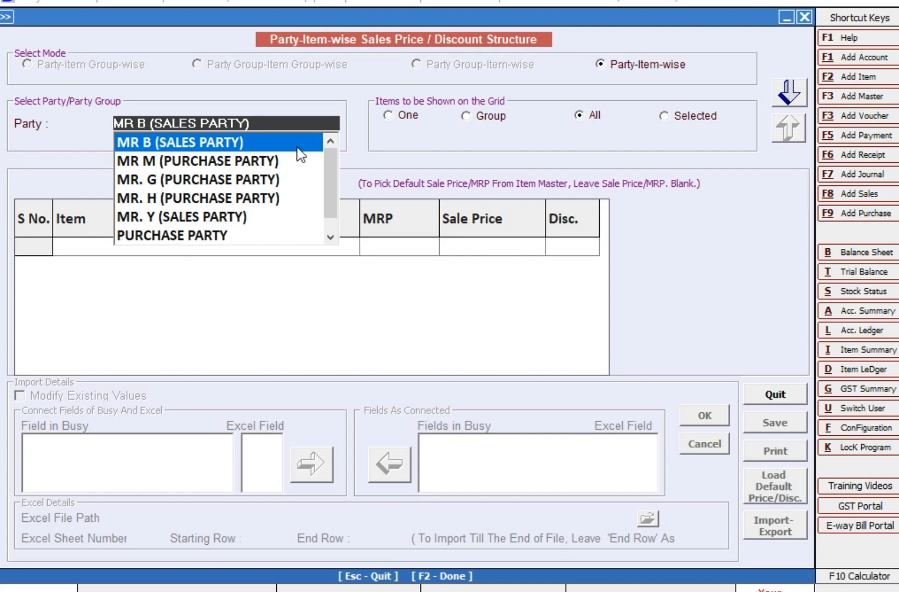
{"action": "key", "text": "Return"}
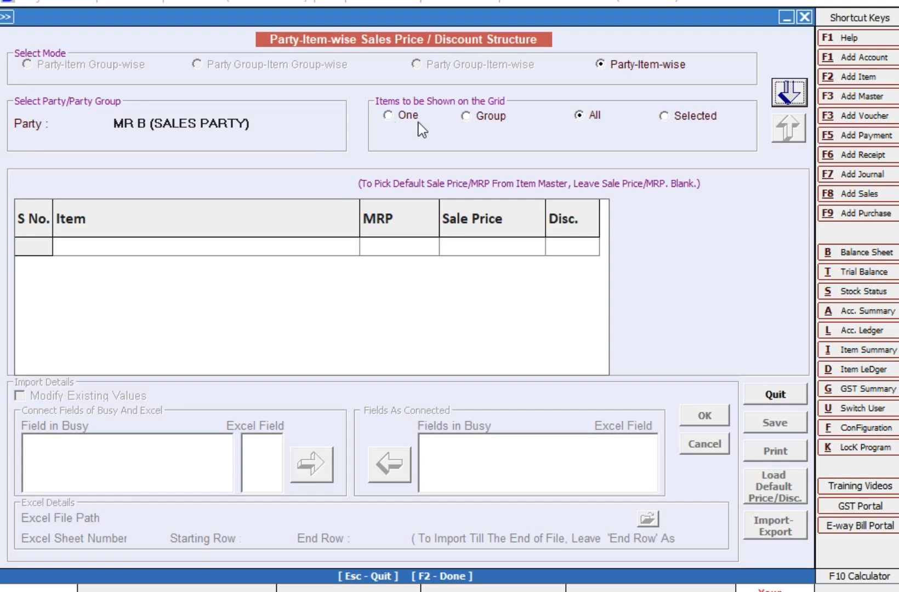
Limit the grid to the selected items APPLE FRUIT, CROCKERY ITEM and ITEM @ 12%.
{"action": "left_click", "coordinate": [492, 121]}
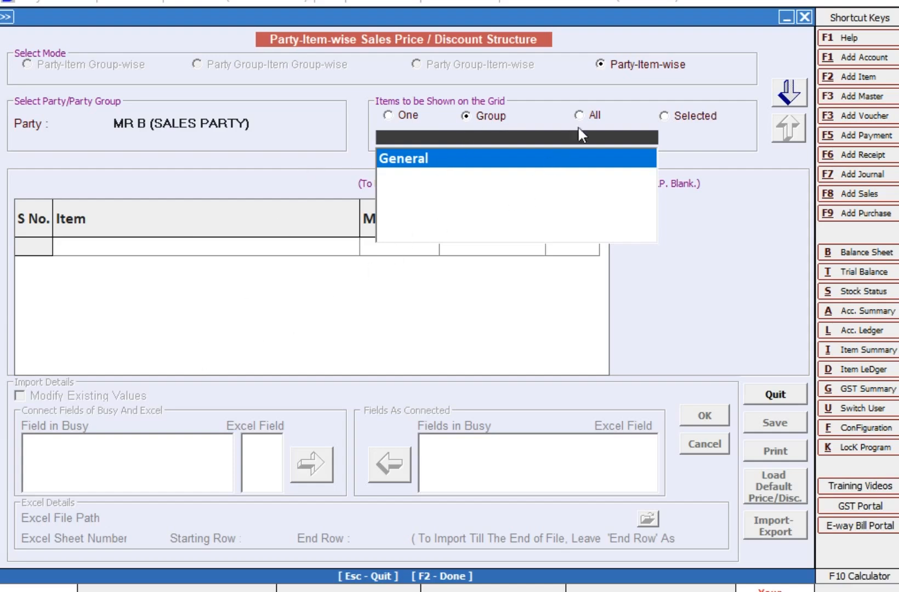
{"action": "left_click", "coordinate": [593, 117]}
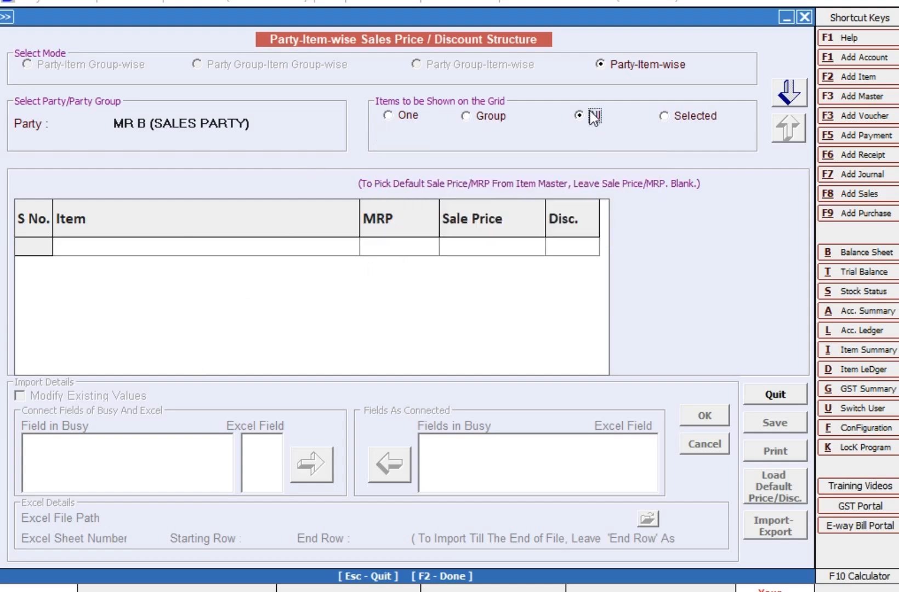
{"action": "left_click", "coordinate": [674, 120]}
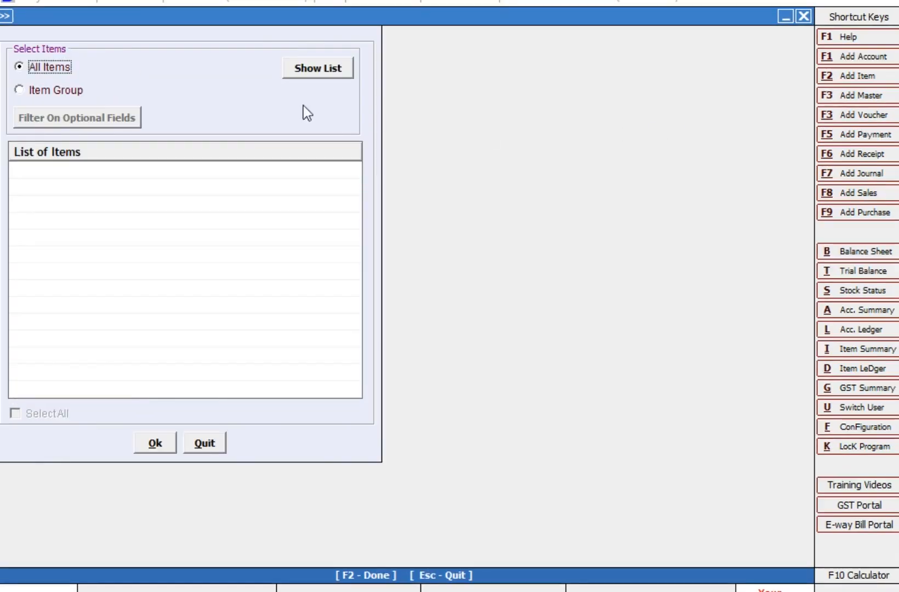
{"action": "left_click", "coordinate": [318, 80]}
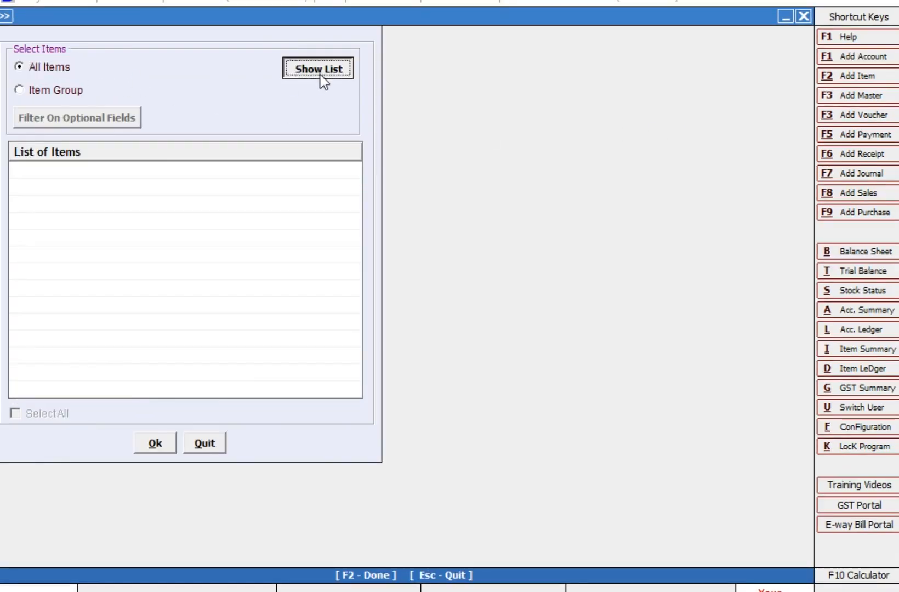
{"action": "left_click", "coordinate": [18, 169]}
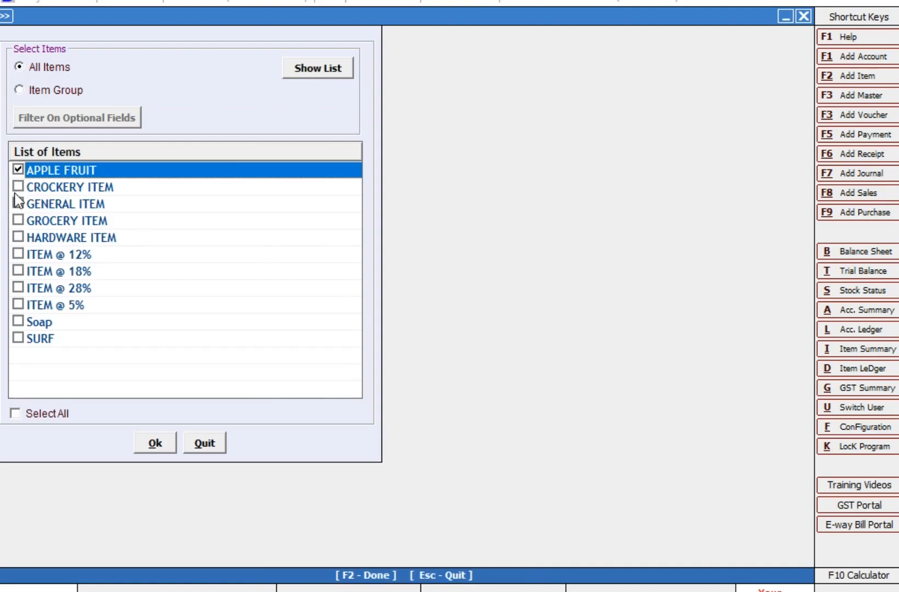
{"action": "left_click", "coordinate": [18, 186]}
{"action": "left_click", "coordinate": [13, 220]}
{"action": "left_click", "coordinate": [18, 254]}
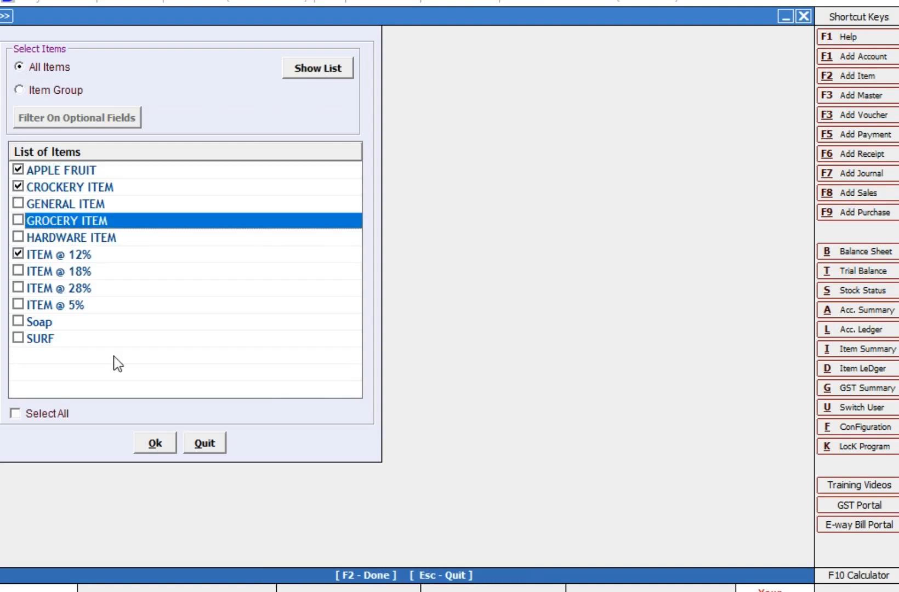
{"action": "left_click", "coordinate": [163, 441]}
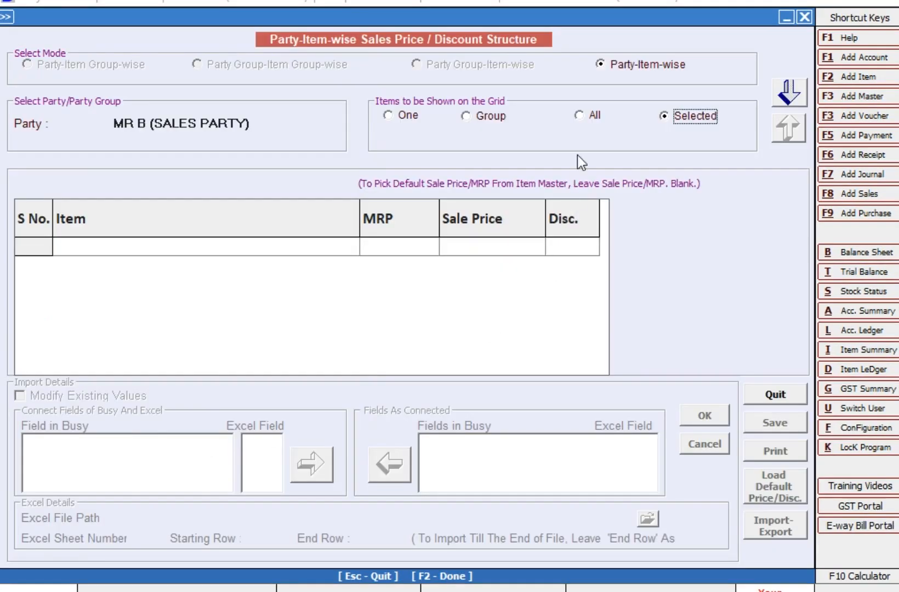
Load all items into the party's sales price and discount grid.
{"action": "left_click", "coordinate": [586, 120]}
{"action": "left_click", "coordinate": [784, 101]}
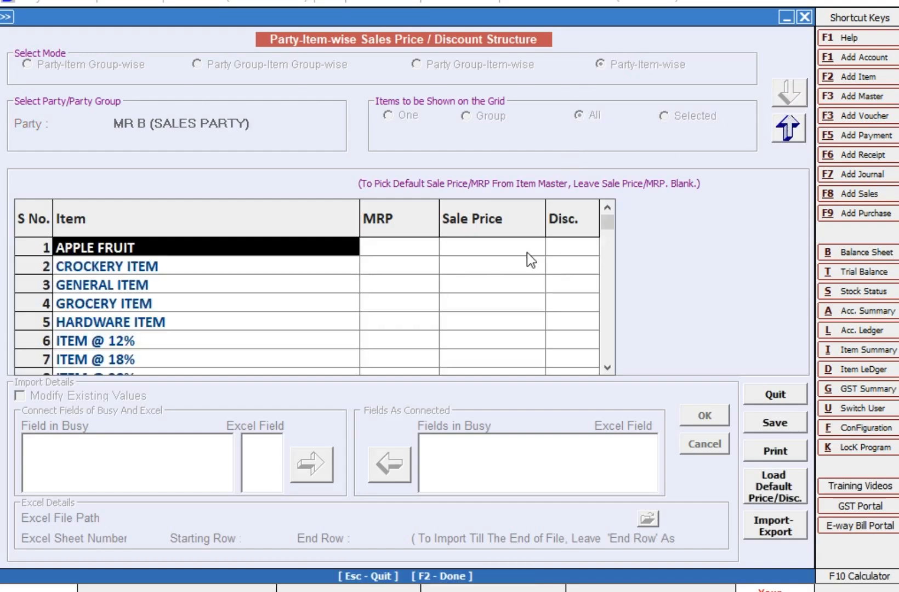
Examine the items listed in the party's price grid, together with its MRP, sale price and discount columns.
{"action": "key", "text": "Down"}
{"action": "key", "text": "Down"}
{"action": "key", "text": "Down"}
{"action": "key", "text": "Down"}
{"action": "key", "text": "Down"}
{"action": "key", "text": "Down"}
{"action": "key", "text": "Down"}
{"action": "key", "text": "Down"}
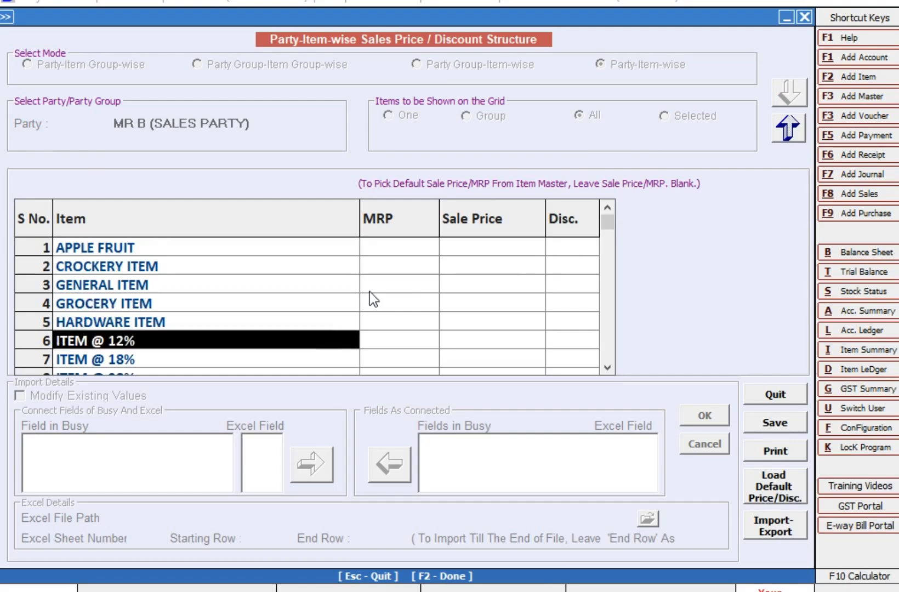
{"action": "key", "text": "Up"}
{"action": "key", "text": "Up"}
{"action": "key", "text": "Up"}
{"action": "key", "text": "Up"}
{"action": "key", "text": "Up"}
{"action": "key", "text": "Up"}
{"action": "key", "text": "Up"}
{"action": "key", "text": "Up"}
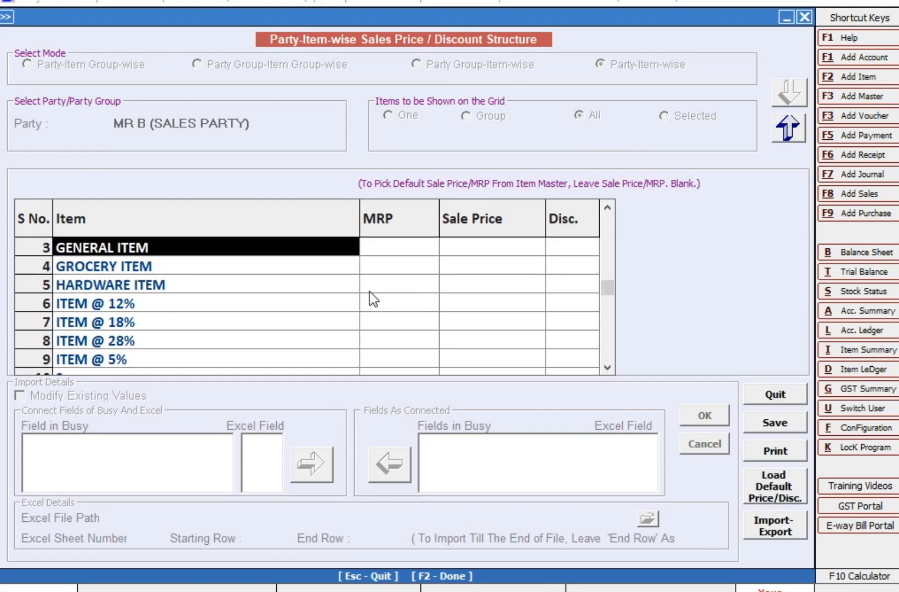
{"action": "key", "text": "Return"}
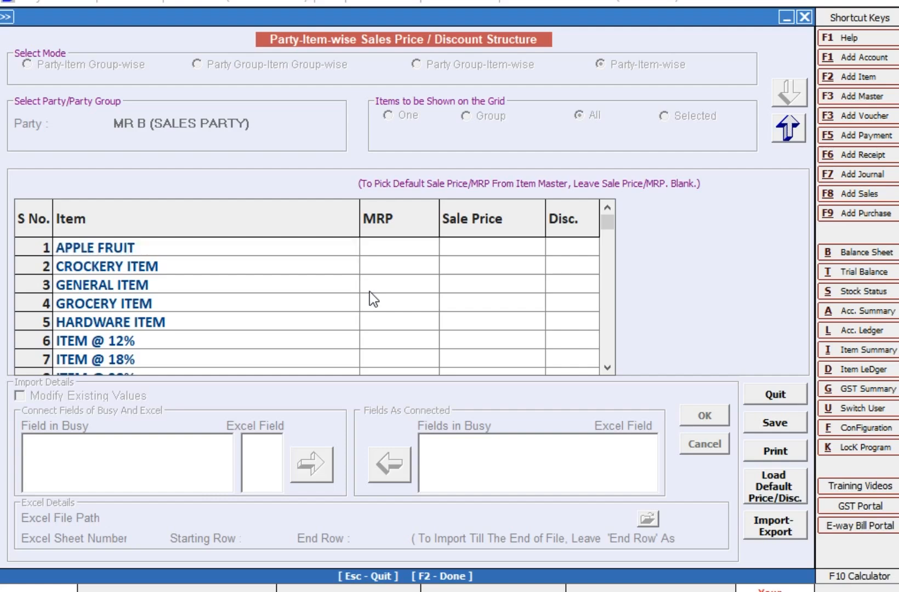
{"action": "left_click", "coordinate": [312, 253]}
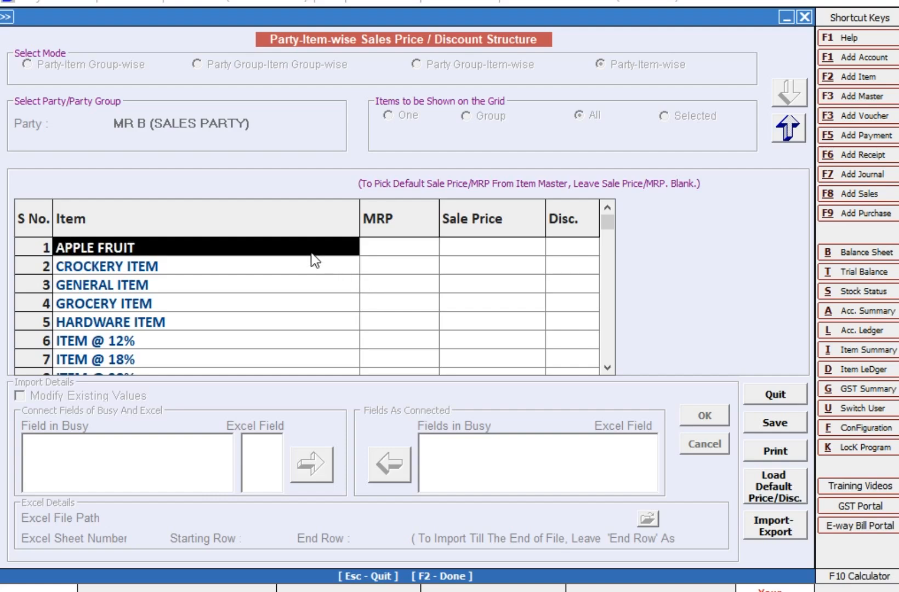
Delete the other items from MR B's price grid, keeping only CROCKERY ITEM and GROCERY ITEM.
{"action": "key", "text": "Delete"}
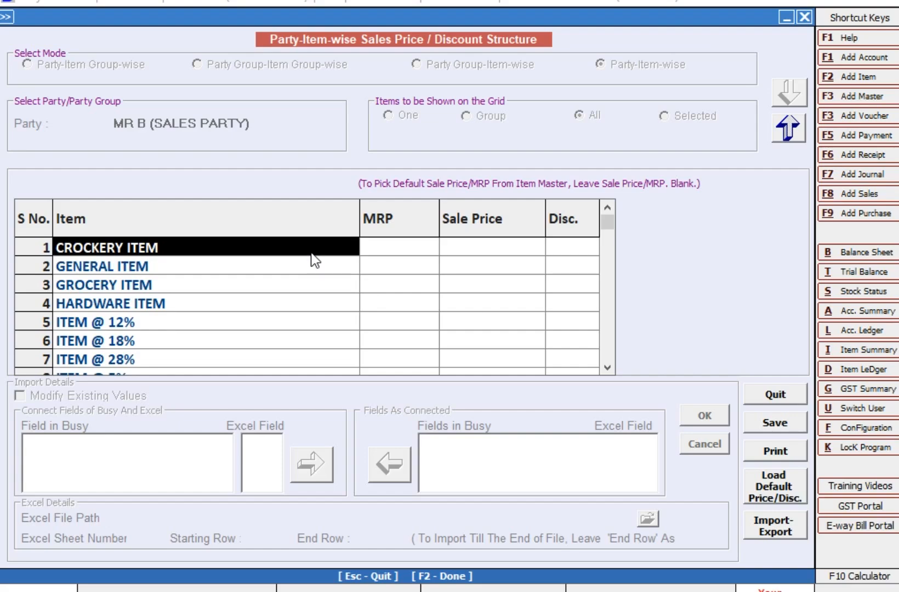
{"action": "key", "text": "Down"}
{"action": "key", "text": "Delete"}
{"action": "key", "text": "Down"}
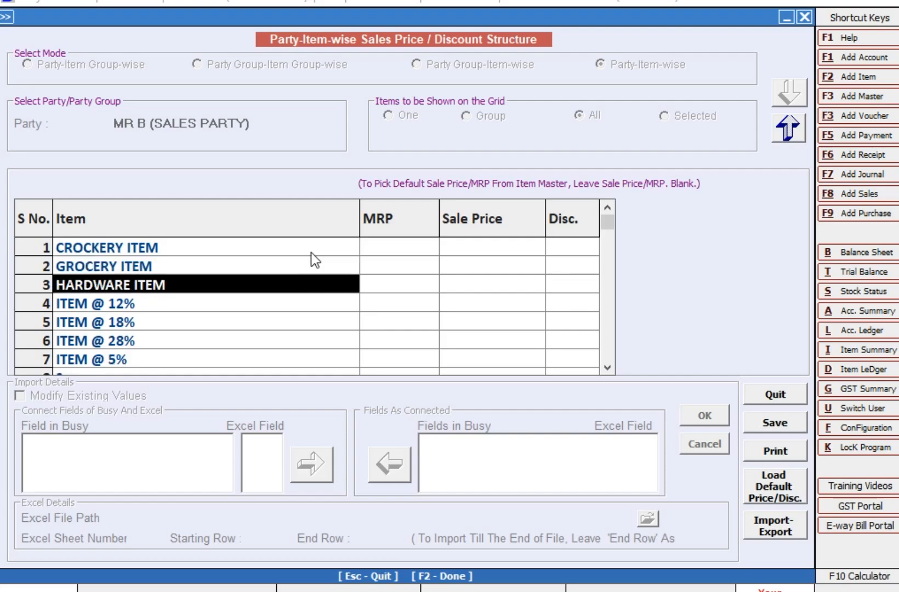
{"action": "key", "text": "Delete"}
{"action": "key", "text": "Delete"}
{"action": "key", "text": "Delete"}
{"action": "key", "text": "Delete"}
{"action": "key", "text": "Delete"}
{"action": "key", "text": "Delete"}
{"action": "key", "text": "Delete"}
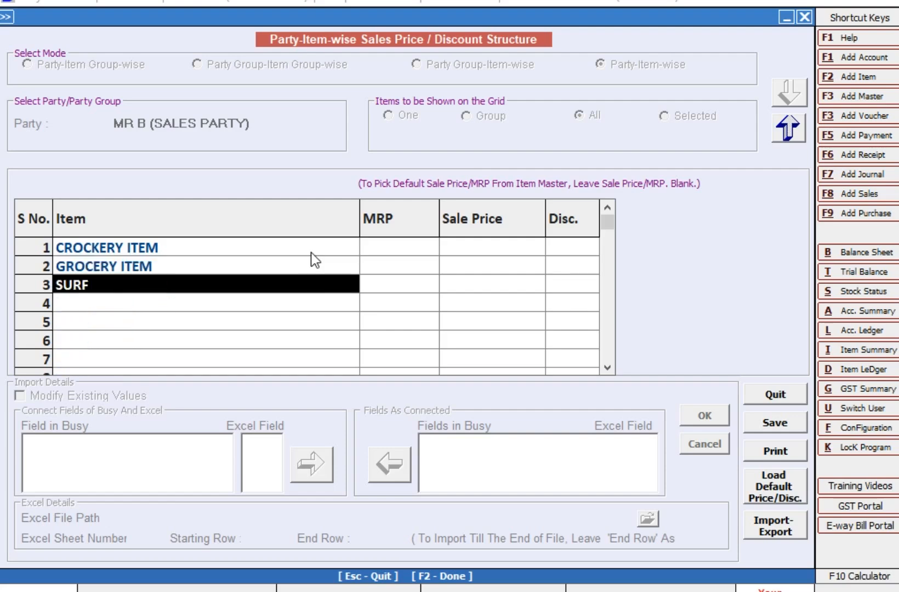
Set CROCKERY ITEM's sale price to 200 and its discount to 5 for the party.
{"action": "key", "text": "Up"}
{"action": "key", "text": "Up"}
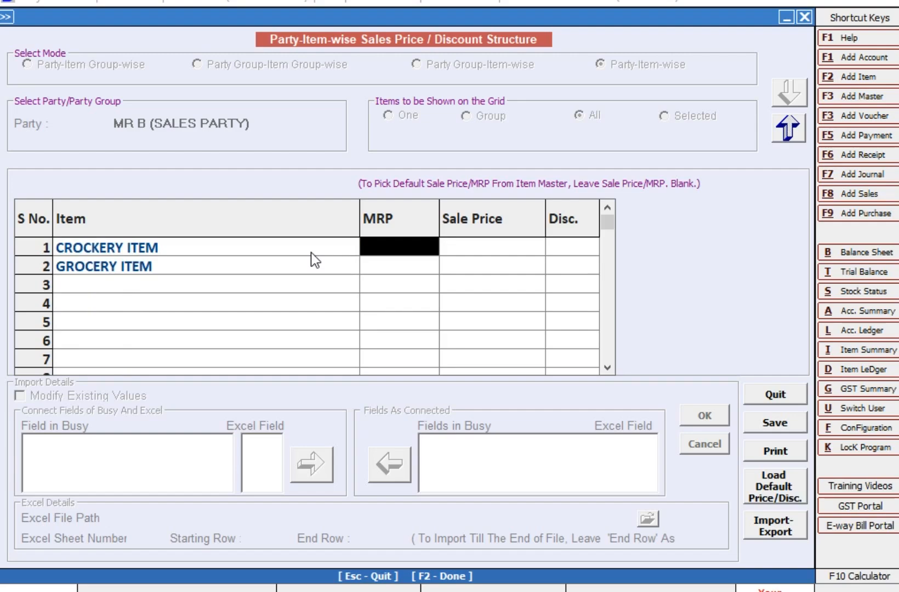
{"action": "key", "text": "Return"}
{"action": "type", "text": "200"}
{"action": "key", "text": "Return"}
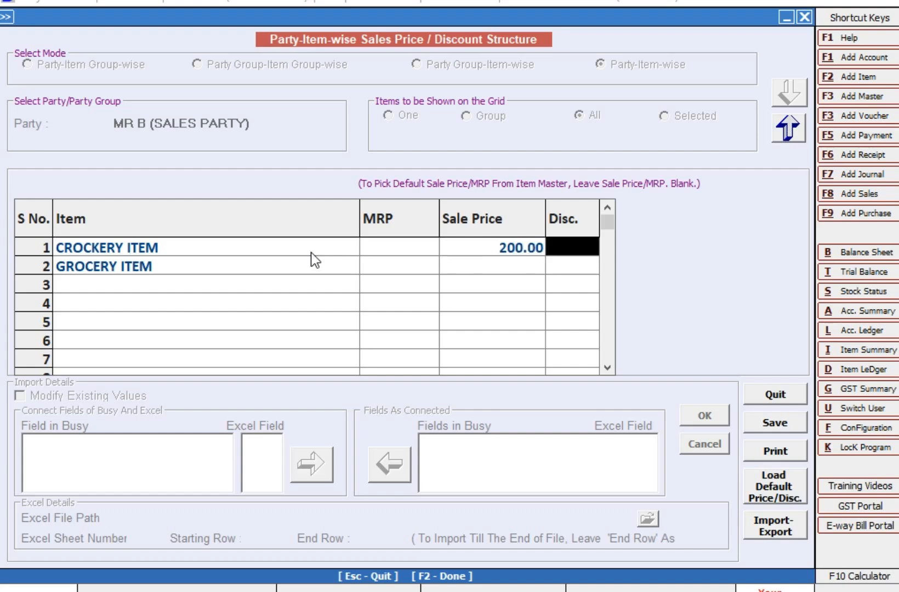
{"action": "type", "text": "5"}
{"action": "key", "text": "Return"}
Set GROCERY ITEM's sale price to 300 and discount to 5, and save the party's price structure.
{"action": "key", "text": "Return"}
{"action": "key", "text": "Return"}
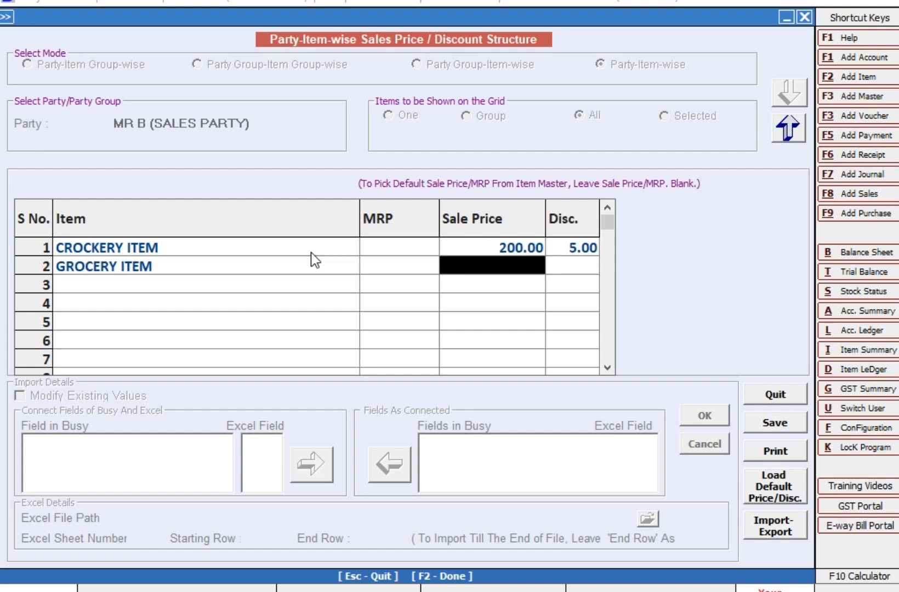
{"action": "type", "text": "300"}
{"action": "key", "text": "Return"}
{"action": "type", "text": "5"}
{"action": "key", "text": "Return"}
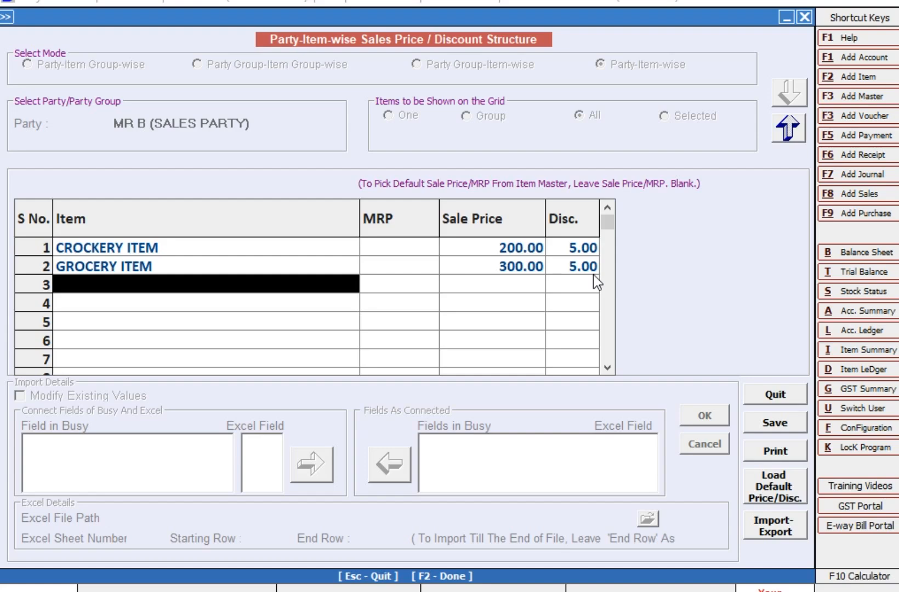
{"action": "left_click", "coordinate": [775, 425]}
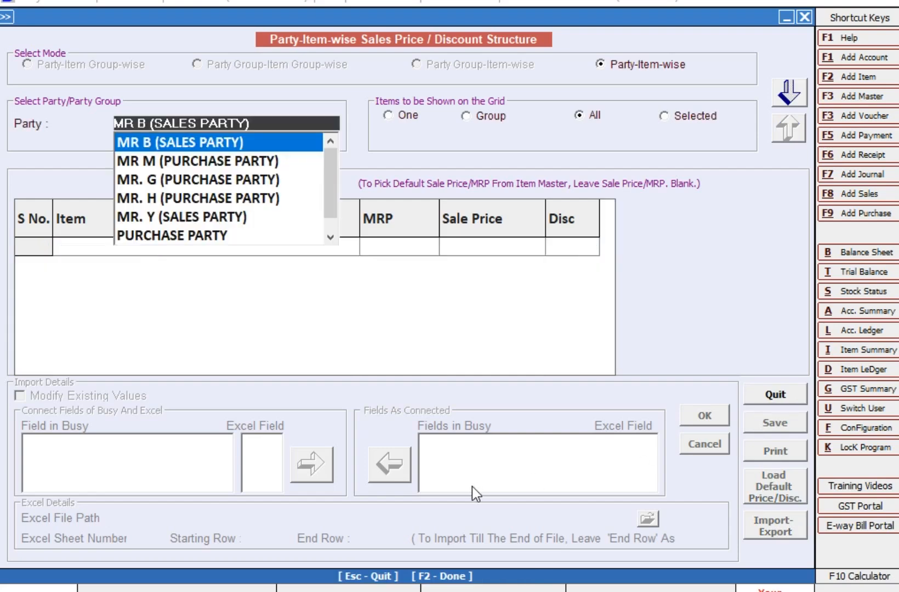
{"action": "key", "text": "Escape"}
{"action": "key", "text": "Escape"}
{"action": "key", "text": "Escape"}
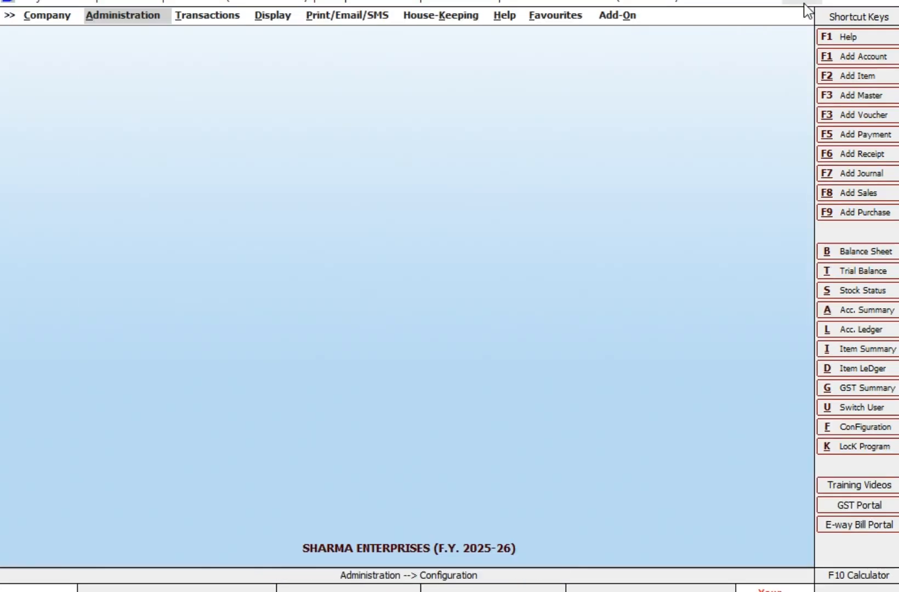
Start a new sales voucher in the Main series dated 07-04-2025.
{"action": "key", "text": "Right"}
{"action": "key", "text": "Return"}
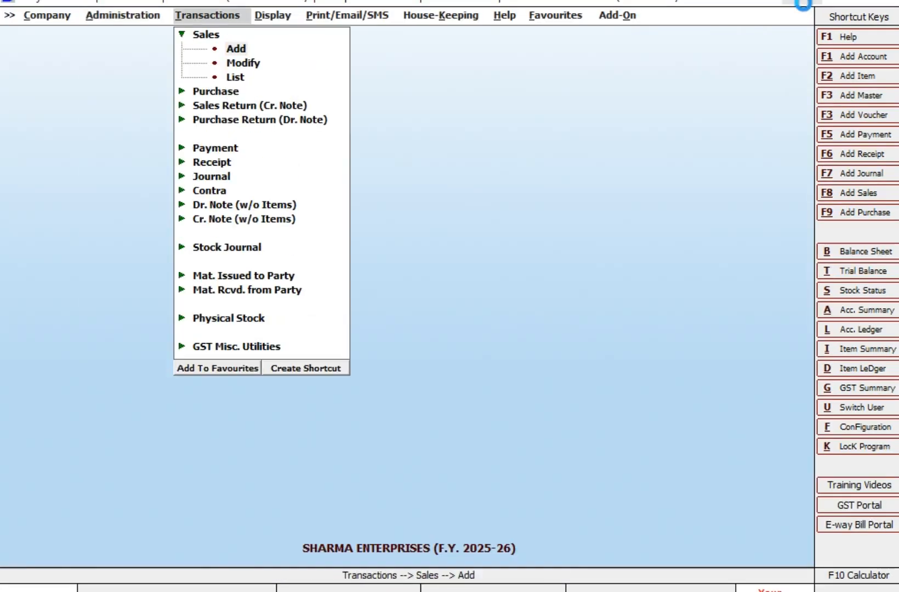
{"action": "key", "text": "Return"}
{"action": "key", "text": "Return"}
{"action": "type", "text": "7-4"}
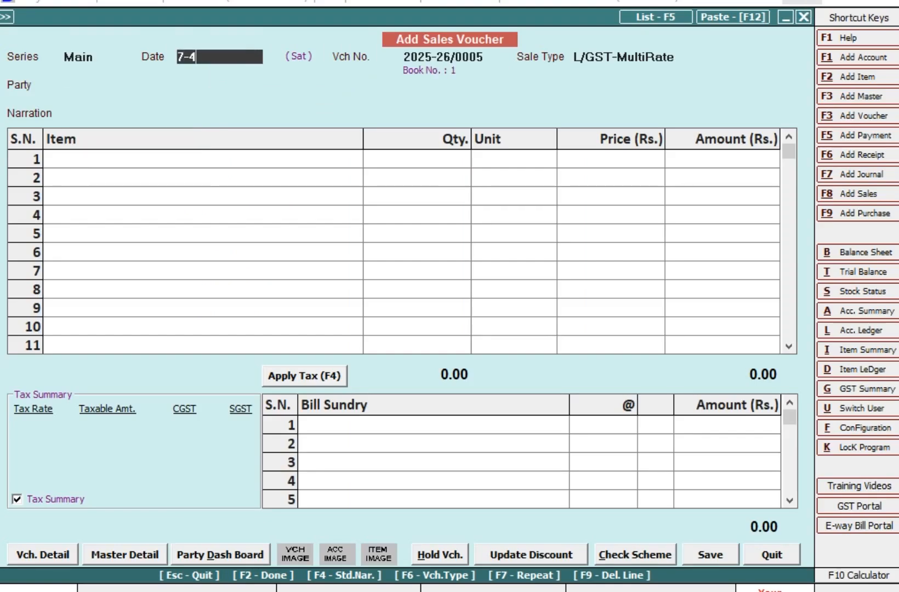
{"action": "key", "text": "Return"}
{"action": "key", "text": "Return"}
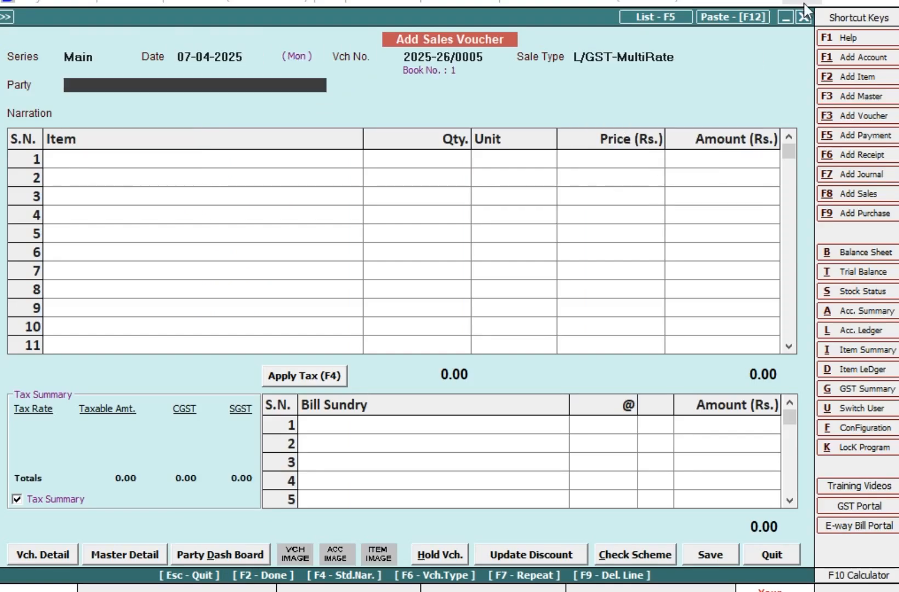
Choose MR B (SALES PARTY) as the voucher's party and leave the narration blank.
{"action": "type", "text": "MR"}
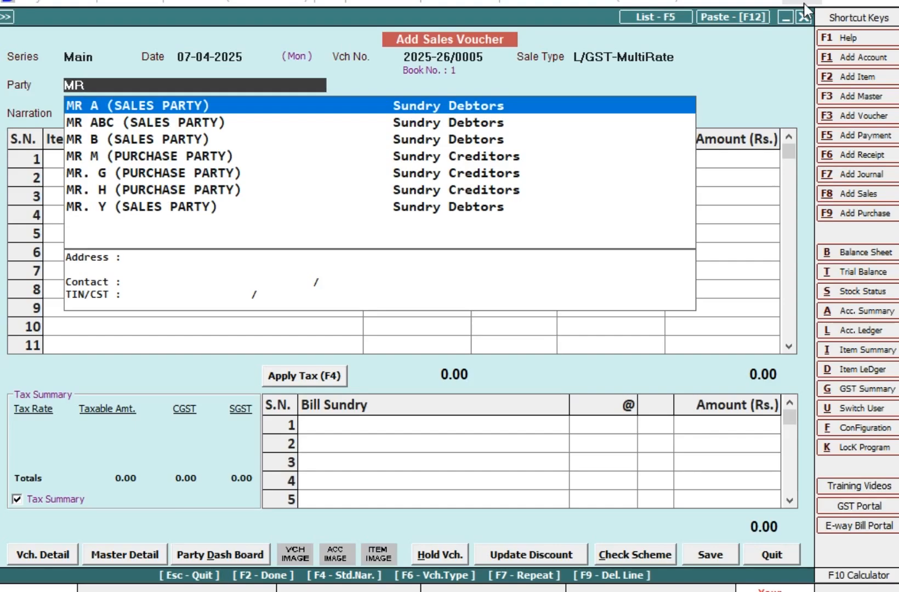
{"action": "key", "text": "Down"}
{"action": "key", "text": "Down"}
{"action": "key", "text": "Return"}
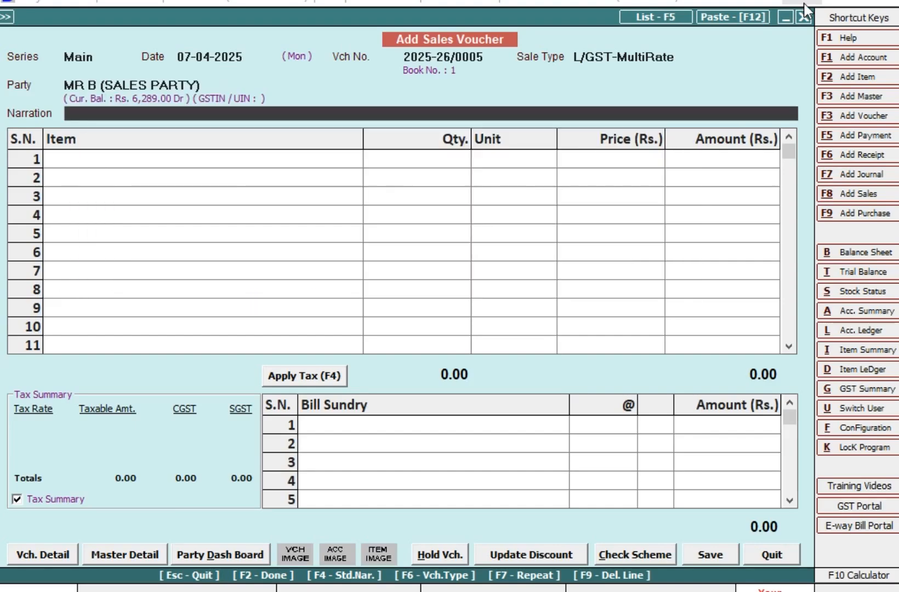
{"action": "key", "text": "Return"}
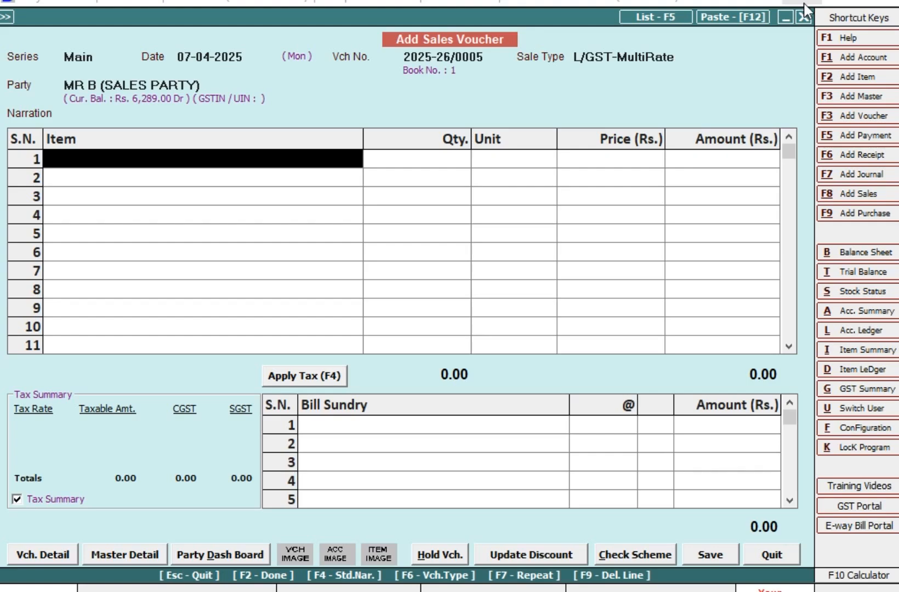
Enter CROCKERY ITEM in the first voucher row without a quantity to check its automatically filled price.
{"action": "type", "text": "CR"}
{"action": "key", "text": "Return"}
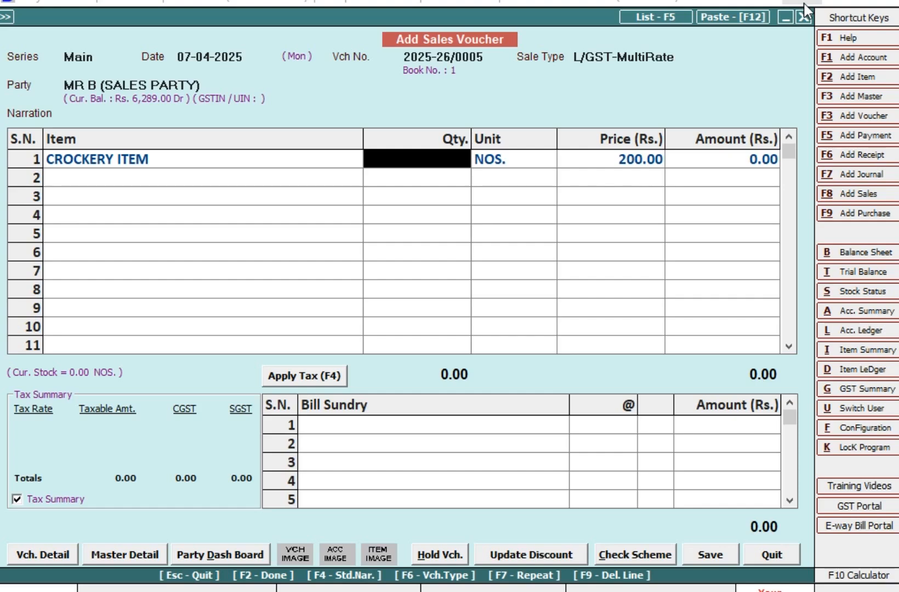
{"action": "key", "text": "Return"}
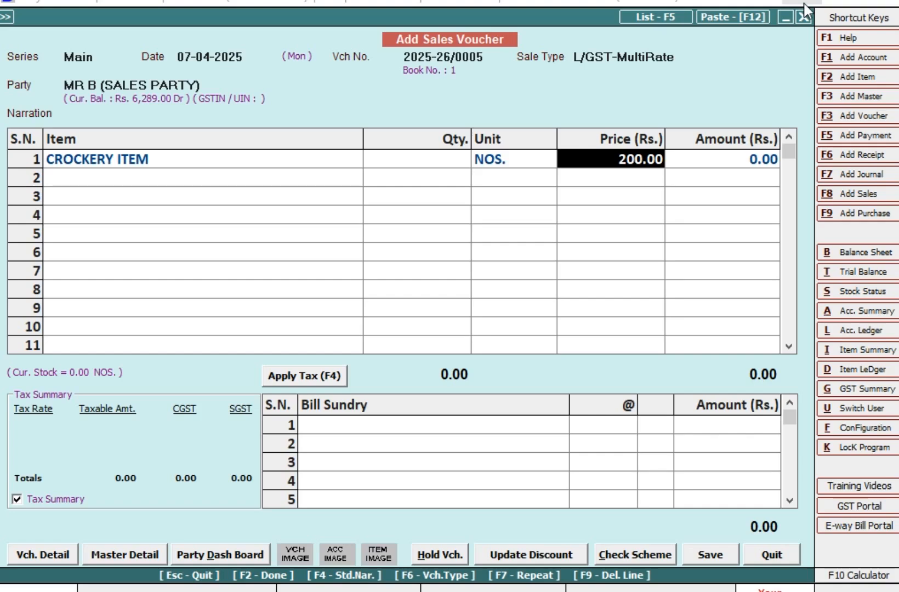
Replace CROCKERY ITEM with GROCERY ITEM in the first voucher row and check its automatically filled price.
{"action": "key", "text": "Left"}
{"action": "key", "text": "Left"}
{"action": "key", "text": "Left"}
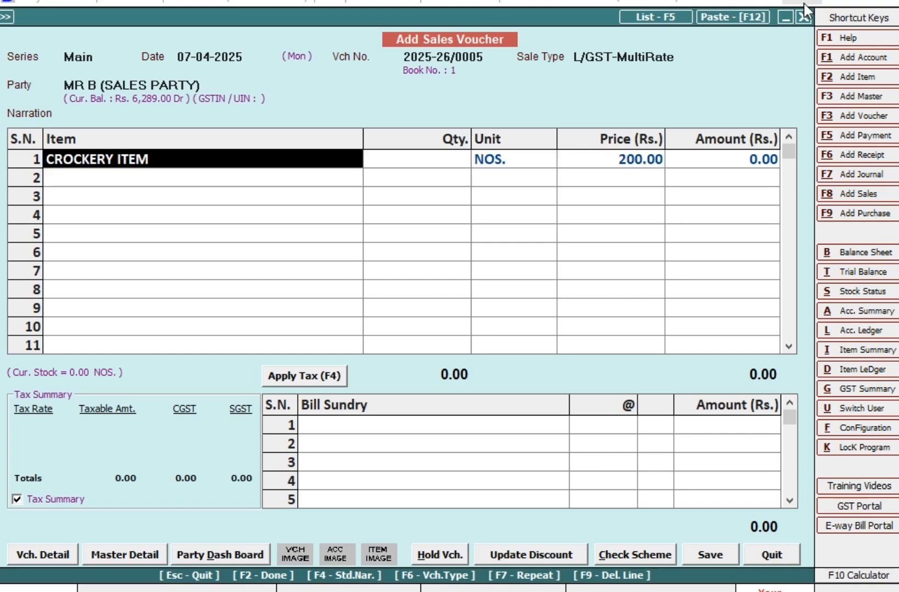
{"action": "key", "text": "F9"}
{"action": "type", "text": "g"}
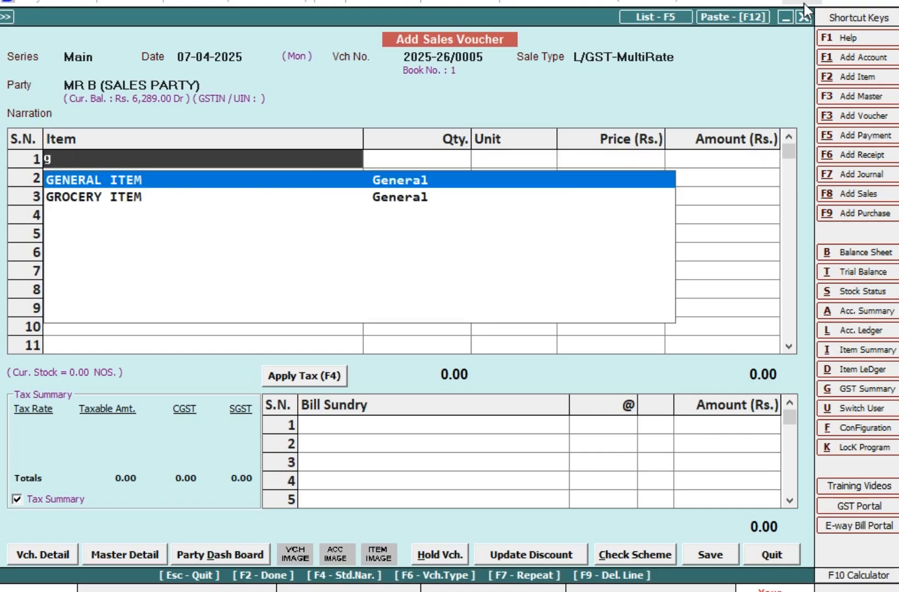
{"action": "key", "text": "Down"}
{"action": "key", "text": "Return"}
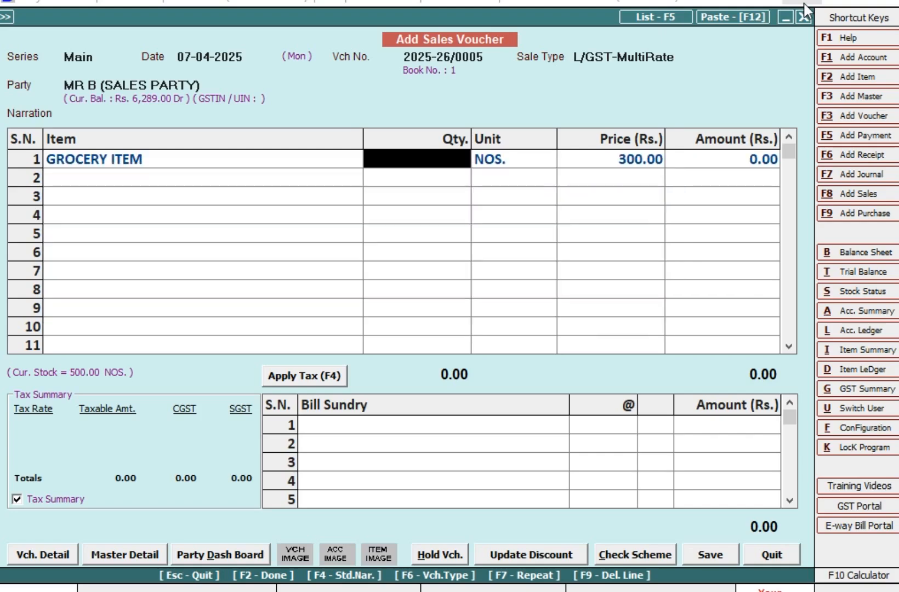
{"action": "key", "text": "Return"}
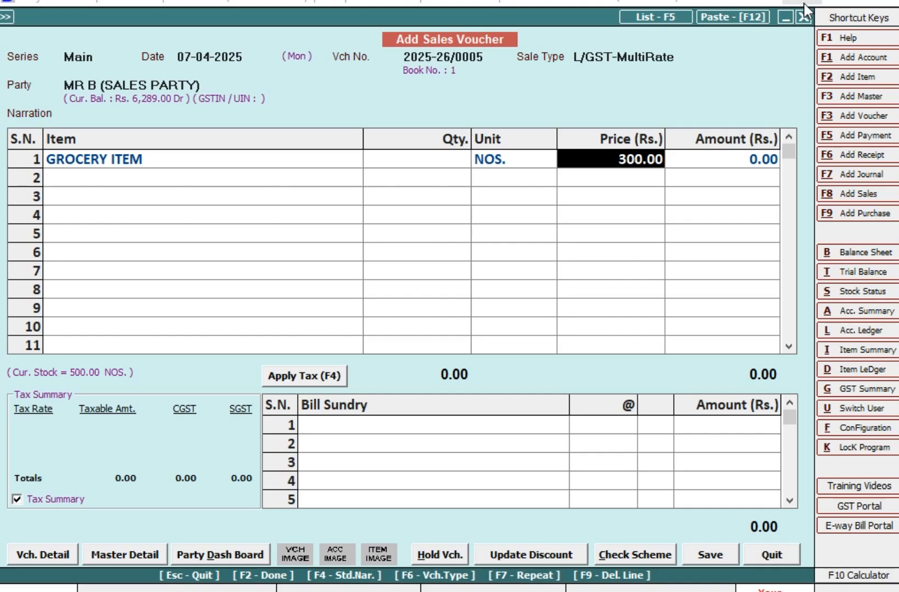
Quit the sales voucher without saving it.
{"action": "key", "text": "Escape"}
{"action": "key", "text": "Left"}
{"action": "key", "text": "Return"}
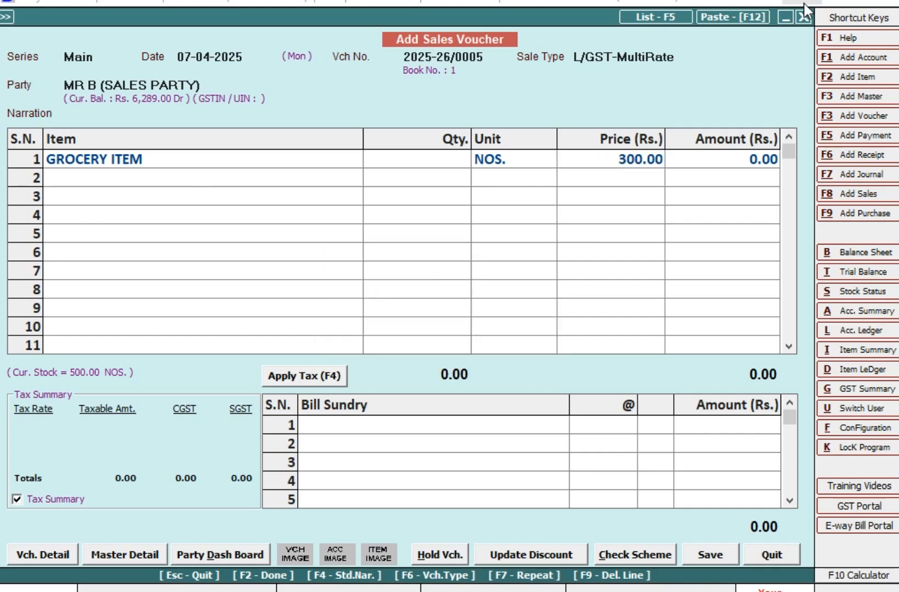
Open the Inventory section of the Features / Options configuration.
{"action": "key", "text": "Left"}
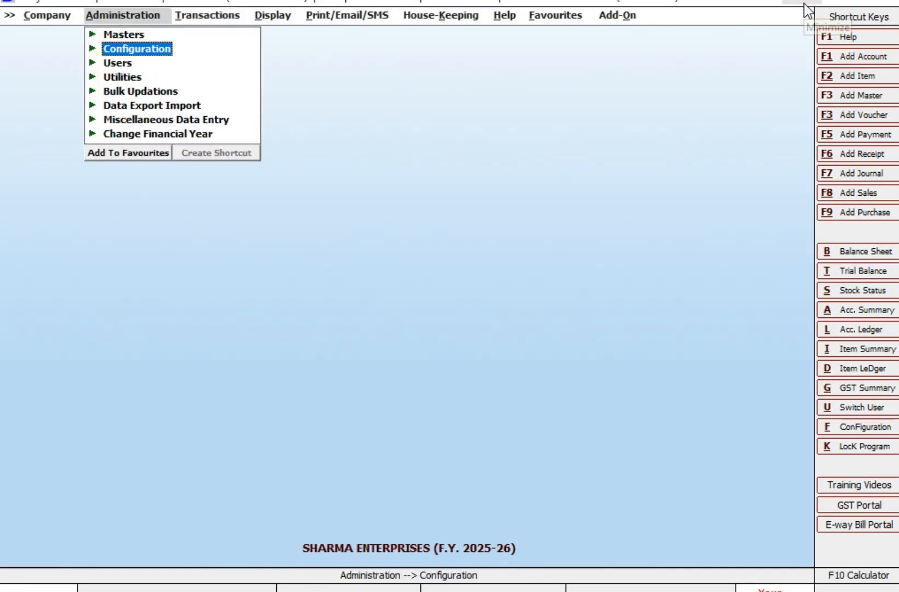
{"action": "key", "text": "Return"}
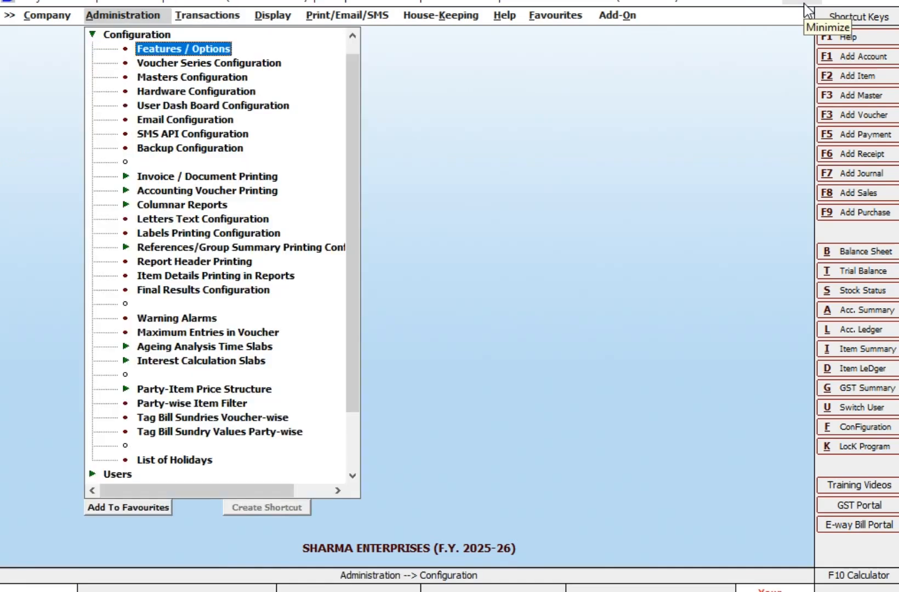
{"action": "key", "text": "Return"}
{"action": "key", "text": "Down"}
{"action": "key", "text": "Down"}
{"action": "key", "text": "Down"}
{"action": "key", "text": "Down"}
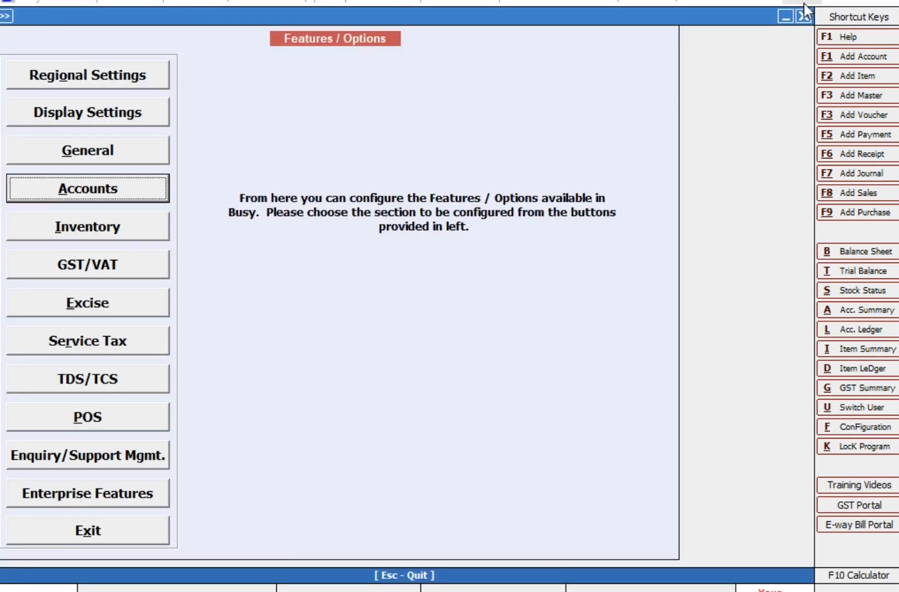
{"action": "key", "text": "Return"}
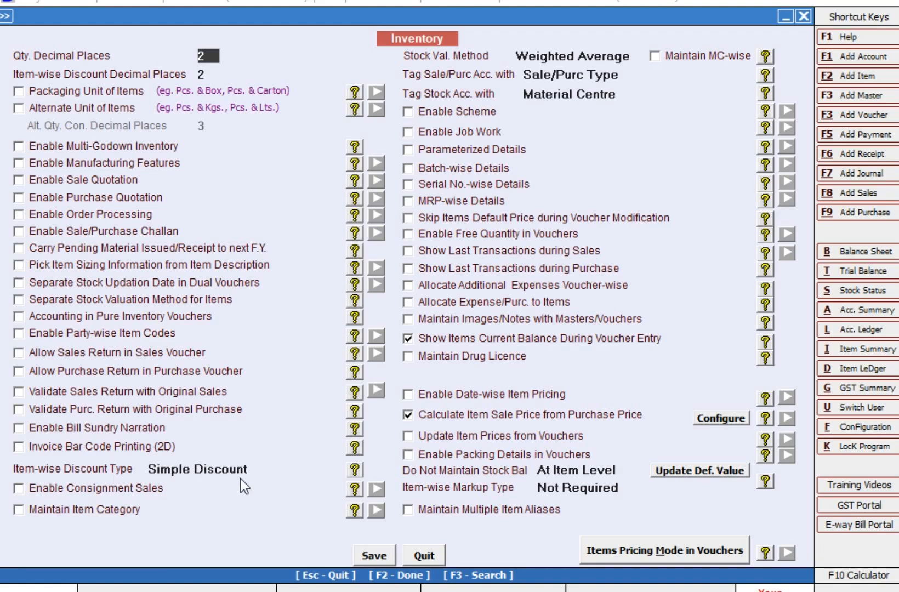
Keep the item-wise discount type as Simple Discount and save the inventory options.
{"action": "left_click", "coordinate": [262, 469]}
{"action": "left_click", "coordinate": [222, 431]}
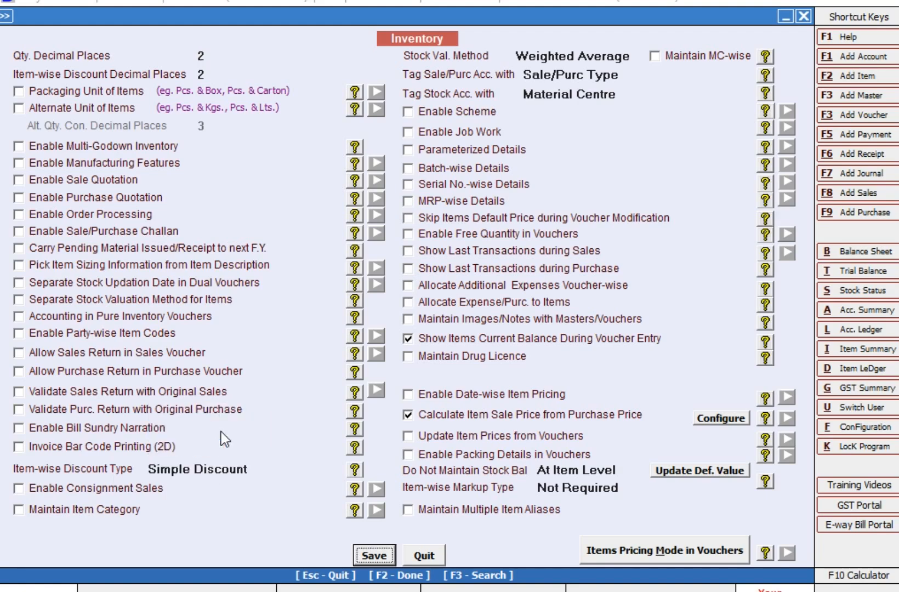
{"action": "left_click", "coordinate": [368, 558]}
{"action": "key", "text": "Escape"}
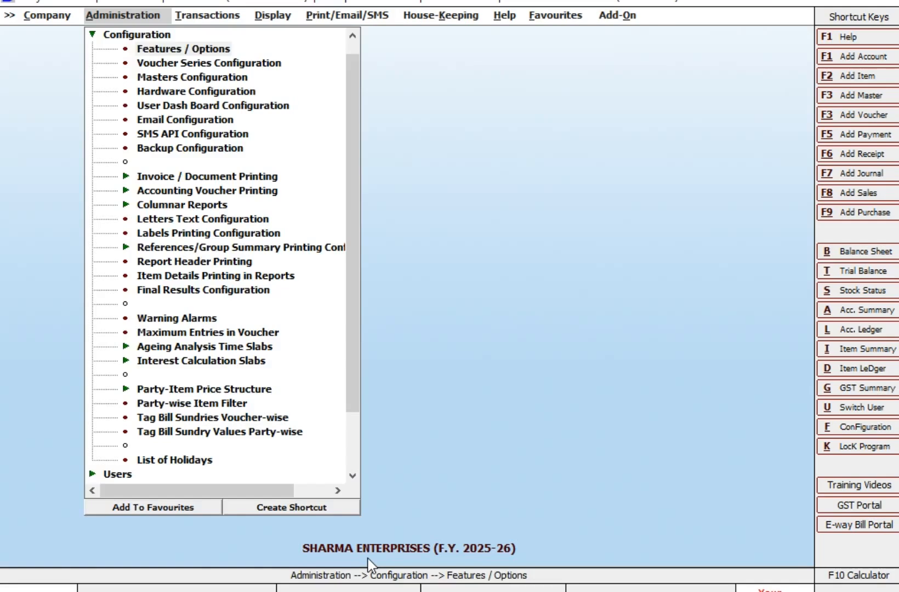
{"action": "key", "text": "Escape"}
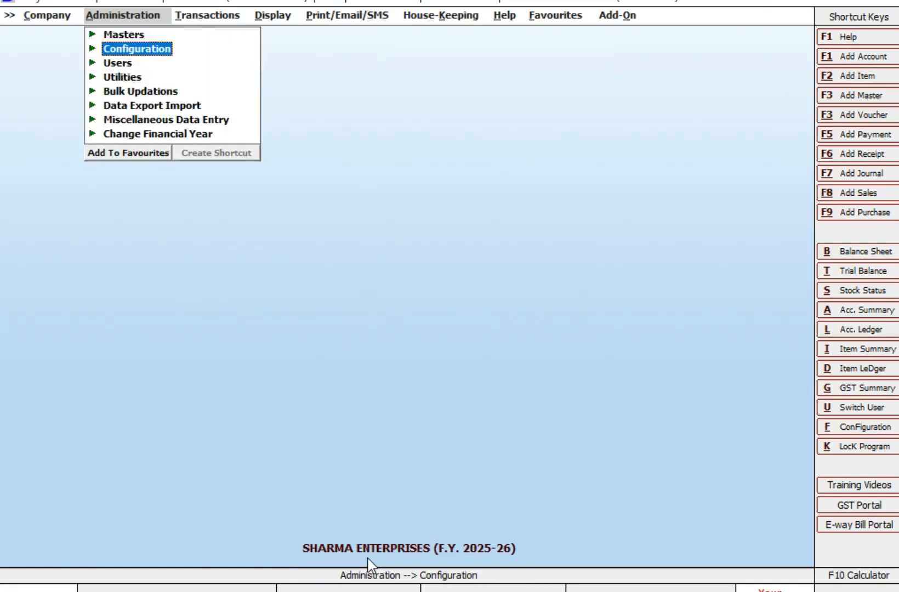
Open the voucher configuration for the Main series of Sales.
{"action": "key", "text": "Return"}
{"action": "key", "text": "Down"}
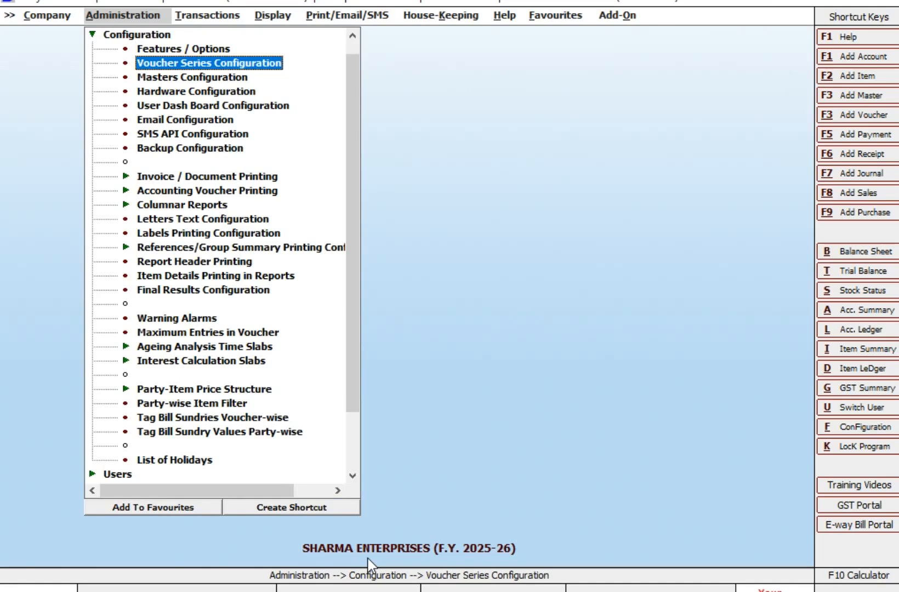
{"action": "key", "text": "Return"}
{"action": "key", "text": "Right"}
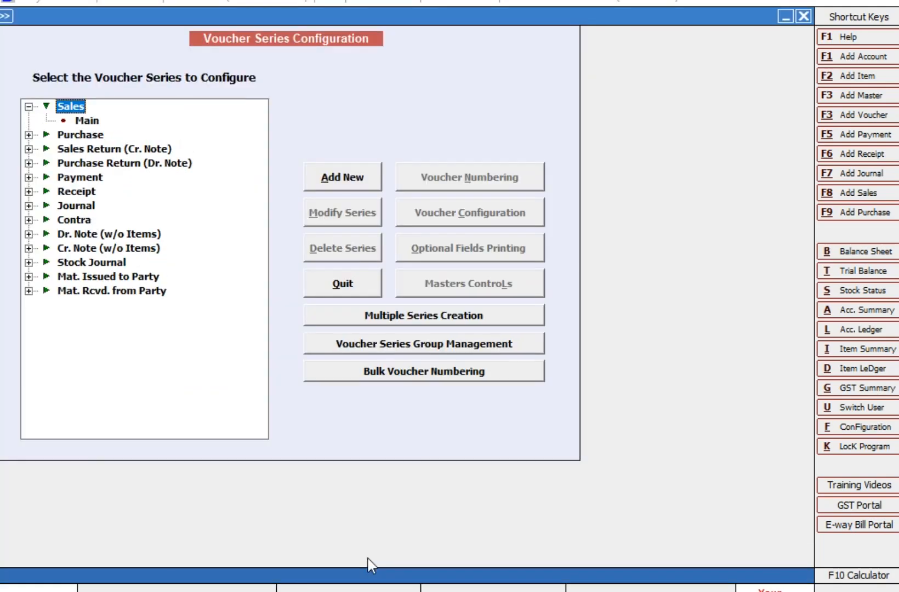
{"action": "key", "text": "Down"}
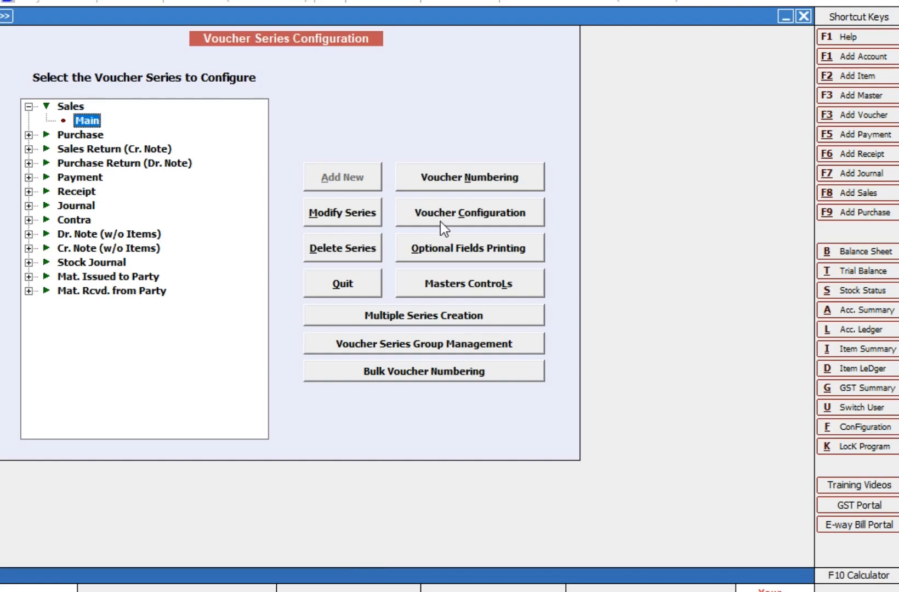
{"action": "left_click", "coordinate": [514, 214]}
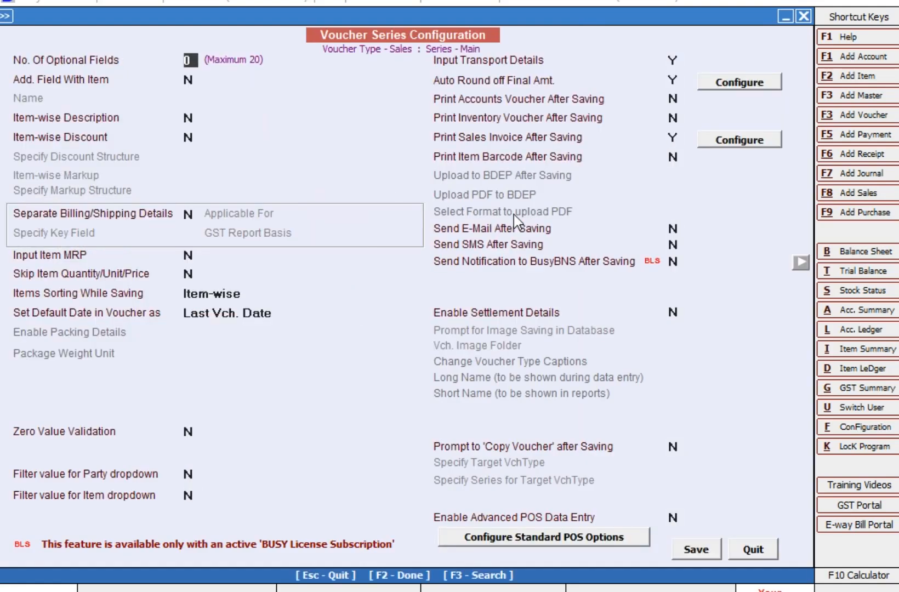
Enable item-wise discount for the Main sales series with the structure Simple Discount, % of Price, and save the configuration.
{"action": "key", "text": "Return"}
{"action": "key", "text": "Return"}
{"action": "key", "text": "Return"}
{"action": "key", "text": "y"}
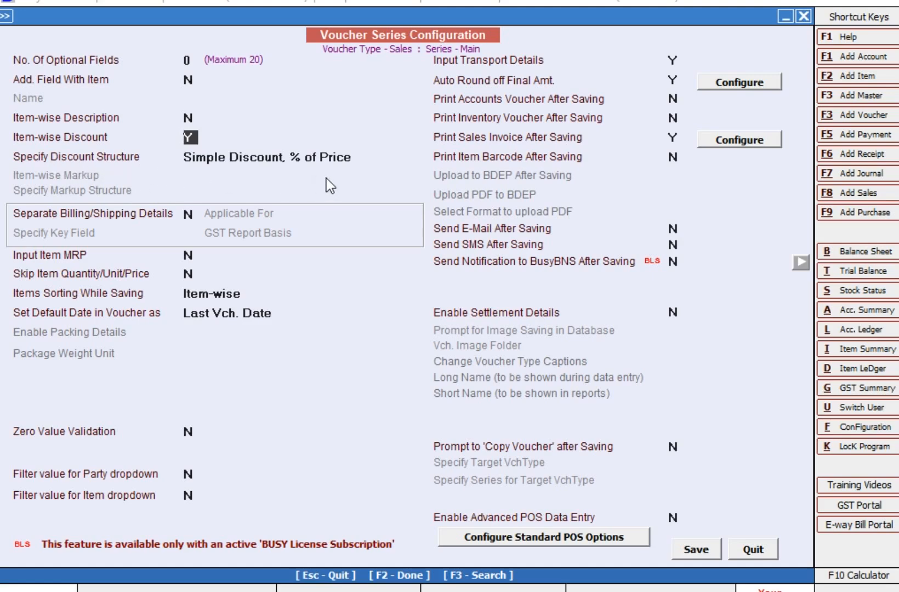
{"action": "key", "text": "Return"}
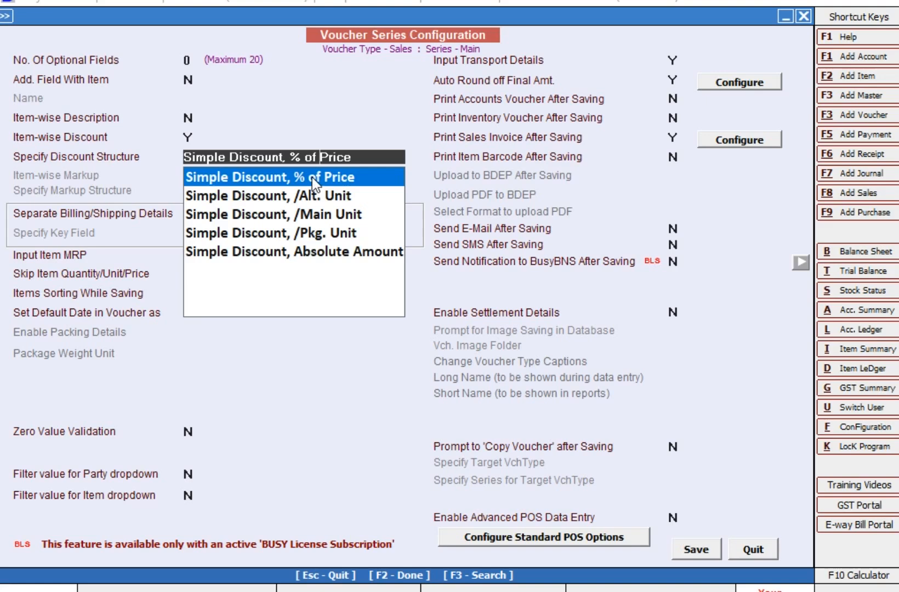
{"action": "left_click", "coordinate": [312, 177]}
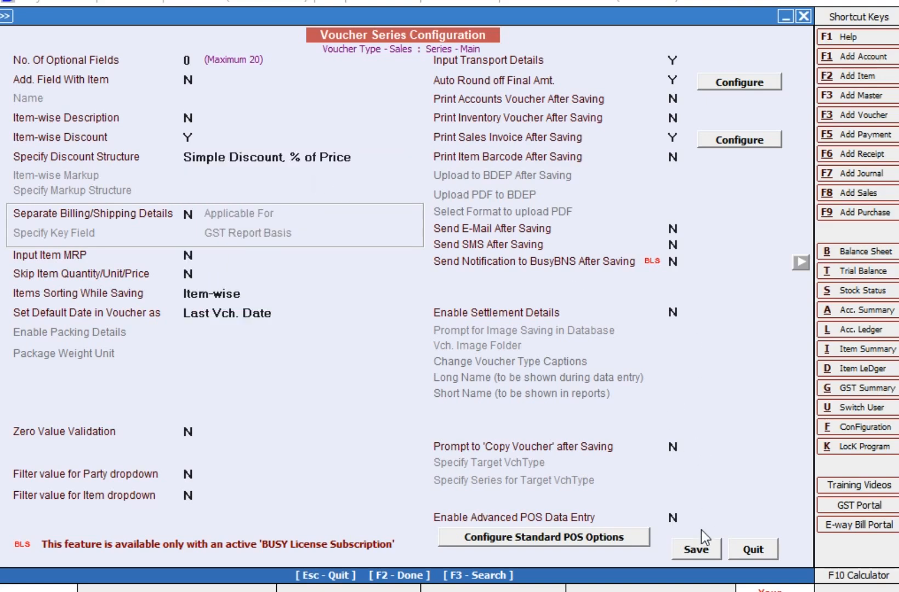
{"action": "left_click", "coordinate": [701, 550]}
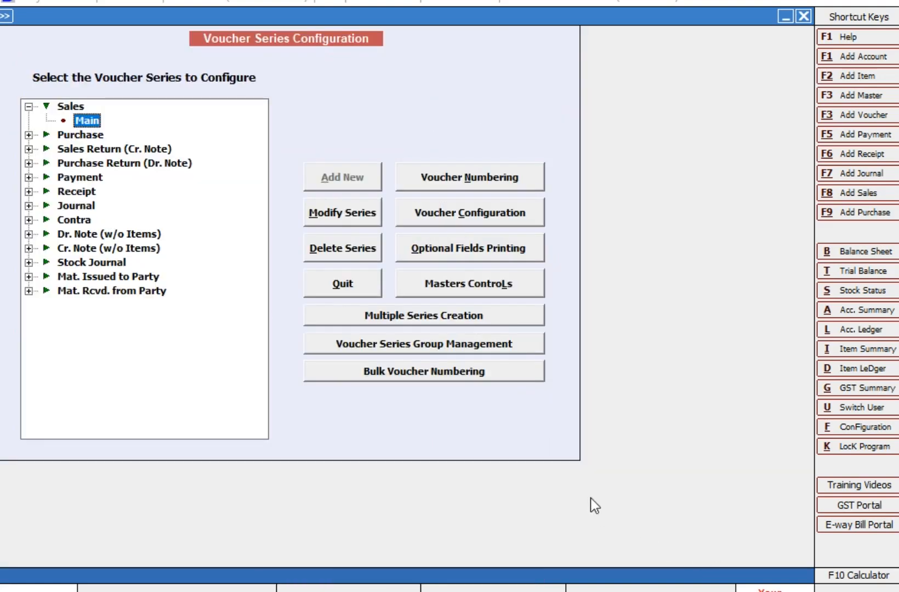
{"action": "key", "text": "Escape"}
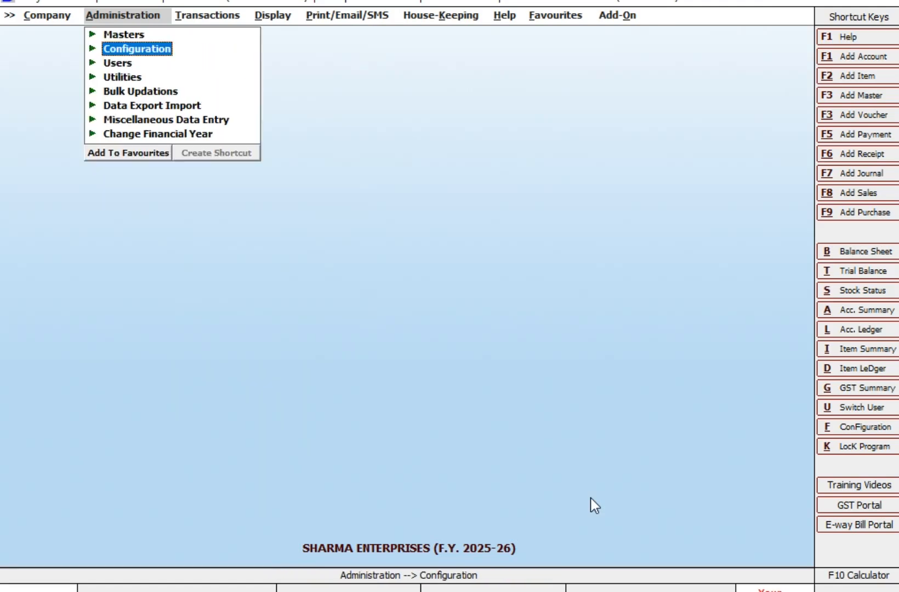
Start a new sales voucher in the Main series dated 06-04-2025.
{"action": "key", "text": "Right"}
{"action": "key", "text": "Right"}
{"action": "key", "text": "Return"}
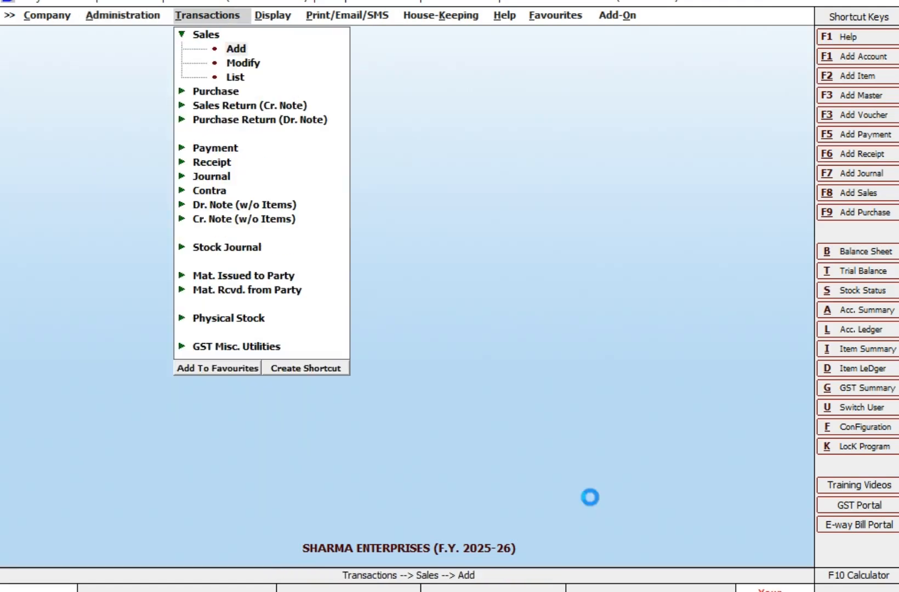
{"action": "key", "text": "Return"}
{"action": "type", "text": "6-"}
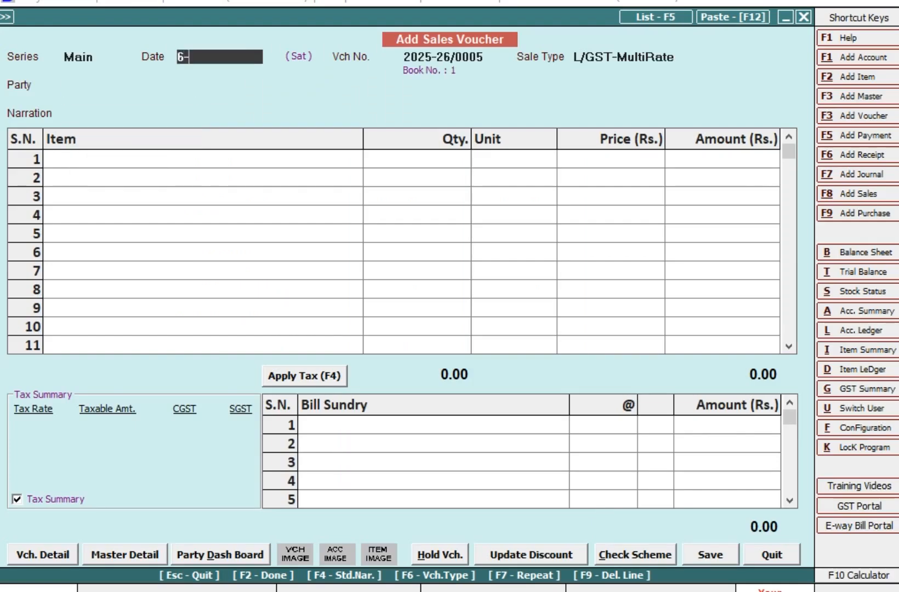
{"action": "type", "text": "04"}
{"action": "key", "text": "Return"}
{"action": "key", "text": "Return"}
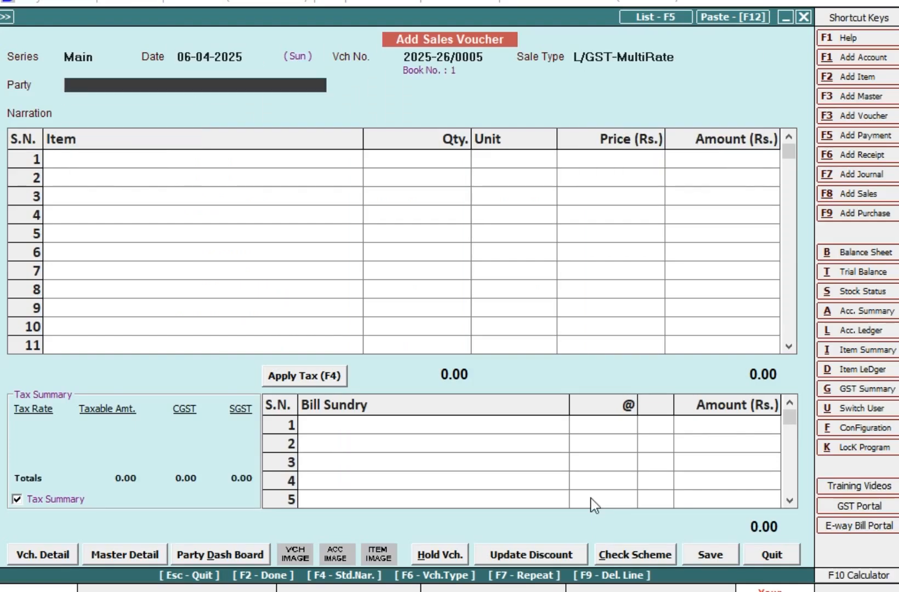
Choose MR B (SALES PARTY) as the voucher's party and leave the narration blank.
{"action": "type", "text": "MR"}
{"action": "key", "text": "Down"}
{"action": "key", "text": "Down"}
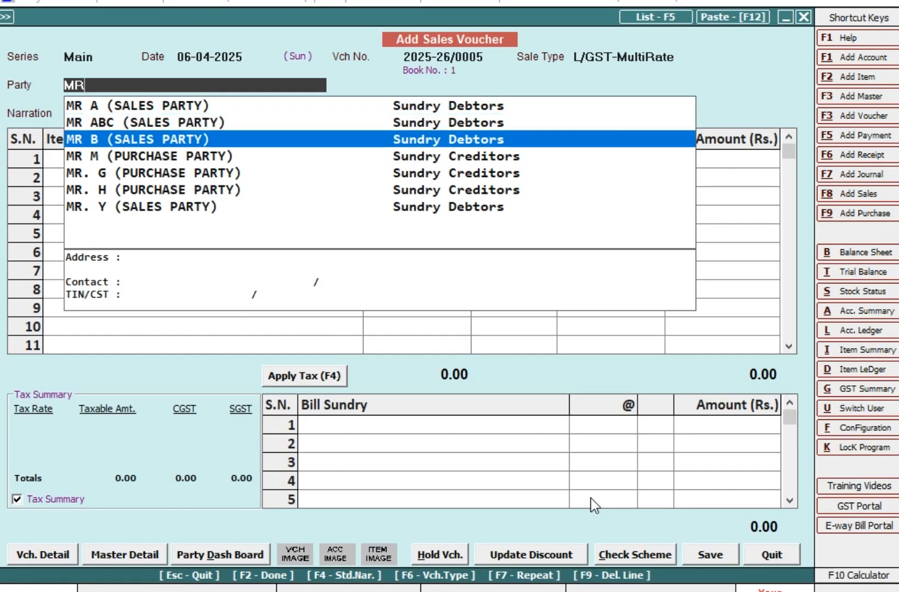
{"action": "key", "text": "Return"}
{"action": "key", "text": "Return"}
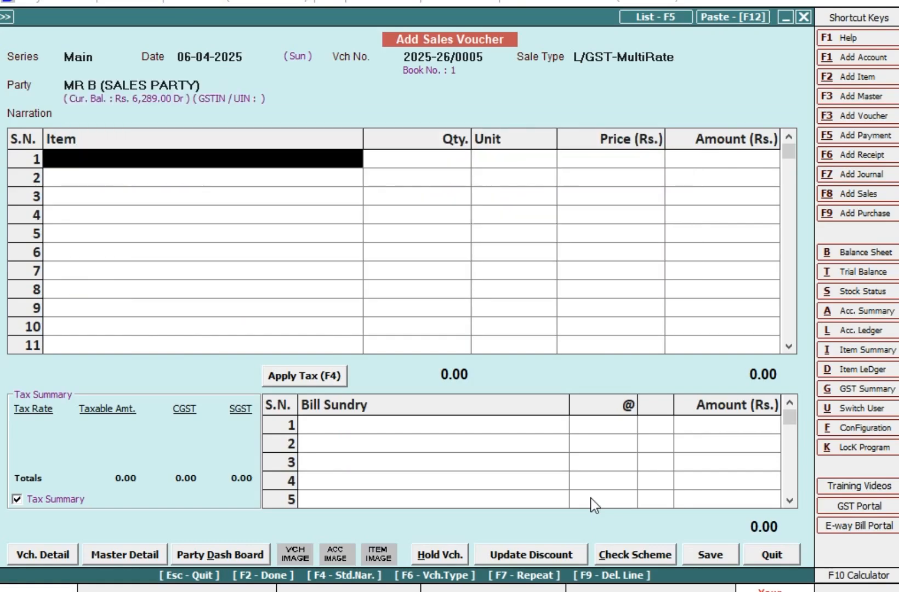
{"action": "type", "text": "g"}
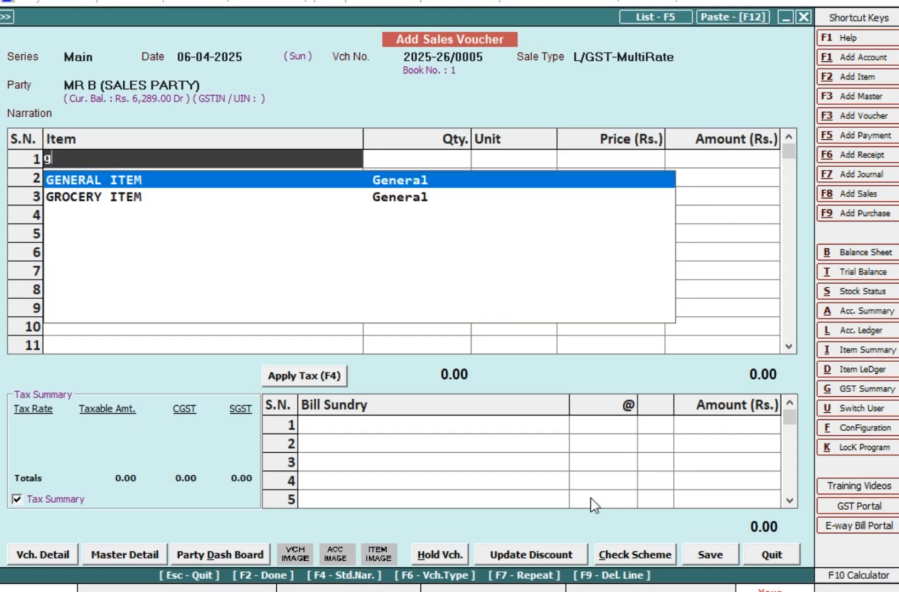
{"action": "key", "text": "Return"}
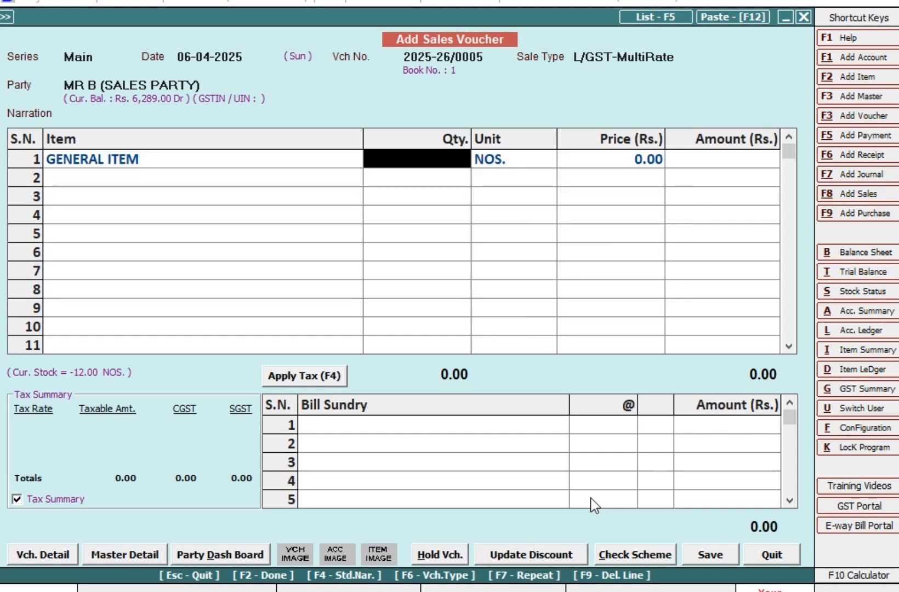
{"action": "key", "text": "Left"}
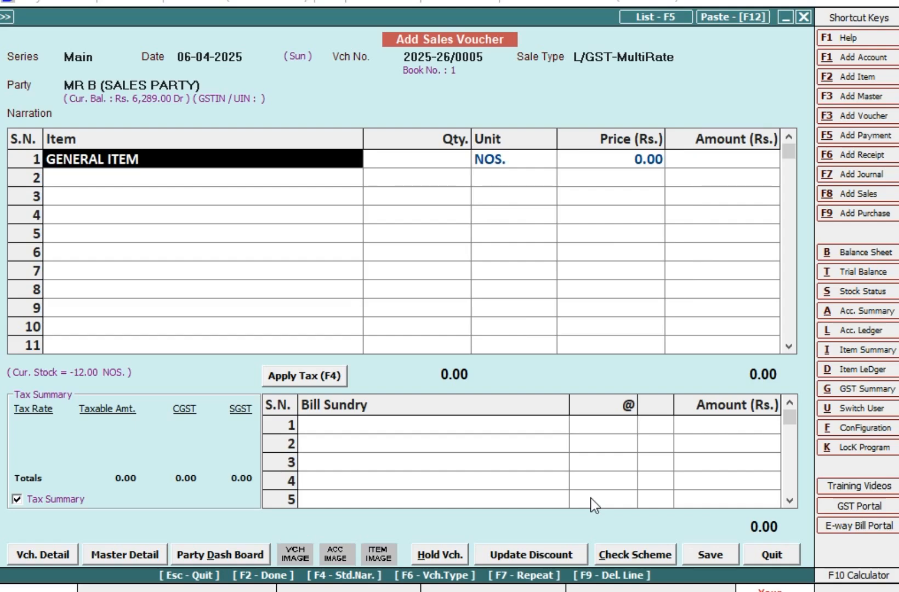
Enter CROCKERY ITEM in the first voucher row with a quantity of 10.
{"action": "type", "text": "cR"}
{"action": "key", "text": "Return"}
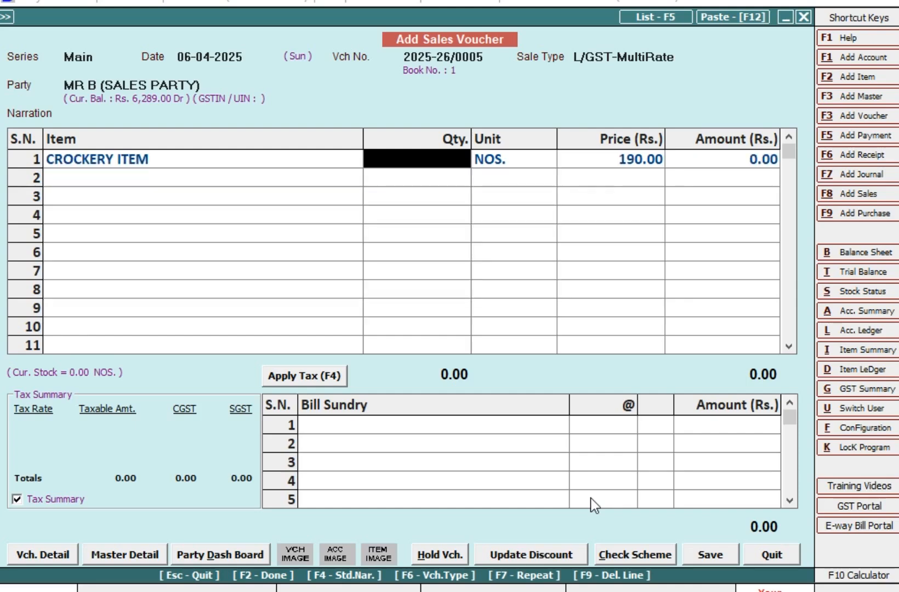
{"action": "key", "text": "Return"}
{"action": "key", "text": "Return"}
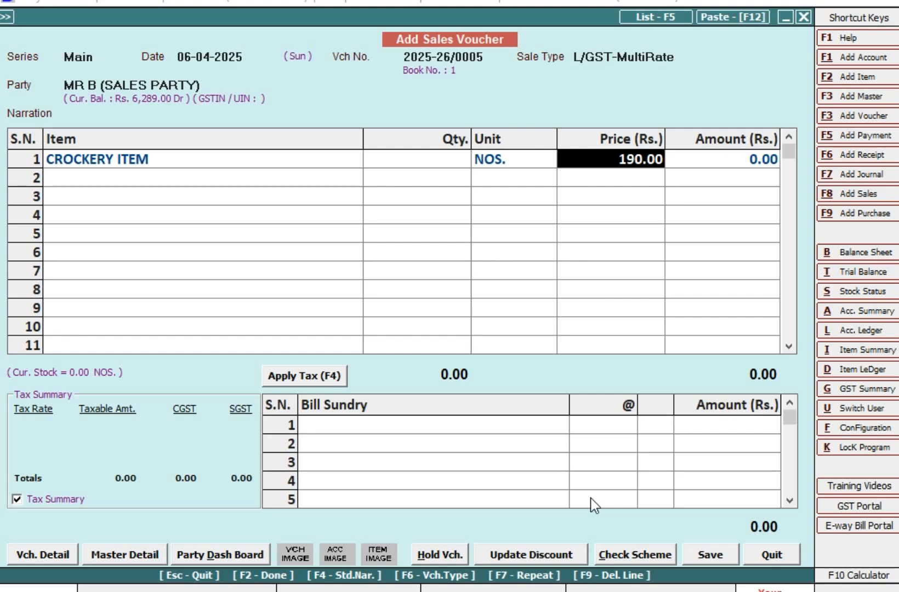
{"action": "key", "text": "shift+Tab"}
{"action": "key", "text": "shift+Tab"}
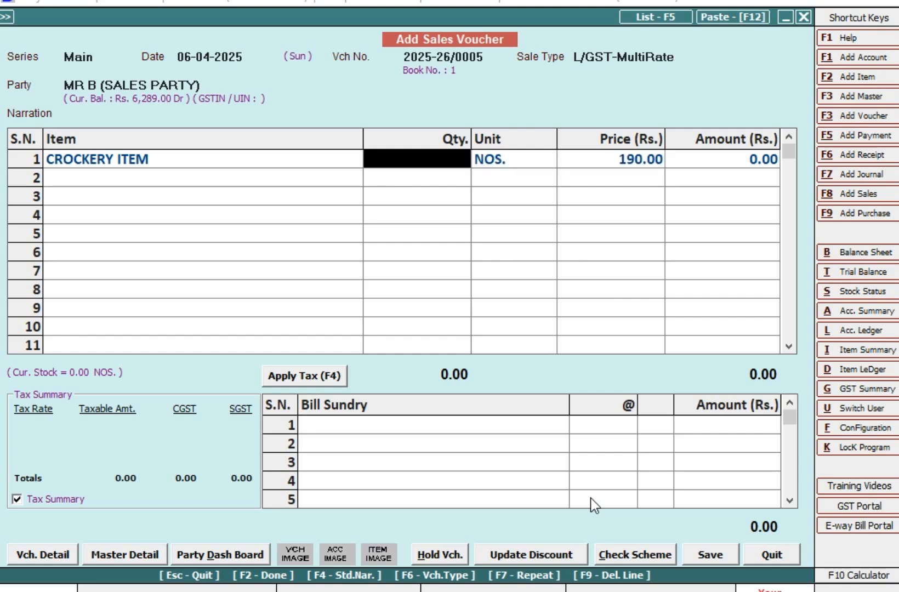
{"action": "type", "text": "10"}
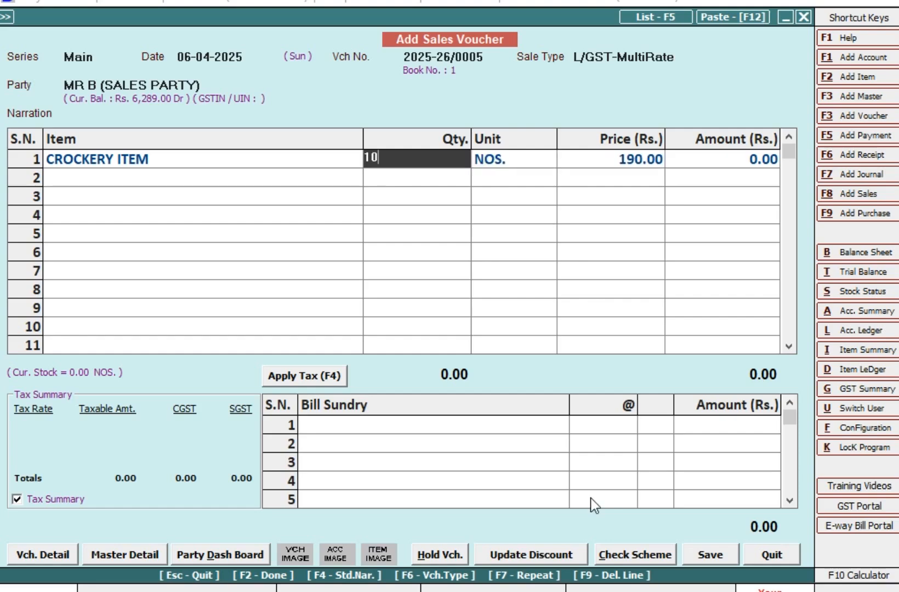
{"action": "key", "text": "Return"}
{"action": "key", "text": "Left"}
Review the crockery item's automatically filled price and discount details and accept them.
{"action": "key", "text": "Return"}
{"action": "key", "text": "Return"}
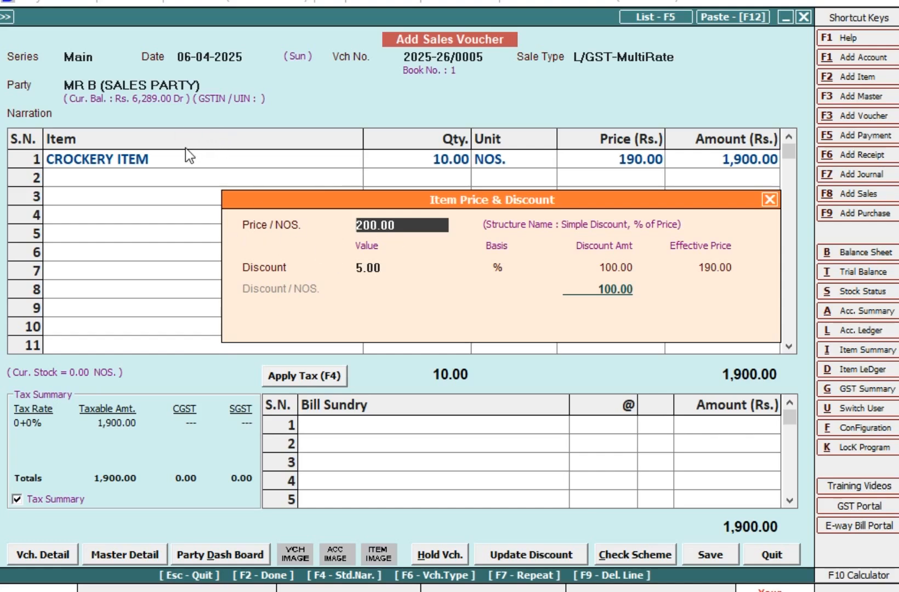
{"action": "left_click", "coordinate": [380, 274]}
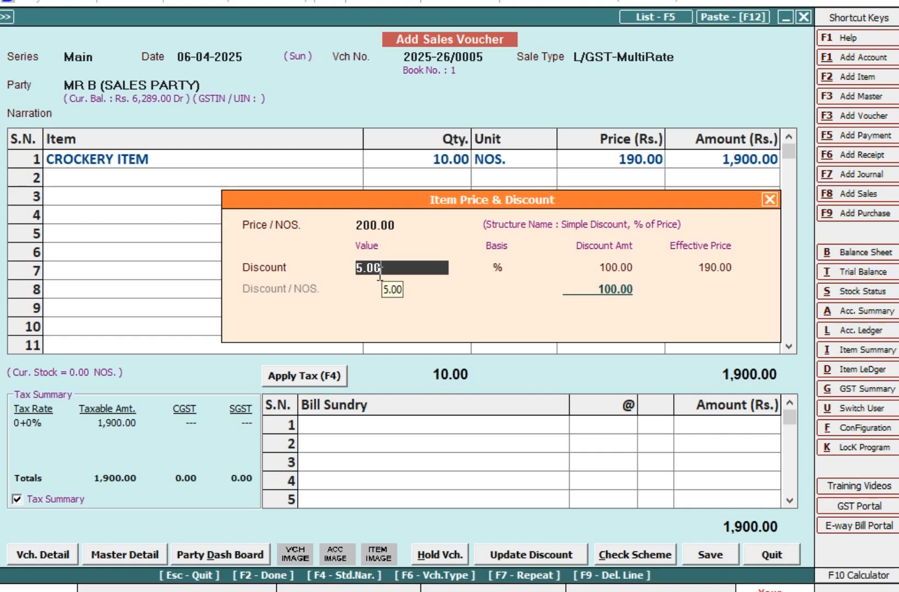
{"action": "key", "text": "Return"}
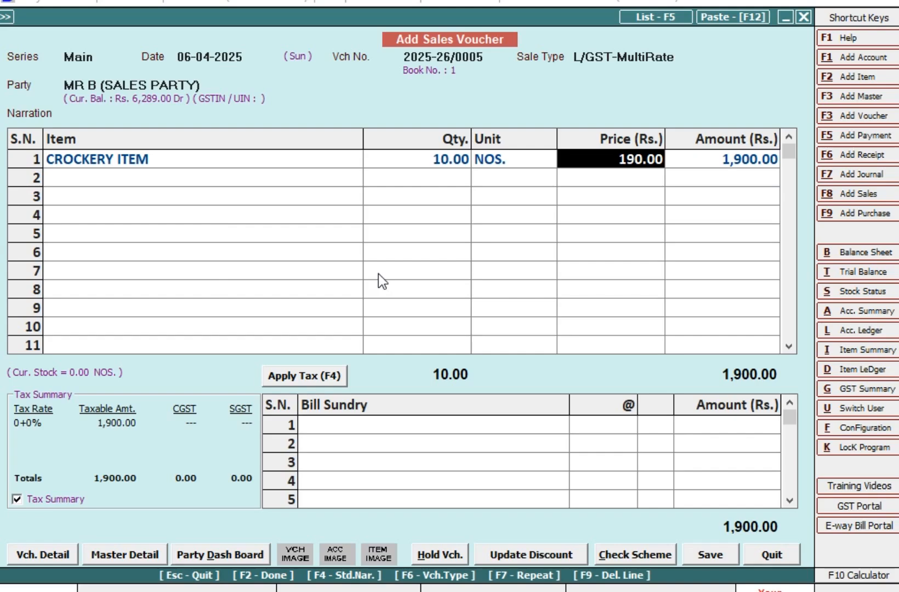
{"action": "key", "text": "Return"}
{"action": "key", "text": "Return"}
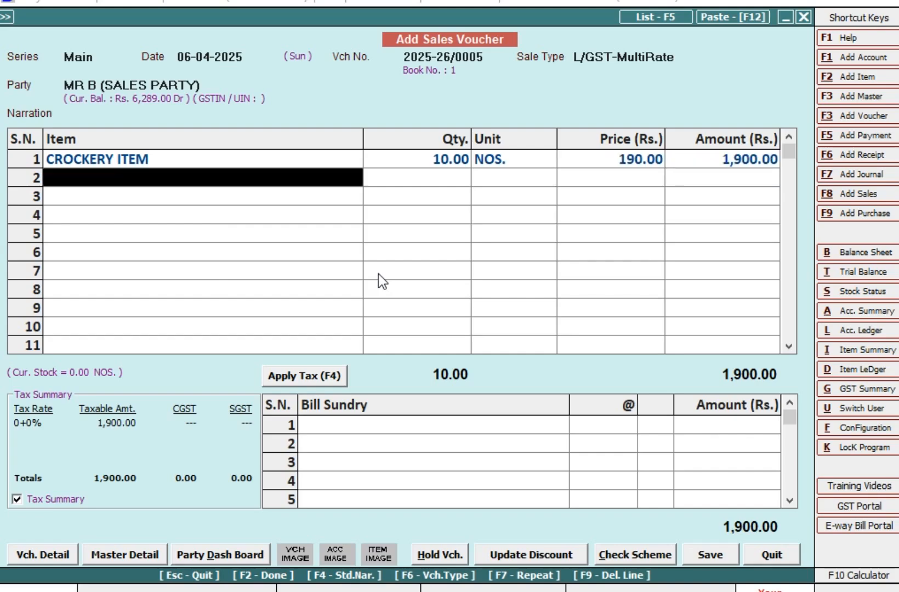
Enter GROCERY ITEM in the second voucher row with a quantity of 10.
{"action": "key", "text": "Down"}
{"action": "key", "text": "Down"}
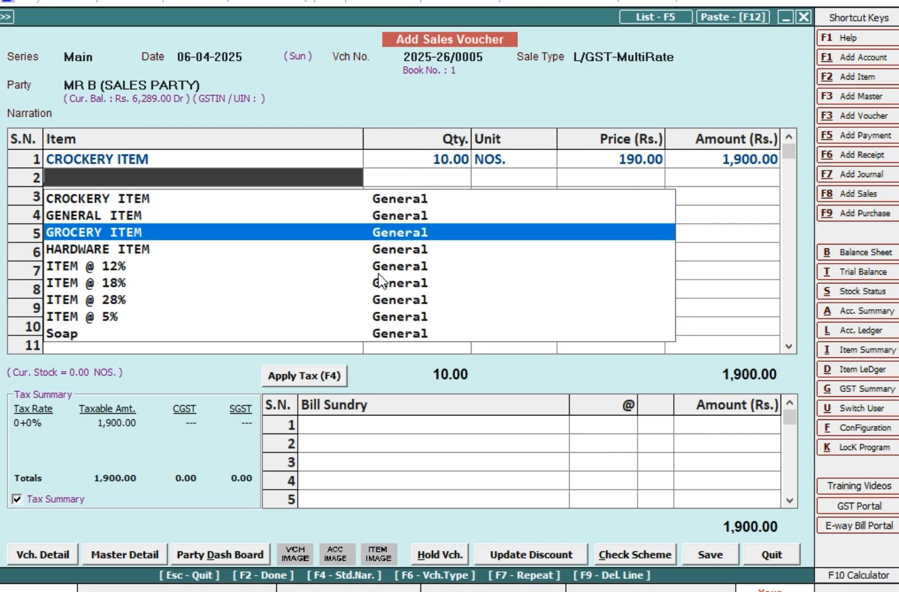
{"action": "key", "text": "Return"}
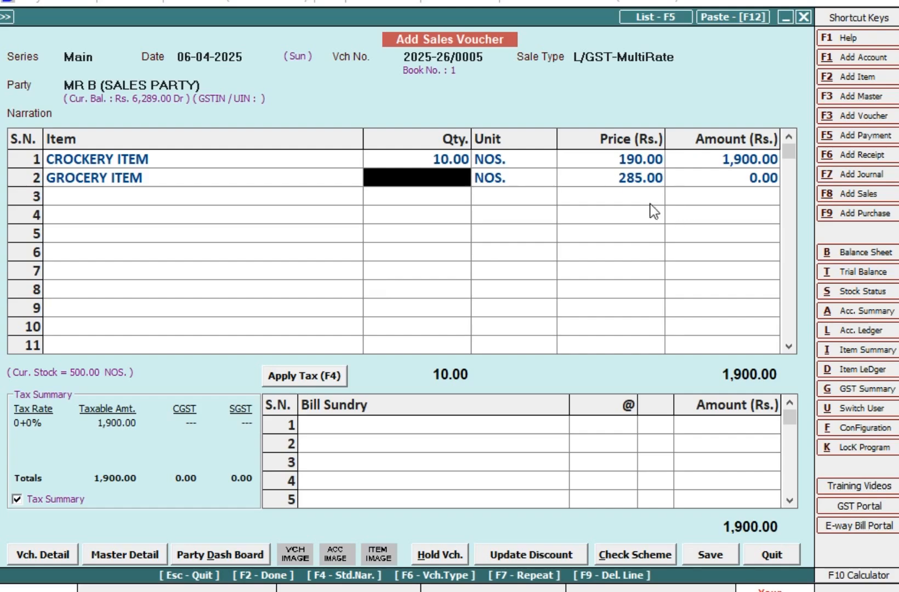
{"action": "left_click", "coordinate": [643, 180]}
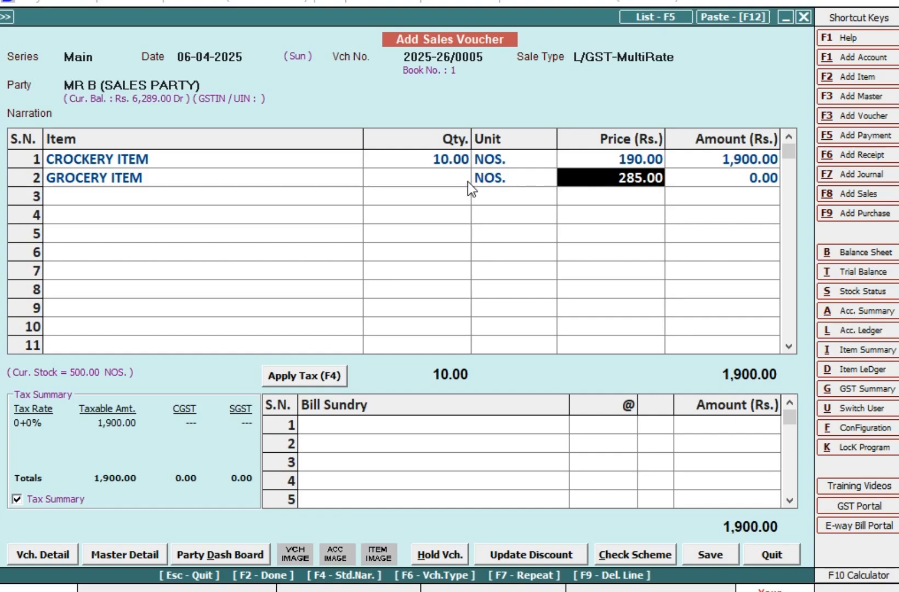
{"action": "left_click", "coordinate": [452, 181]}
{"action": "type", "text": "10"}
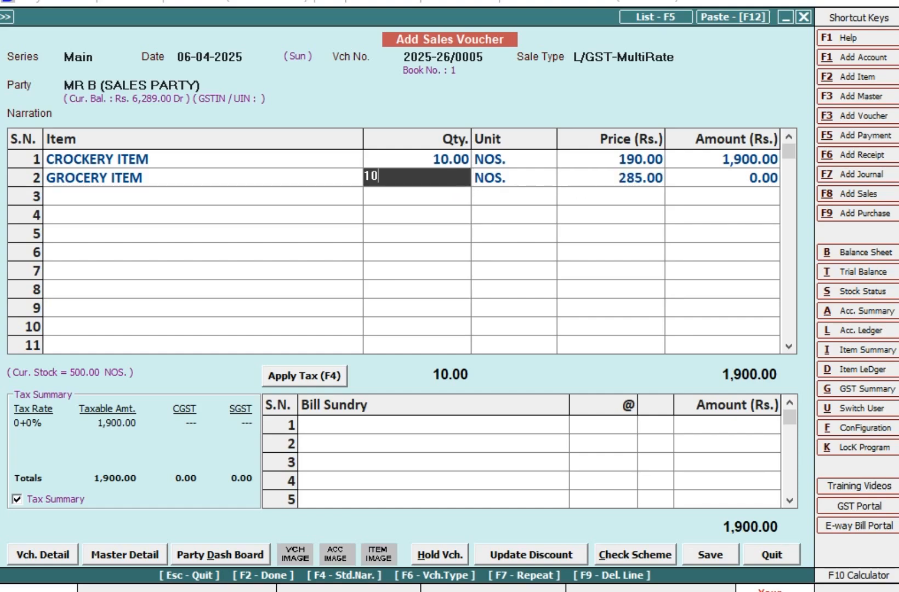
{"action": "key", "text": "Return"}
Examine the grocery item's automatically filled price and discount details and close them.
{"action": "key", "text": "Return"}
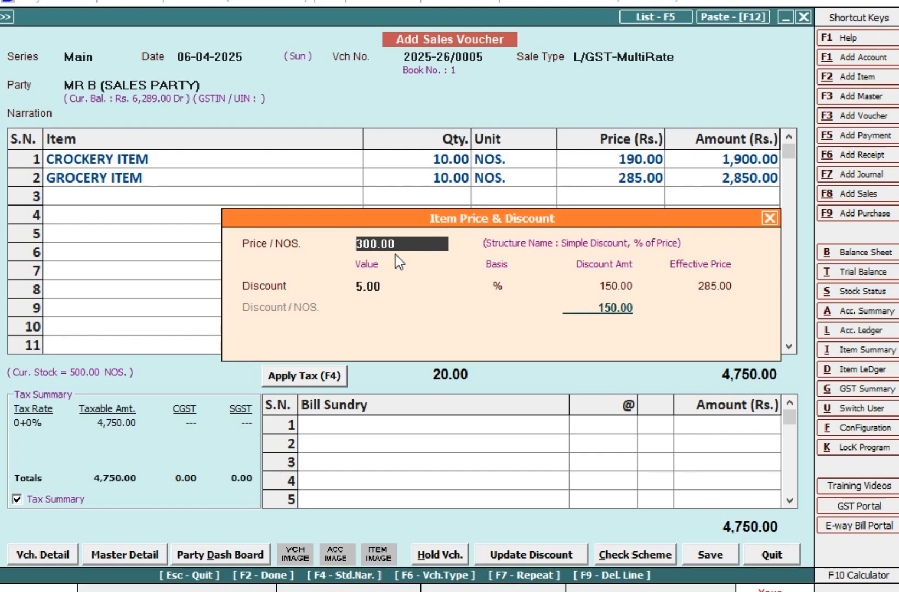
{"action": "left_click", "coordinate": [402, 291]}
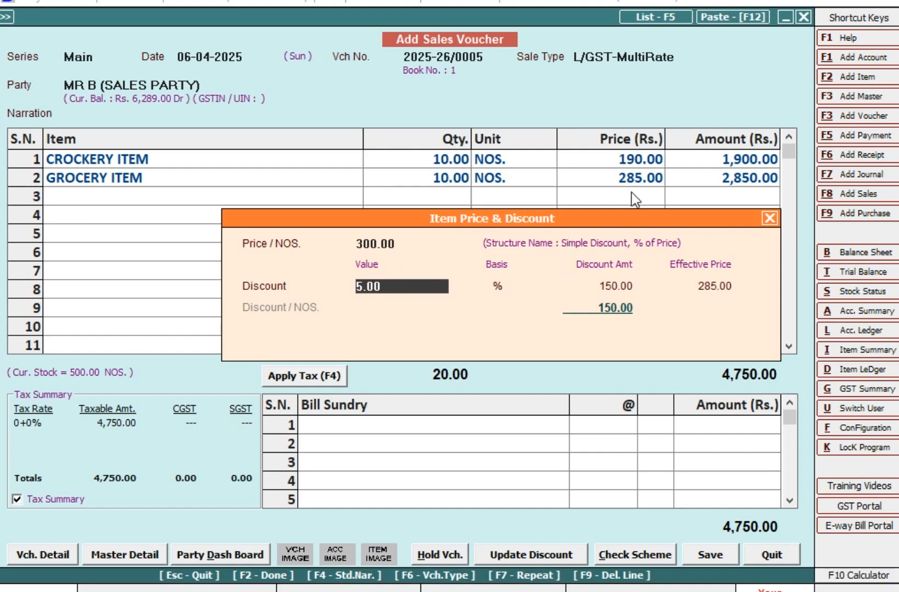
{"action": "left_click", "coordinate": [769, 218]}
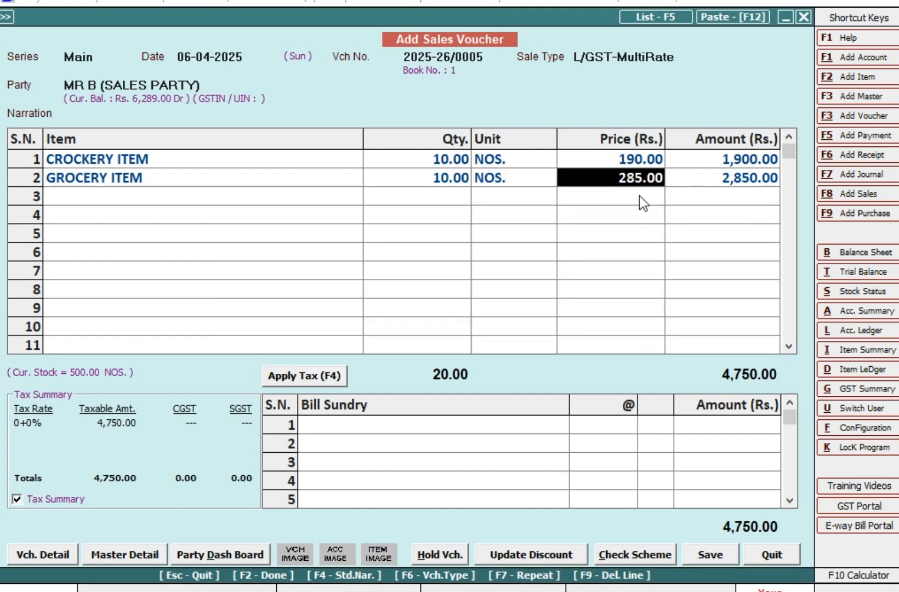
Add CGST and SGST at 9% each as bill sundries on the sales voucher.
{"action": "left_click", "coordinate": [531, 428]}
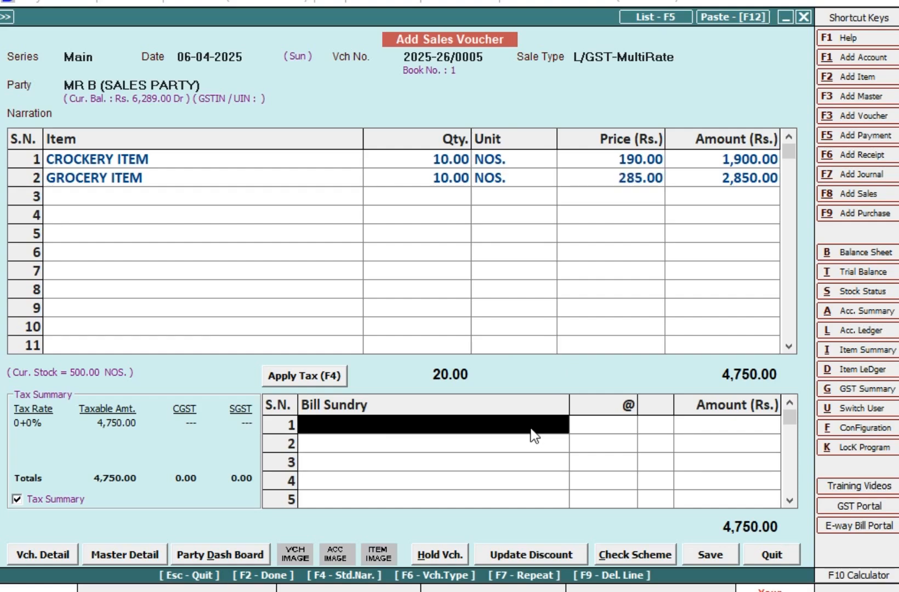
{"action": "type", "text": "cg"}
{"action": "key", "text": "Return"}
{"action": "key", "text": "Return"}
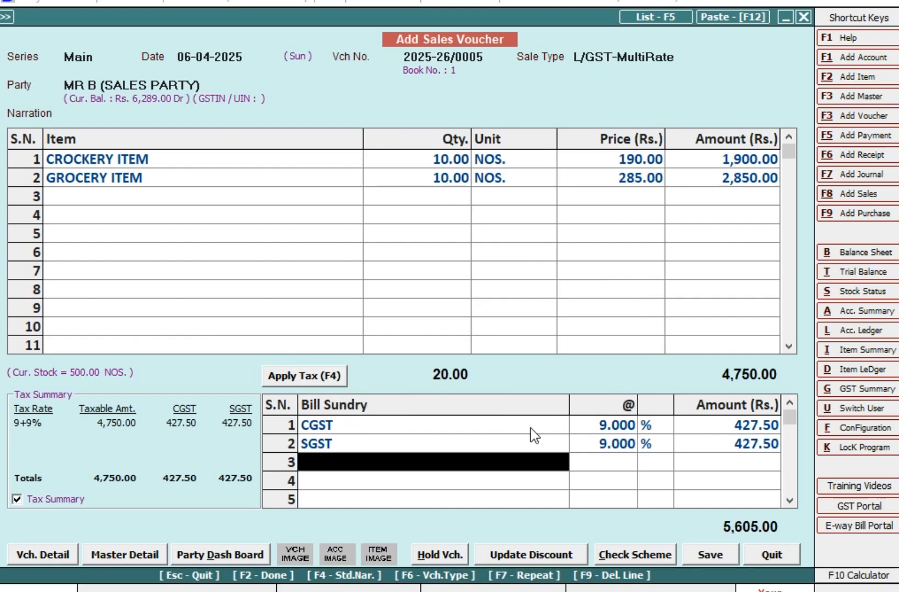
{"action": "key", "text": "Return"}
{"action": "key", "text": "F2"}
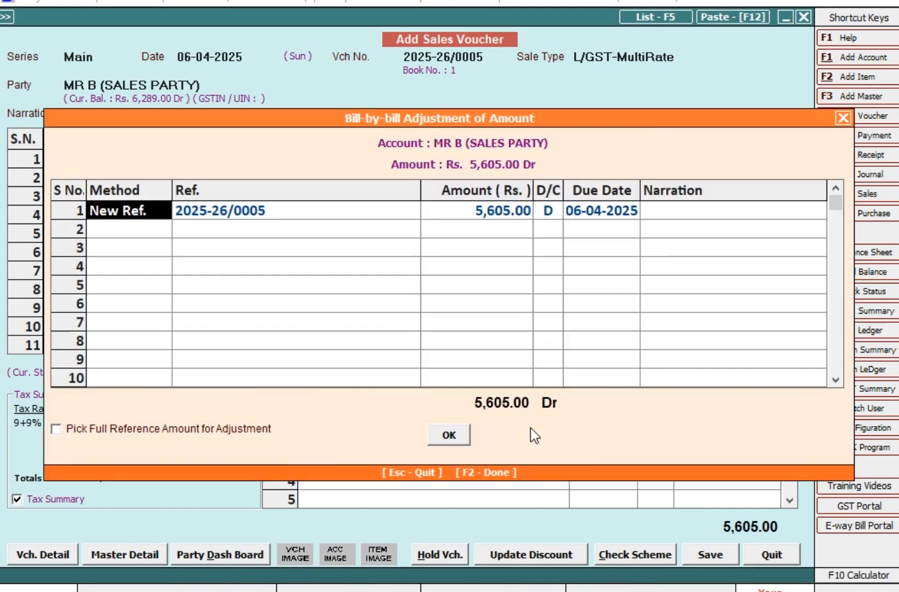
{"action": "key", "text": "Escape"}
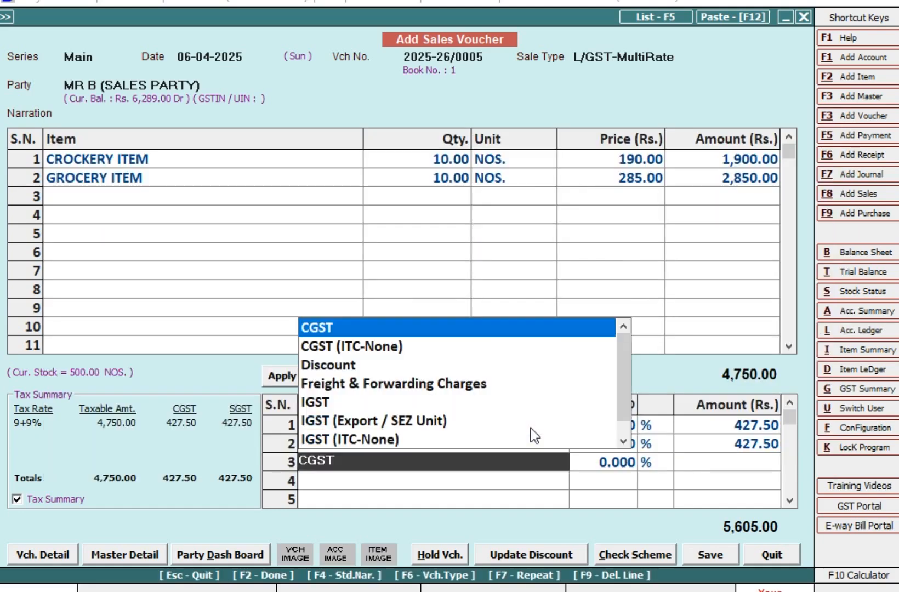
{"action": "key", "text": "Escape"}
{"action": "key", "text": "F9"}
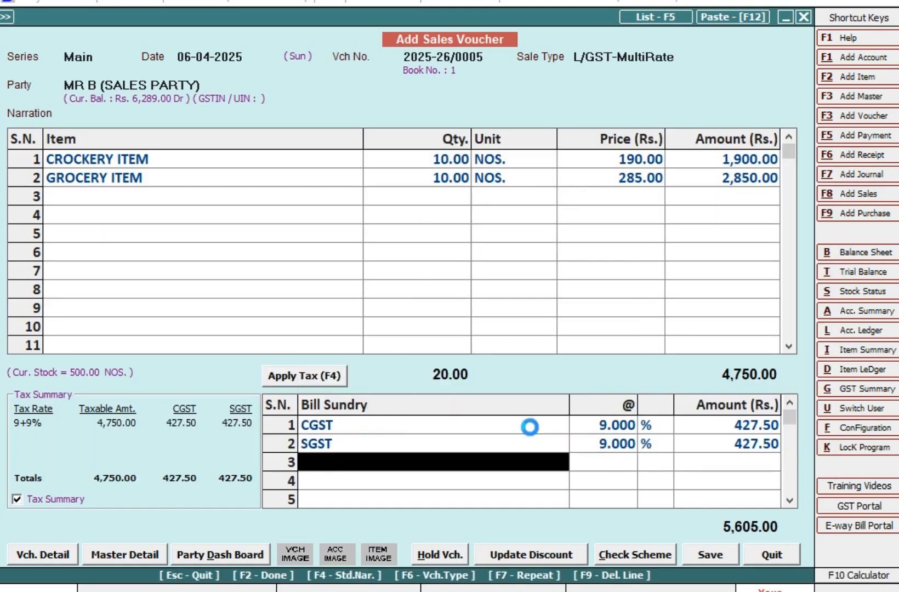
Save the sales voucher with its bill-by-bill adjustment accepted as a new reference, and quit voucher entry.
{"action": "key", "text": "F2"}
{"action": "key", "text": "F2"}
{"action": "key", "text": "Return"}
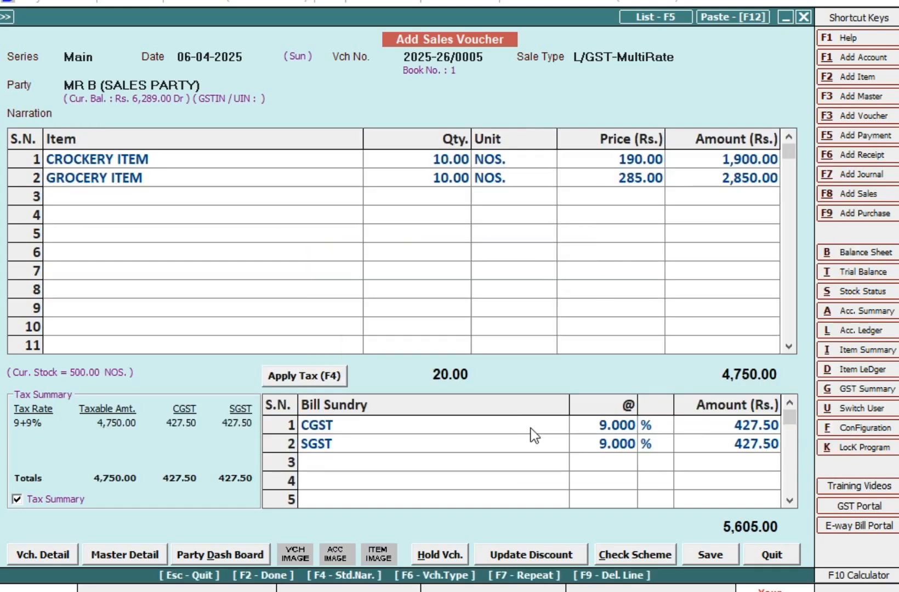
{"action": "key", "text": "Escape"}
{"action": "key", "text": "Escape"}
{"action": "key", "text": "Escape"}
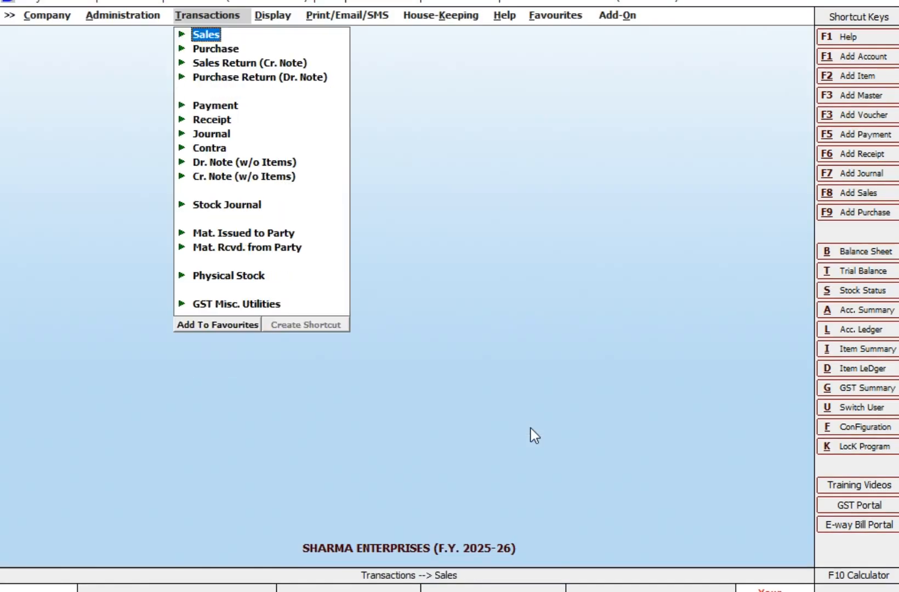
Set the sale pricing mode in the inventory configuration to Show Party's Last Prices in Sales Vouchers.
{"action": "key", "text": "Left"}
{"action": "key", "text": "Down"}
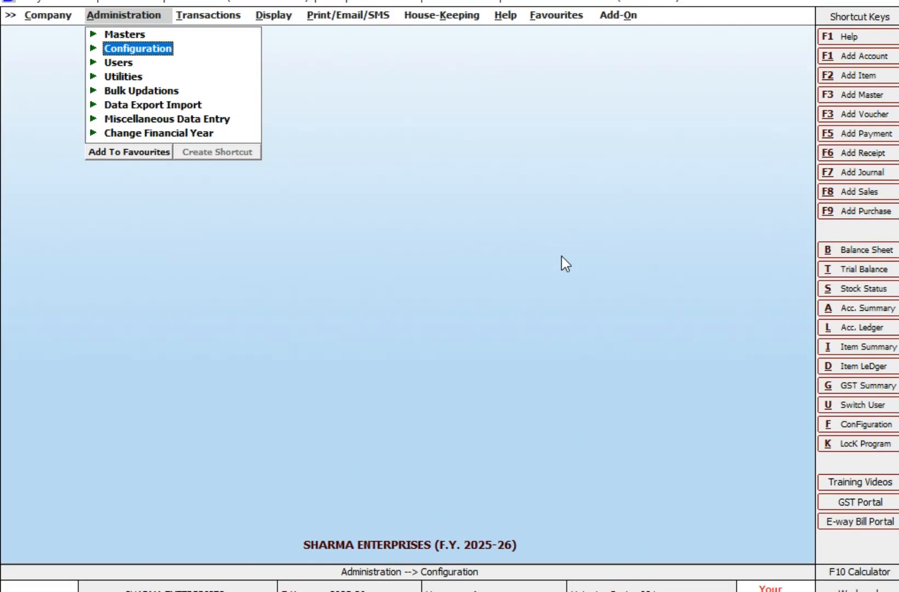
{"action": "key", "text": "Return"}
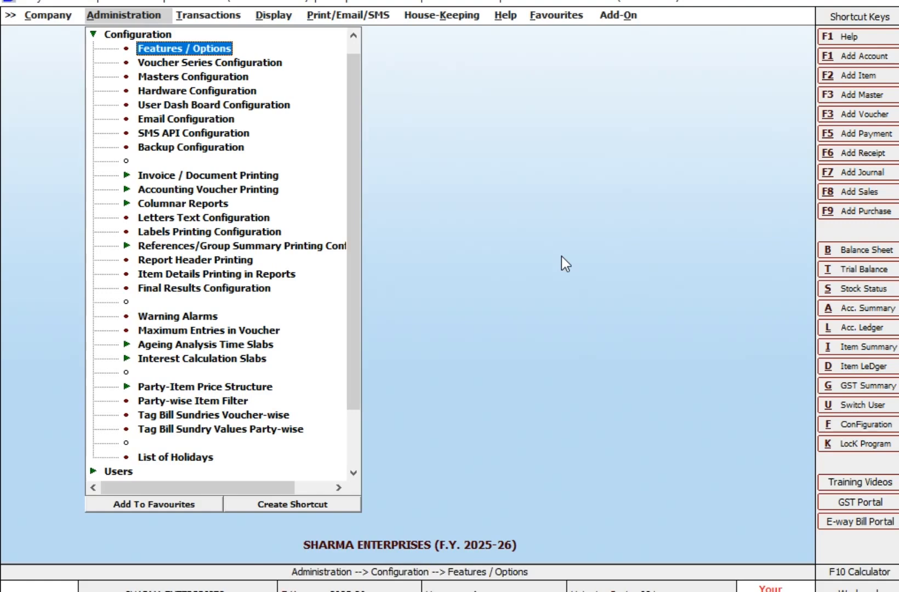
{"action": "key", "text": "Return"}
{"action": "key", "text": "Down"}
{"action": "key", "text": "Down"}
{"action": "key", "text": "Down"}
{"action": "key", "text": "Down"}
{"action": "key", "text": "Return"}
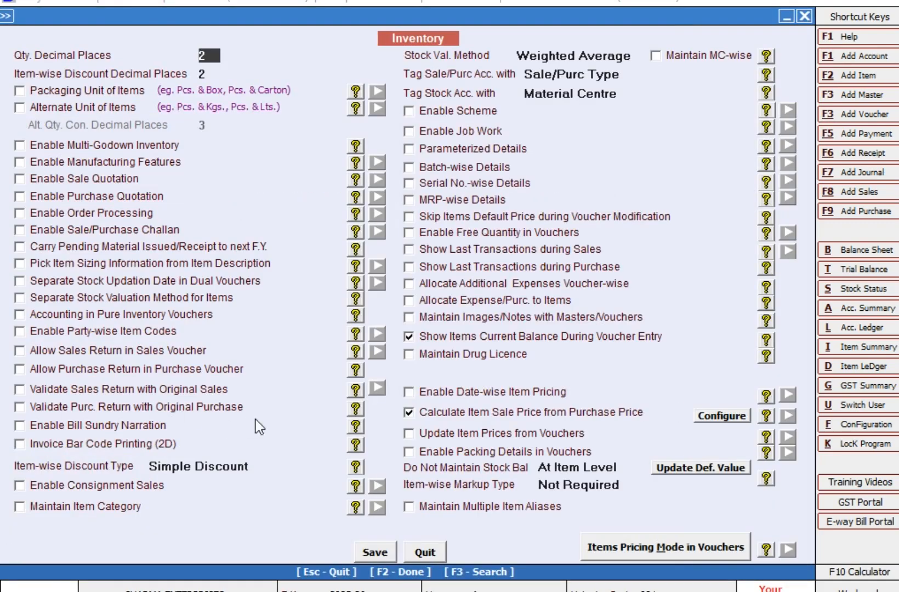
{"action": "left_click", "coordinate": [628, 553]}
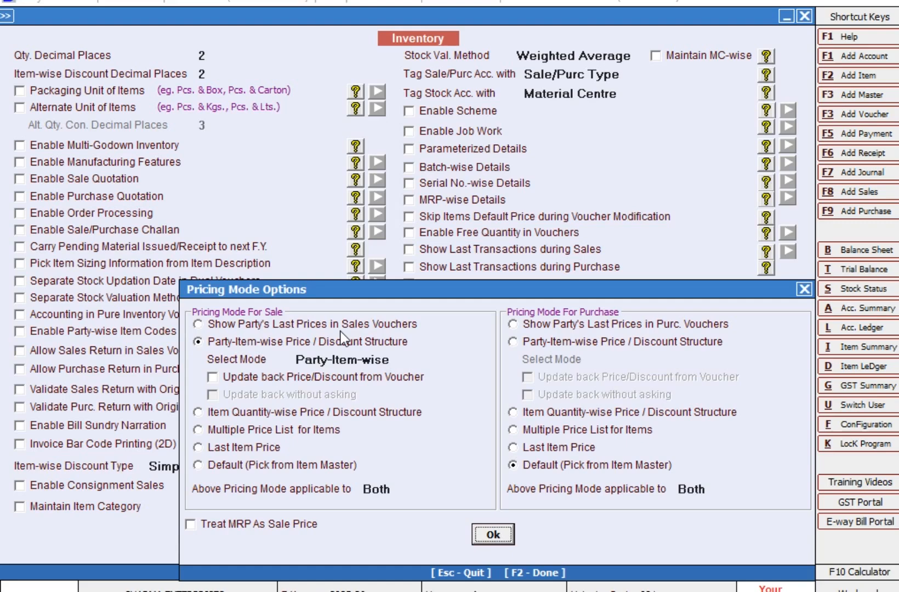
{"action": "key", "text": "Up"}
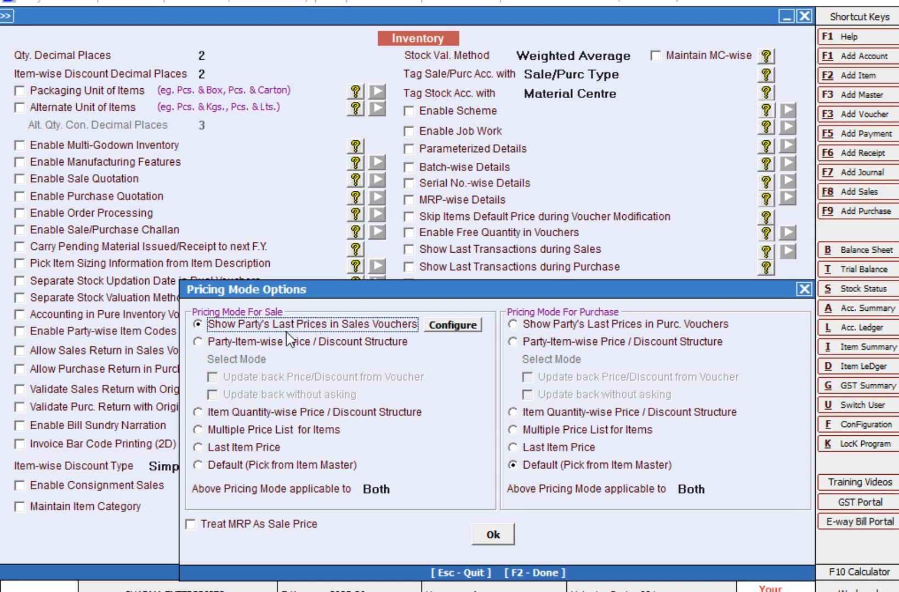
{"action": "left_click", "coordinate": [491, 537]}
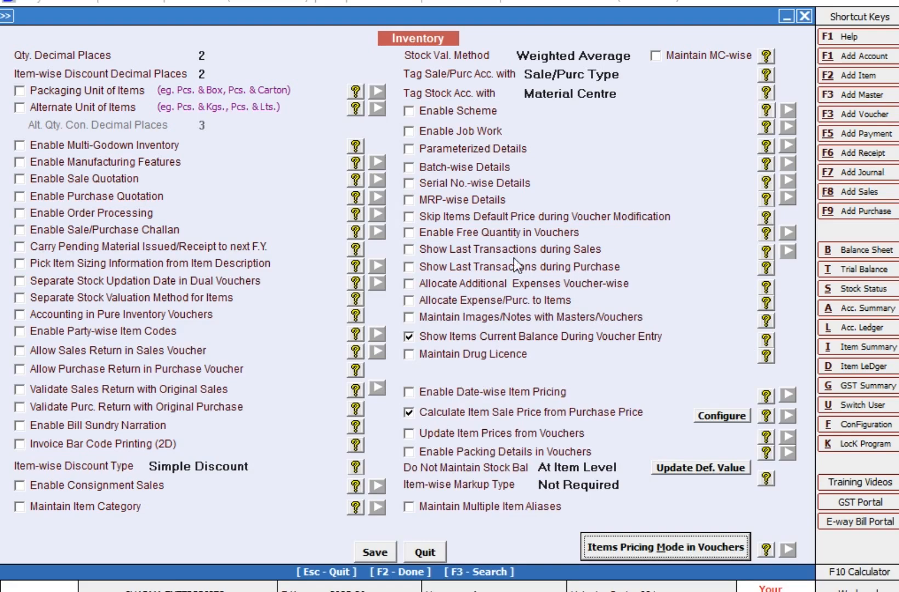
Enable Show Last Transactions during Sales with a count of 2, and save the inventory configuration.
{"action": "left_click", "coordinate": [407, 249]}
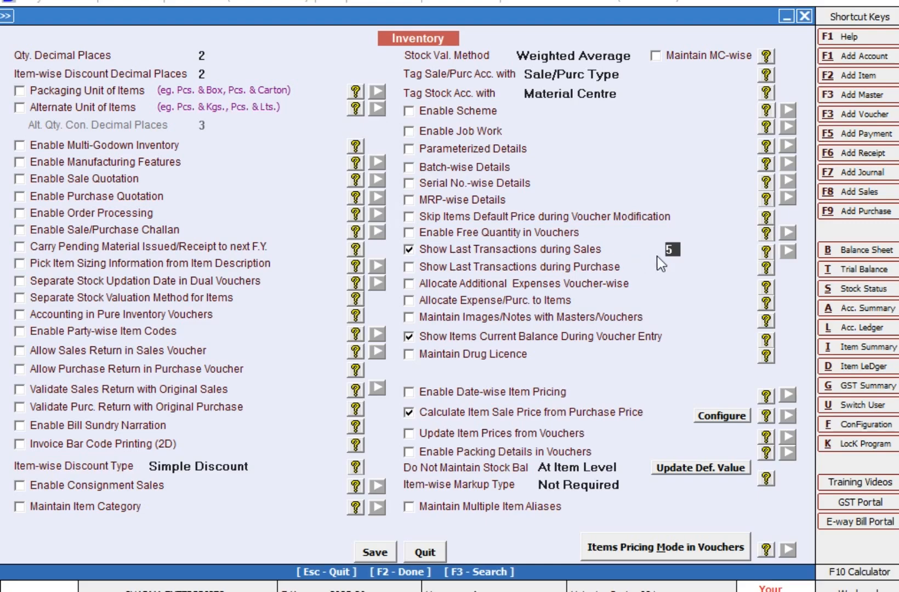
{"action": "left_click", "coordinate": [682, 249]}
{"action": "key", "text": "BackSpace"}
{"action": "type", "text": "2"}
{"action": "key", "text": "BackSpace"}
{"action": "type", "text": "2"}
{"action": "left_click", "coordinate": [367, 553]}
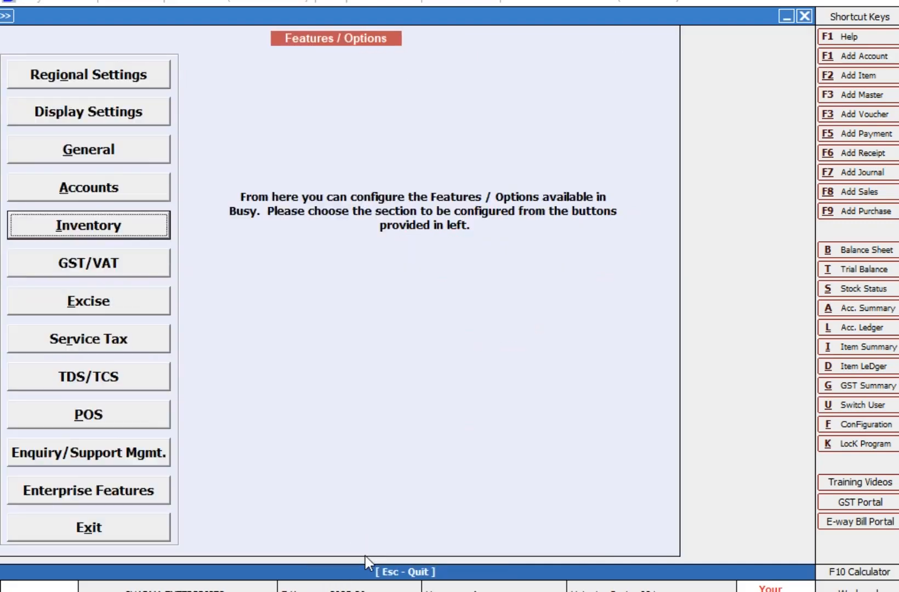
{"action": "key", "text": "Escape"}
{"action": "key", "text": "Escape"}
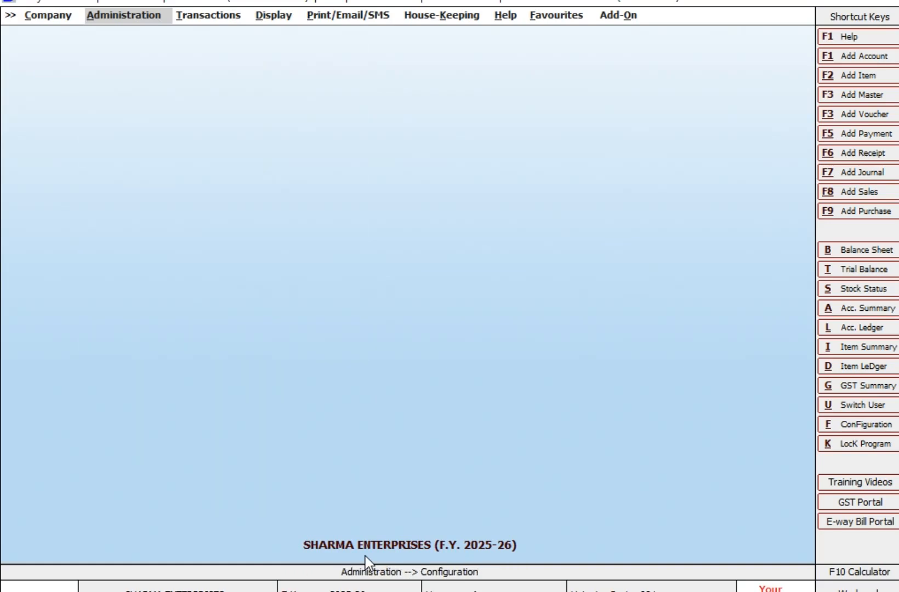
Start a new sales voucher in the Main series with sale type L/GST-MultiRate.
{"action": "key", "text": "Right"}
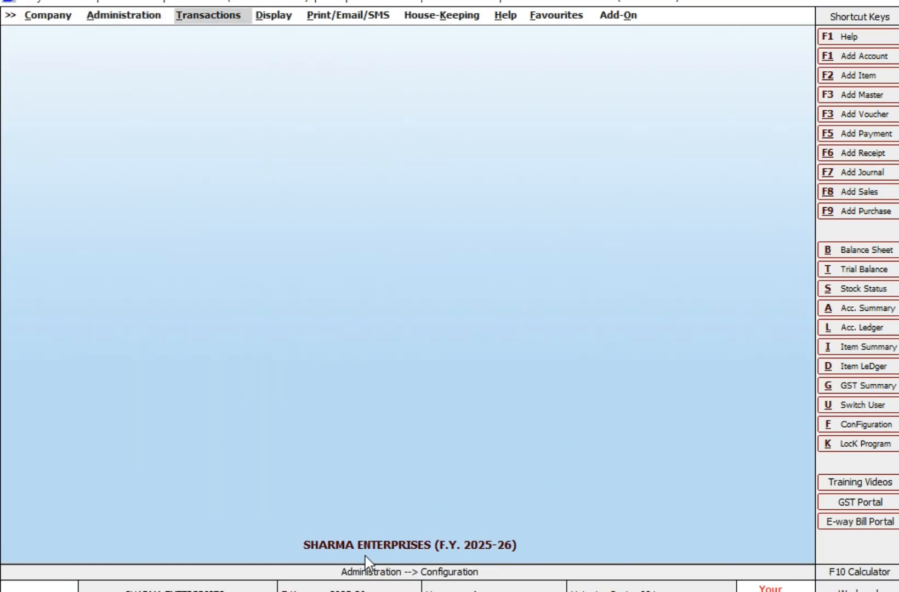
{"action": "key", "text": "Down"}
{"action": "key", "text": "Return"}
{"action": "key", "text": "Return"}
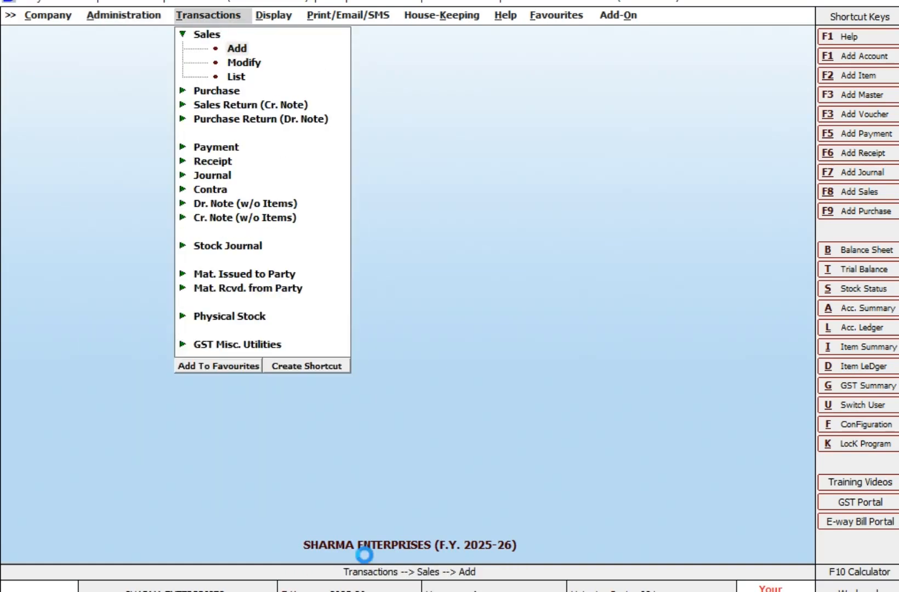
{"action": "key", "text": "Return"}
{"action": "key", "text": "Return"}
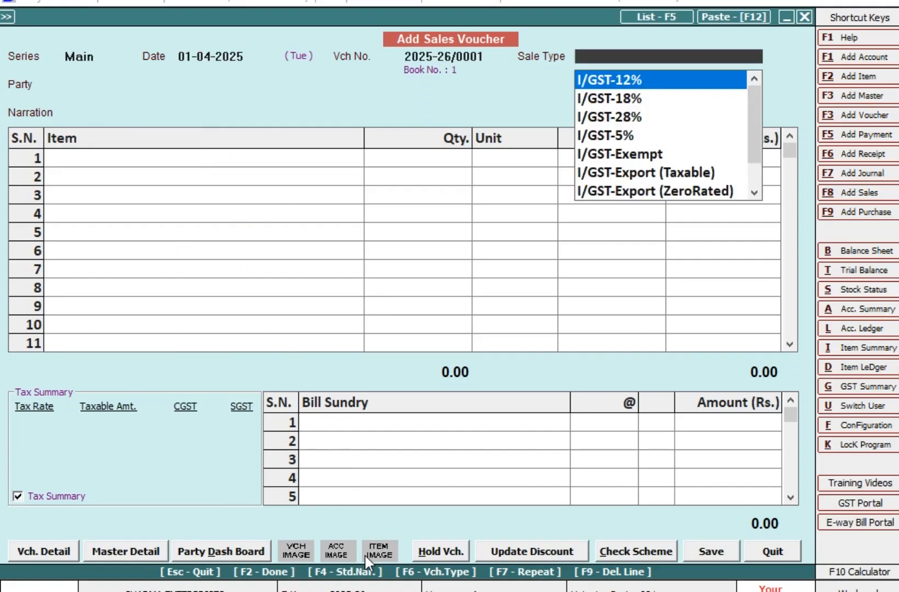
{"action": "type", "text": "l"}
{"action": "key", "text": "Down"}
{"action": "key", "text": "Down"}
{"action": "key", "text": "Down"}
{"action": "key", "text": "Down"}
{"action": "key", "text": "Down"}
{"action": "key", "text": "Return"}
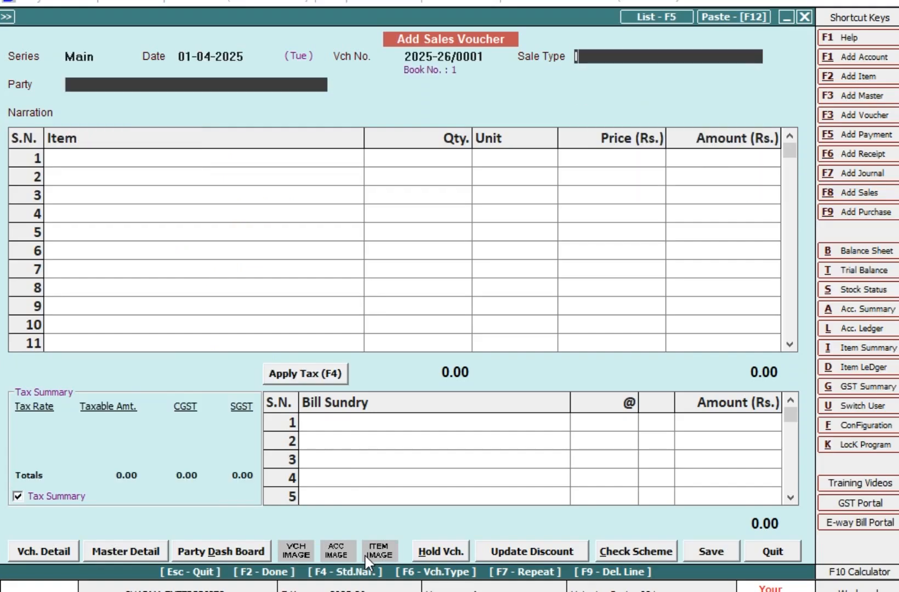
Set MR B (SALES PARTY) as the party of the sales voucher.
{"action": "type", "text": "mr"}
{"action": "key", "text": "Down"}
{"action": "key", "text": "Down"}
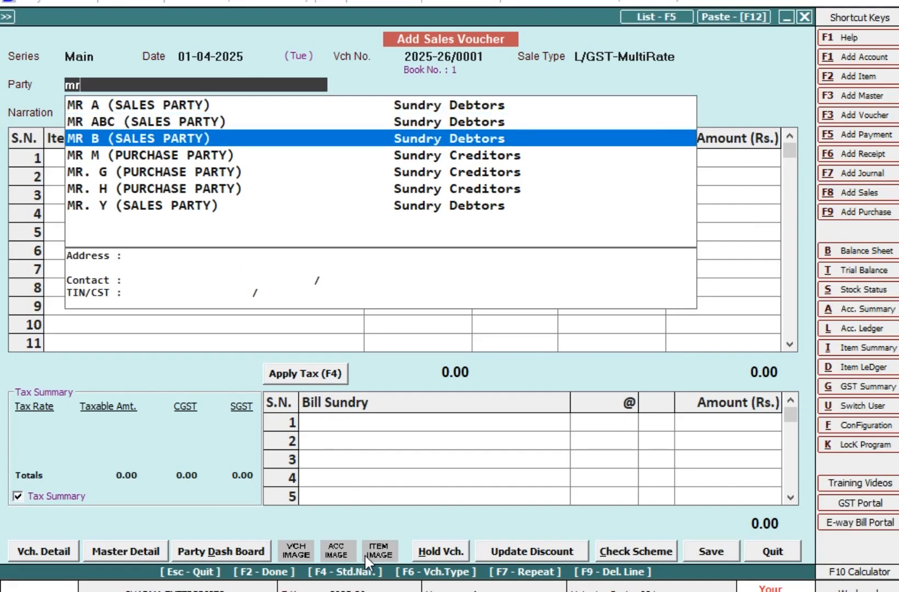
{"action": "key", "text": "Return"}
Enter Soap with a quantity of 10 at a price of 50, accepting negative stock and leaving the discount at zero.
{"action": "type", "text": "so"}
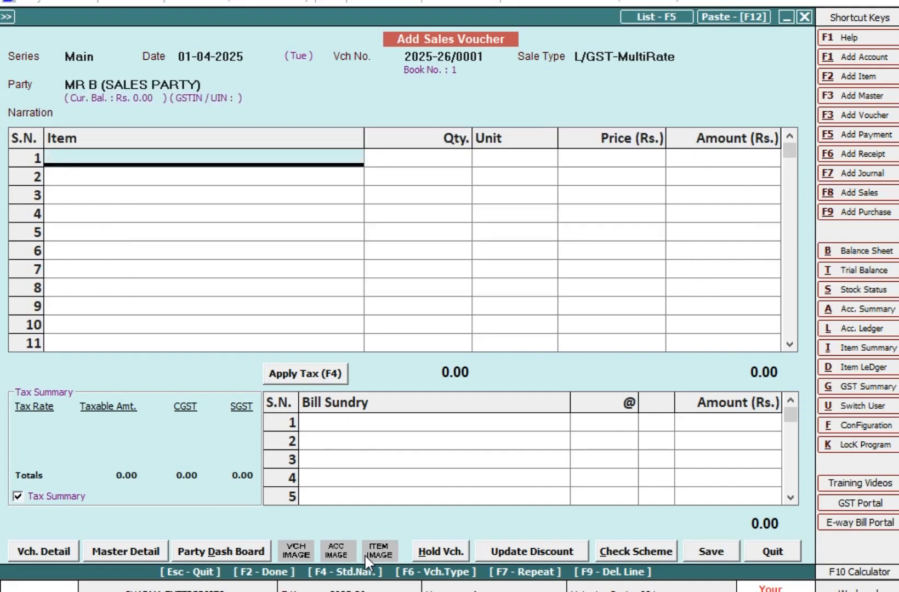
{"action": "key", "text": "Return"}
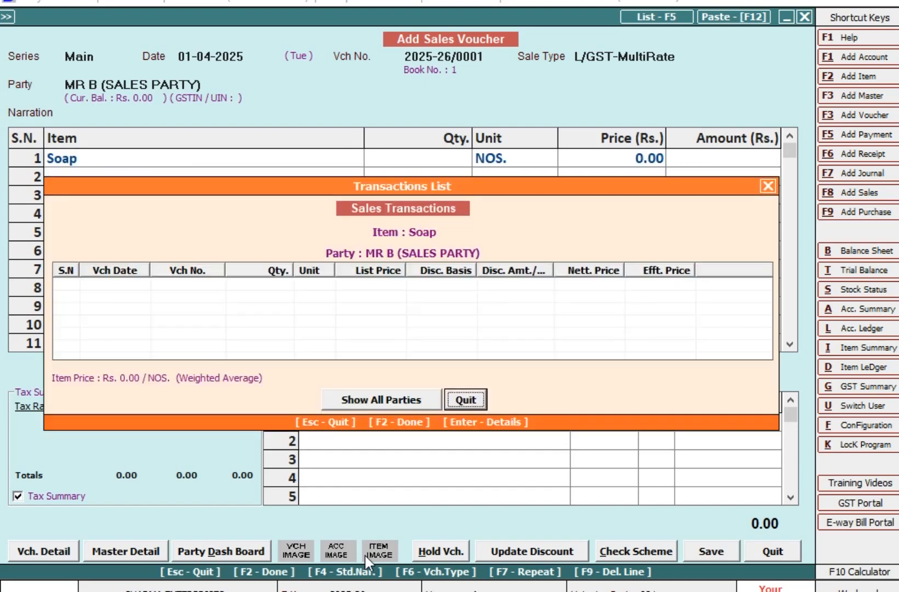
{"action": "key", "text": "Escape"}
{"action": "type", "text": "10"}
{"action": "key", "text": "Return"}
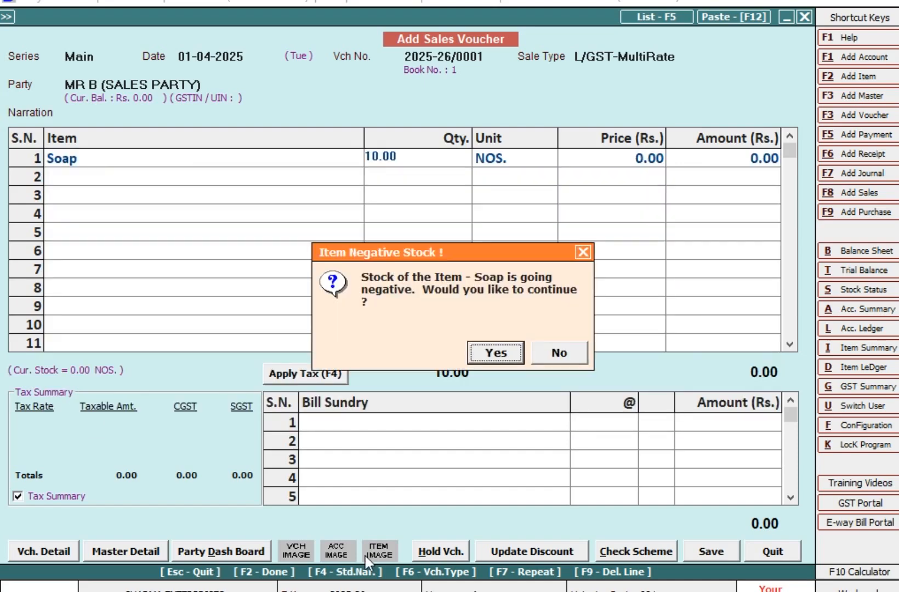
{"action": "key", "text": "Return"}
{"action": "key", "text": "Return"}
{"action": "type", "text": "50"}
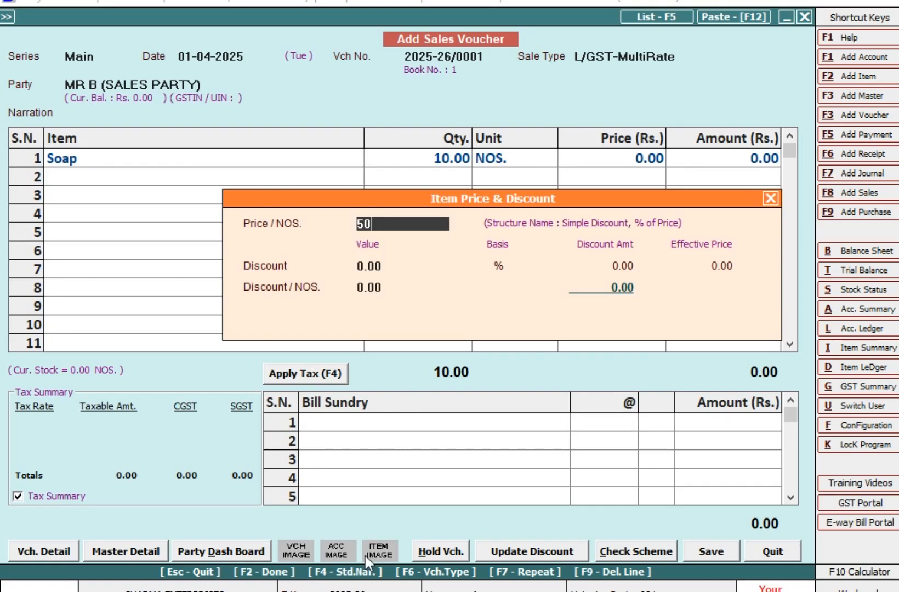
{"action": "key", "text": "Return"}
{"action": "key", "text": "Return"}
{"action": "key", "text": "Return"}
{"action": "key", "text": "Return"}
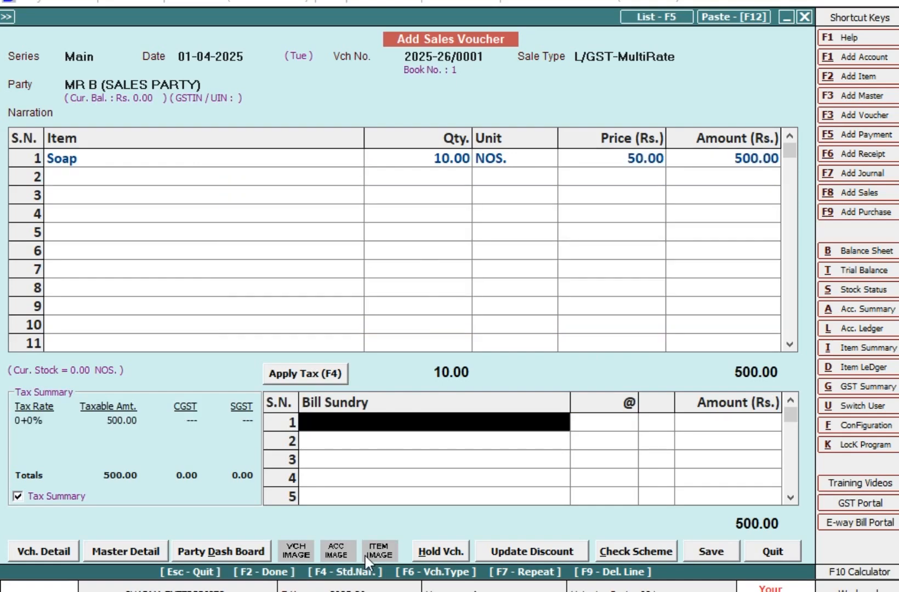
Add CGST and SGST bill sundries at 9% each to the soap voucher.
{"action": "type", "text": "cg"}
{"action": "key", "text": "Return"}
{"action": "type", "text": "9"}
{"action": "key", "text": "Return"}
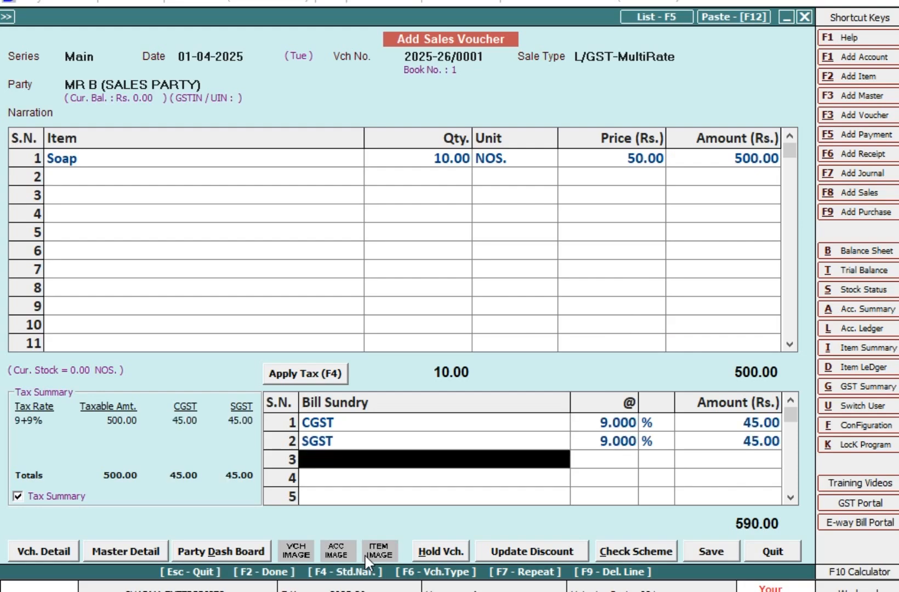
Save the voucher with its amount adjusted as a new reference, and decline printing the invoice.
{"action": "key", "text": "Return"}
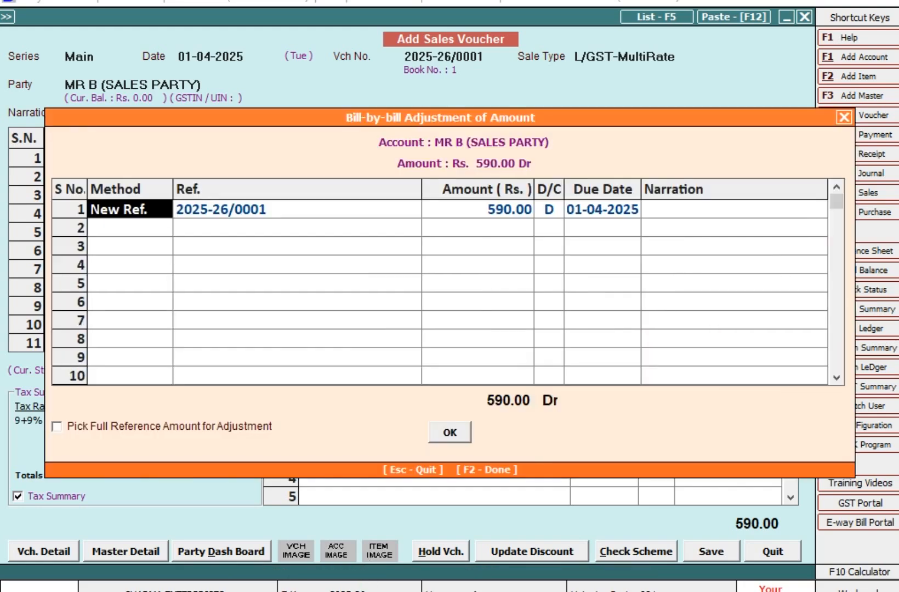
{"action": "key", "text": "F2"}
{"action": "key", "text": "Return"}
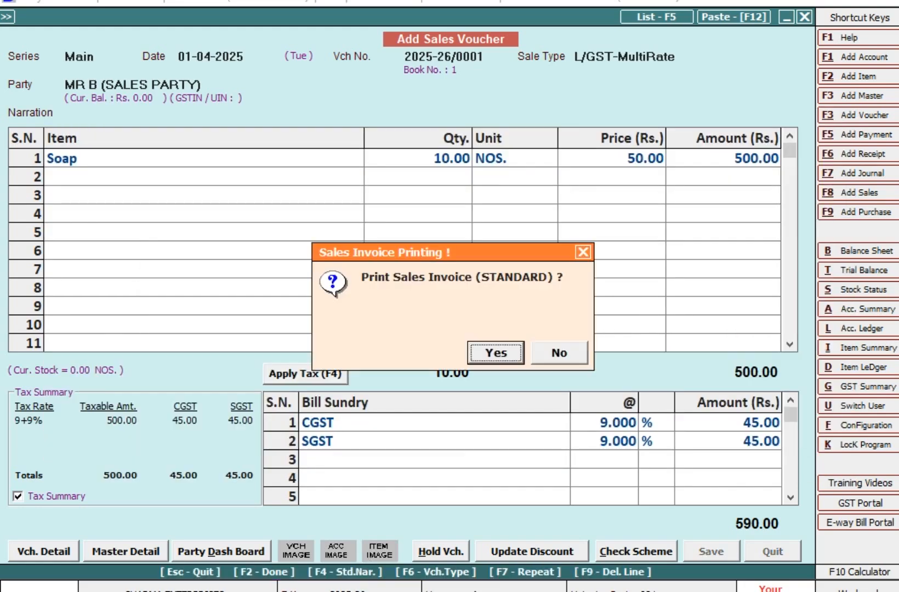
{"action": "key", "text": "Escape"}
Date the second sales voucher 02-04-2025 and choose MR B (SALES PARTY) as its party.
{"action": "key", "text": "Return"}
{"action": "type", "text": "2-4"}
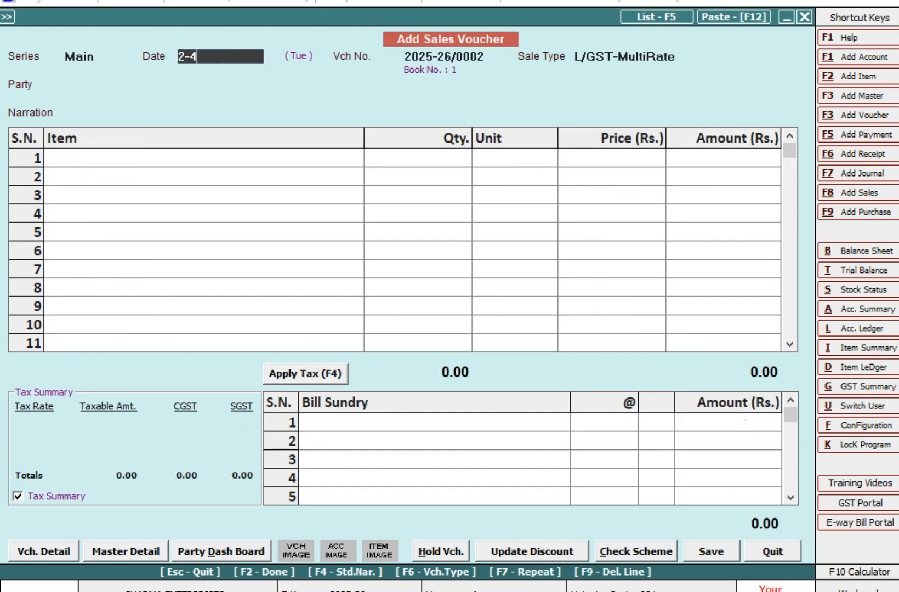
{"action": "key", "text": "Return"}
{"action": "type", "text": "mr"}
{"action": "key", "text": "Down"}
{"action": "key", "text": "Down"}
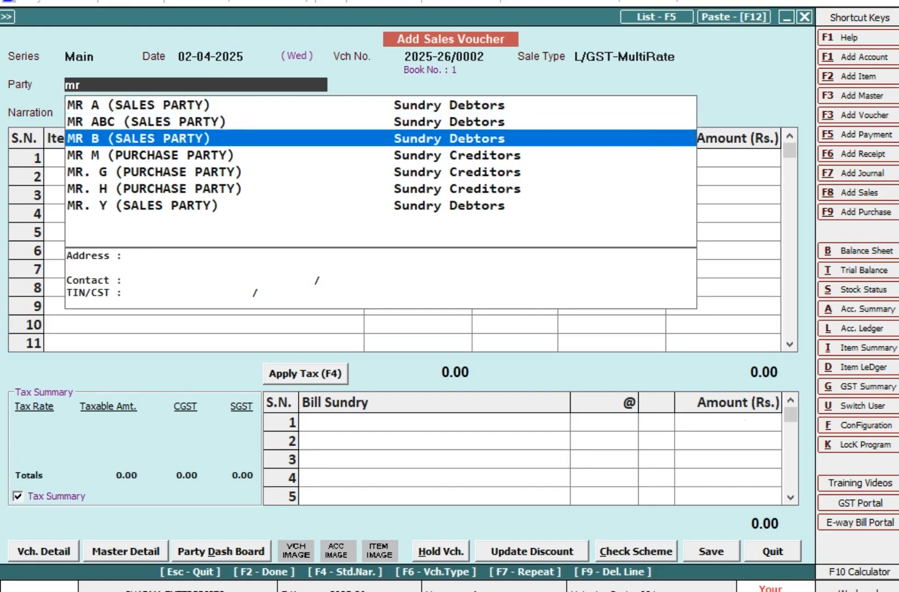
{"action": "key", "text": "Return"}
{"action": "key", "text": "Return"}
Enter Soap in the first row, examine its earlier sales transactions with this party, and close the list.
{"action": "type", "text": "so"}
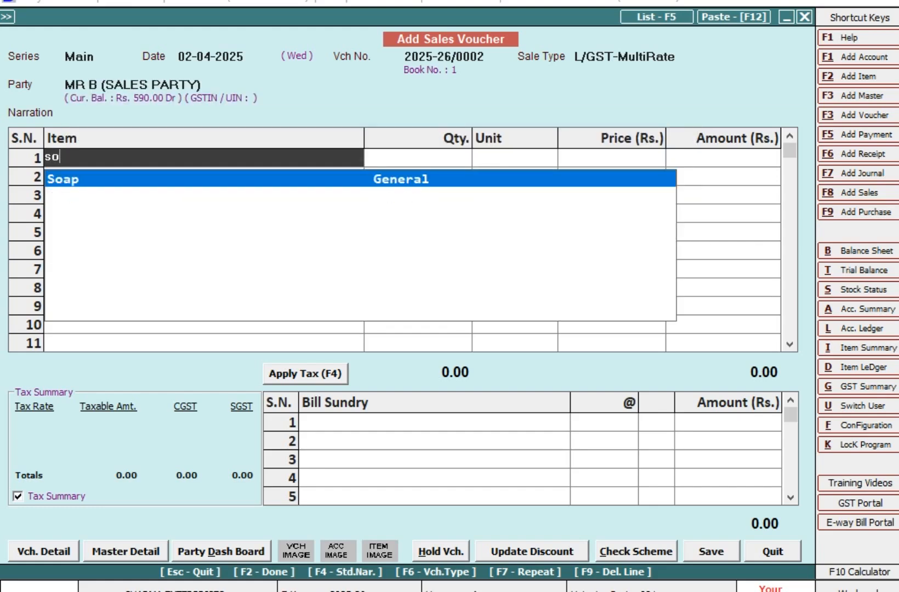
{"action": "key", "text": "Return"}
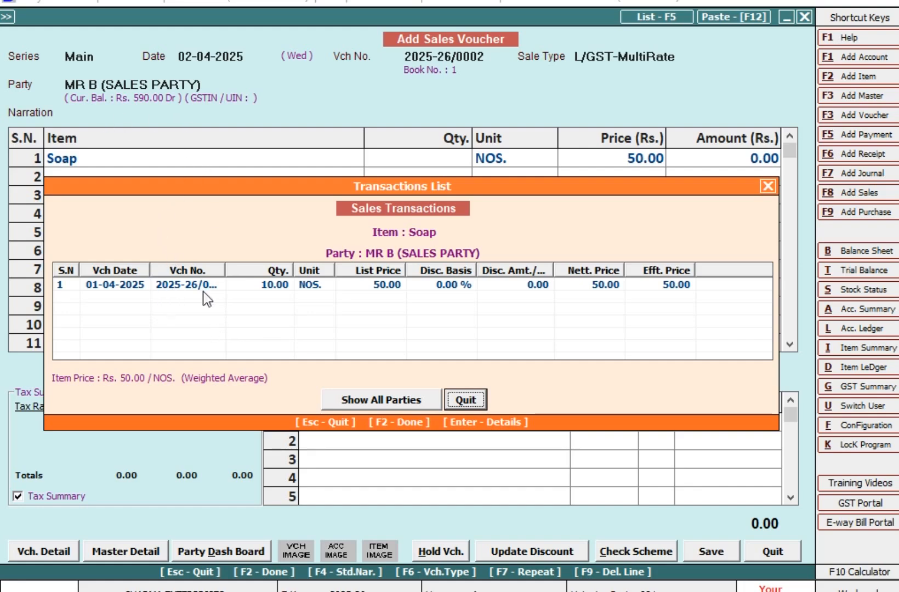
{"action": "left_click_drag", "start_coordinate": [541, 186], "coordinate": [547, 144]}
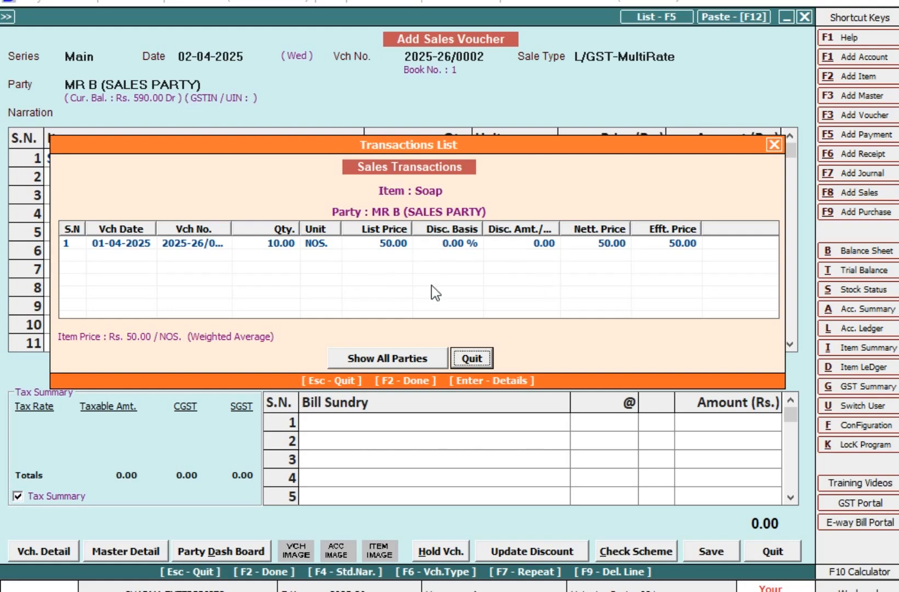
{"action": "left_click", "coordinate": [773, 147]}
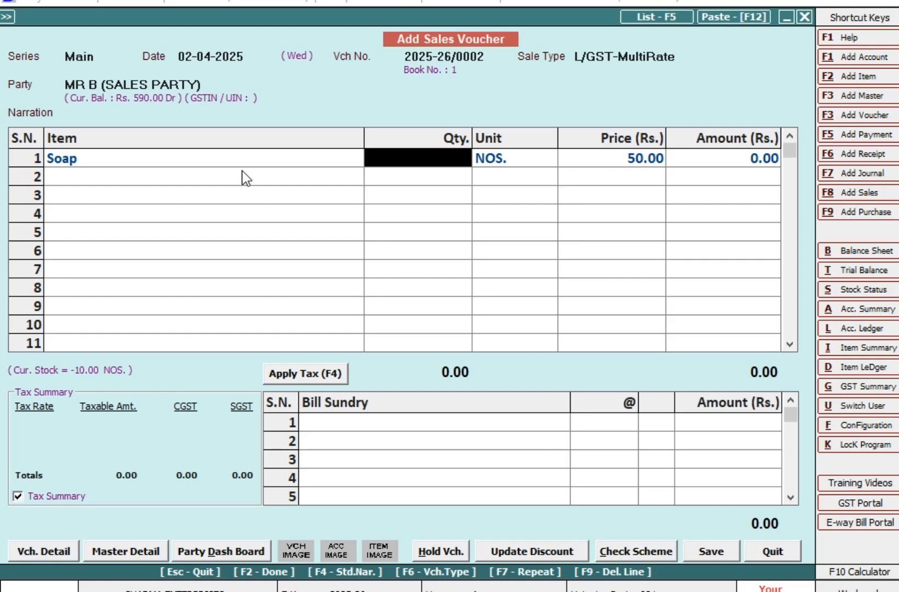
Set the soap quantity to 10, continue despite negative stock, and accept the automatically filled price and discount.
{"action": "type", "text": "10"}
{"action": "key", "text": "Return"}
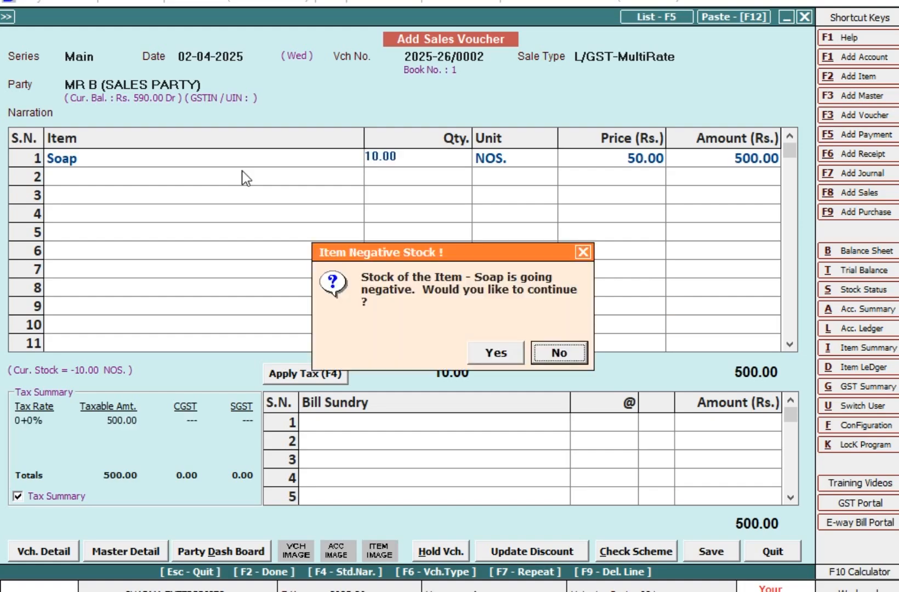
{"action": "key", "text": "y"}
{"action": "key", "text": "Return"}
{"action": "key", "text": "Return"}
{"action": "key", "text": "Return"}
{"action": "key", "text": "Return"}
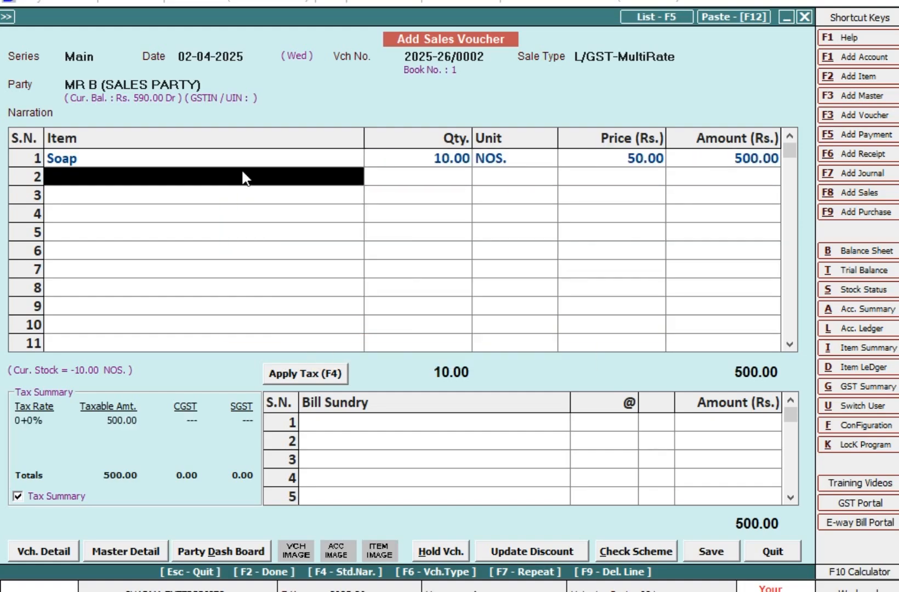
Apply CGST and SGST at 9% each as bill sundries on the second voucher.
{"action": "key", "text": "Return"}
{"action": "type", "text": "cg"}
{"action": "key", "text": "Return"}
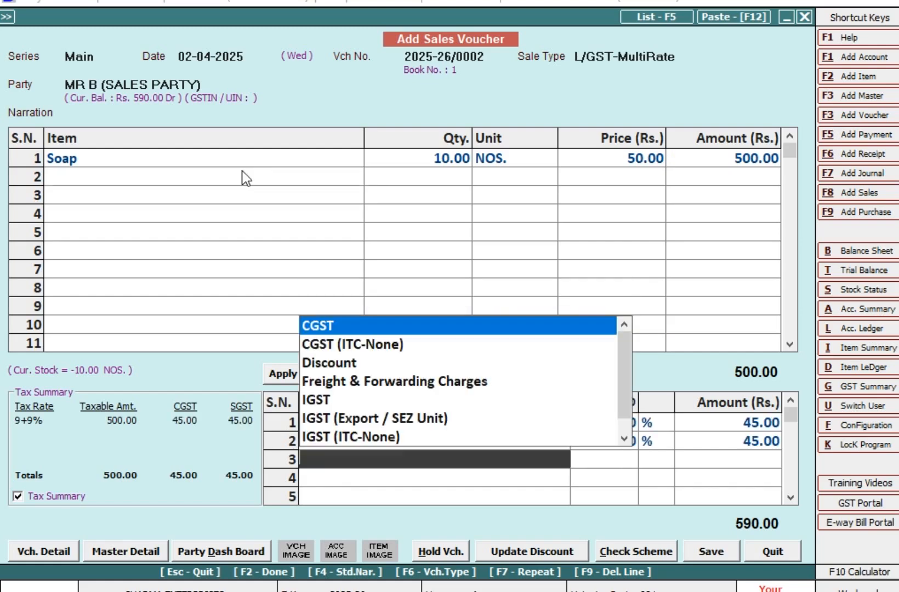
{"action": "key", "text": "Escape"}
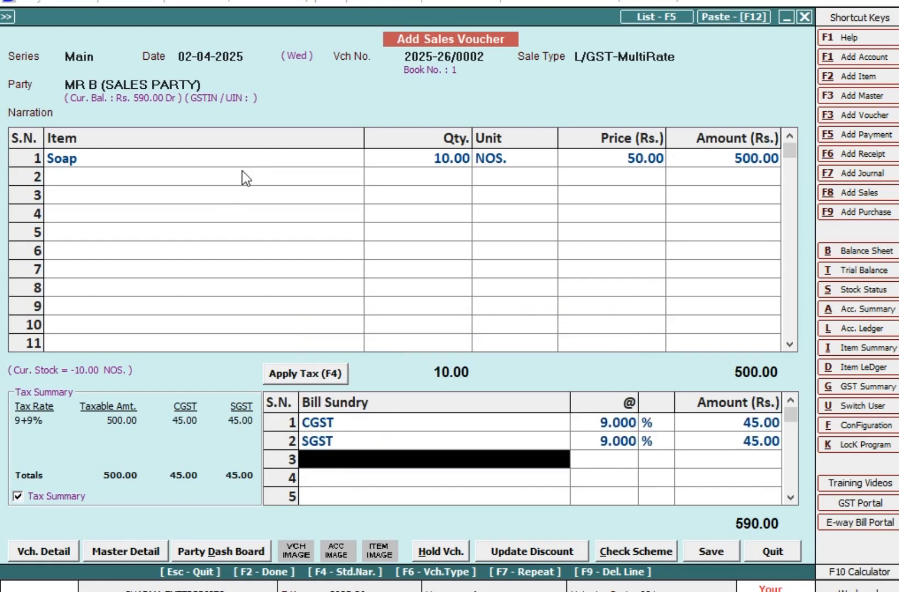
Accept the new bill reference, save the second voucher without printing it, and quit voucher entry.
{"action": "key", "text": "Return"}
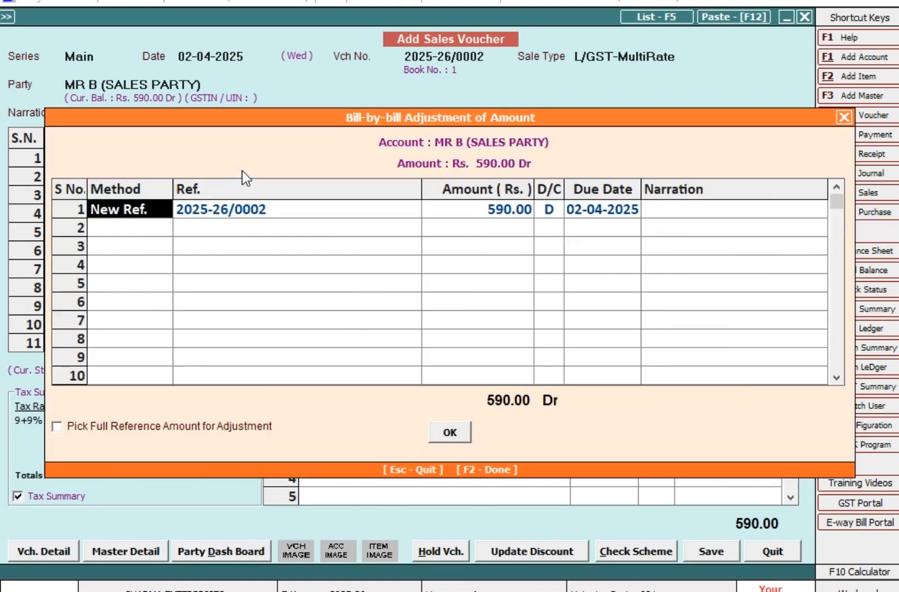
{"action": "key", "text": "F2"}
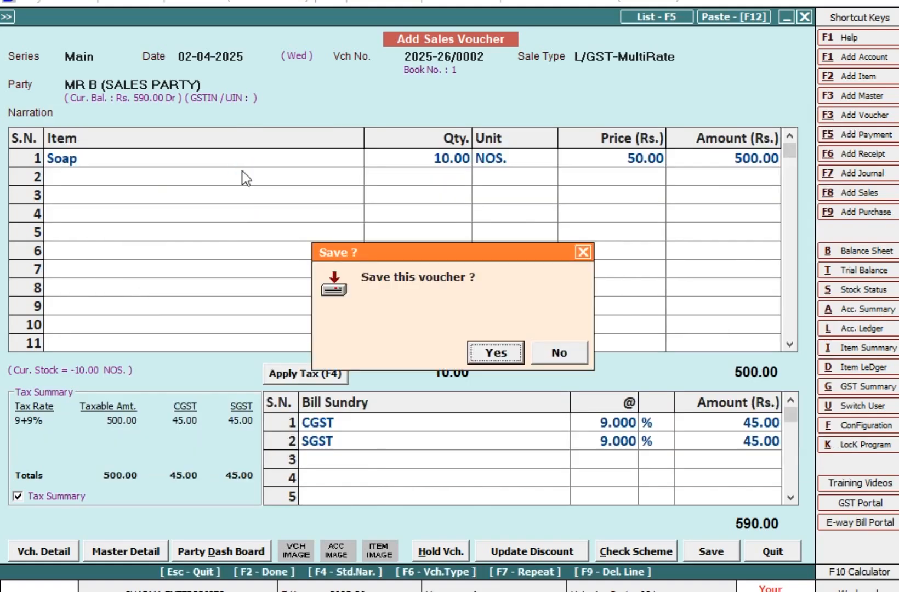
{"action": "key", "text": "Return"}
{"action": "key", "text": "Escape"}
{"action": "key", "text": "Escape"}
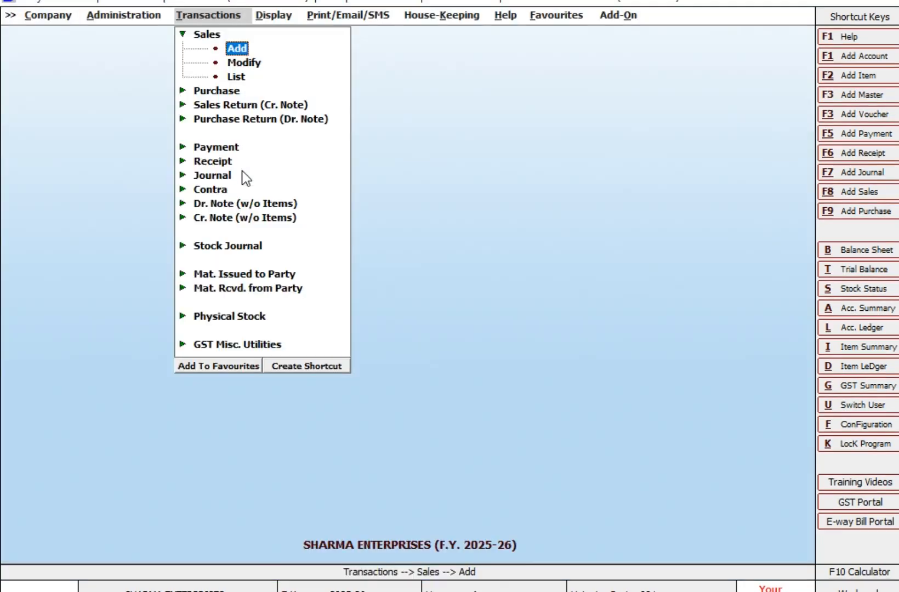
{"action": "key", "text": "Escape"}
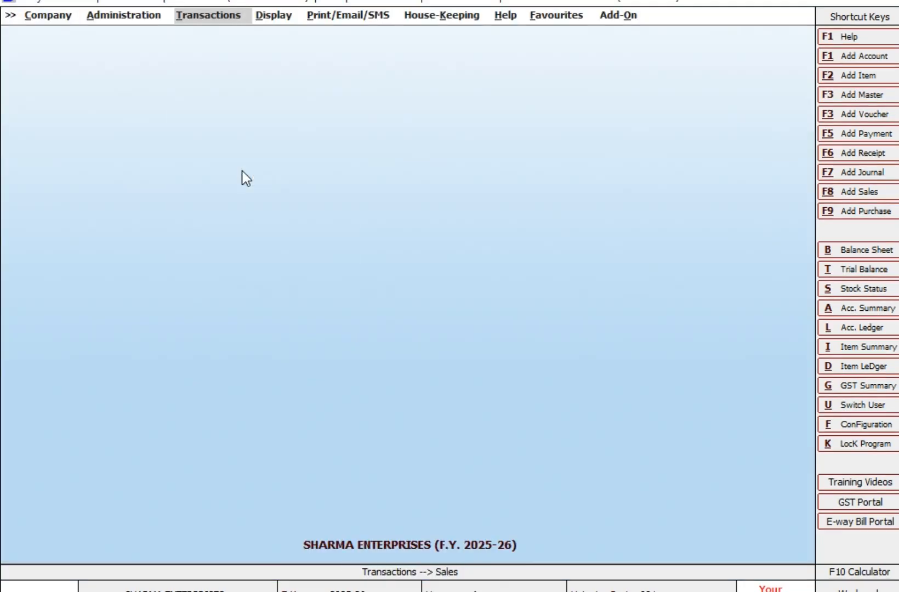